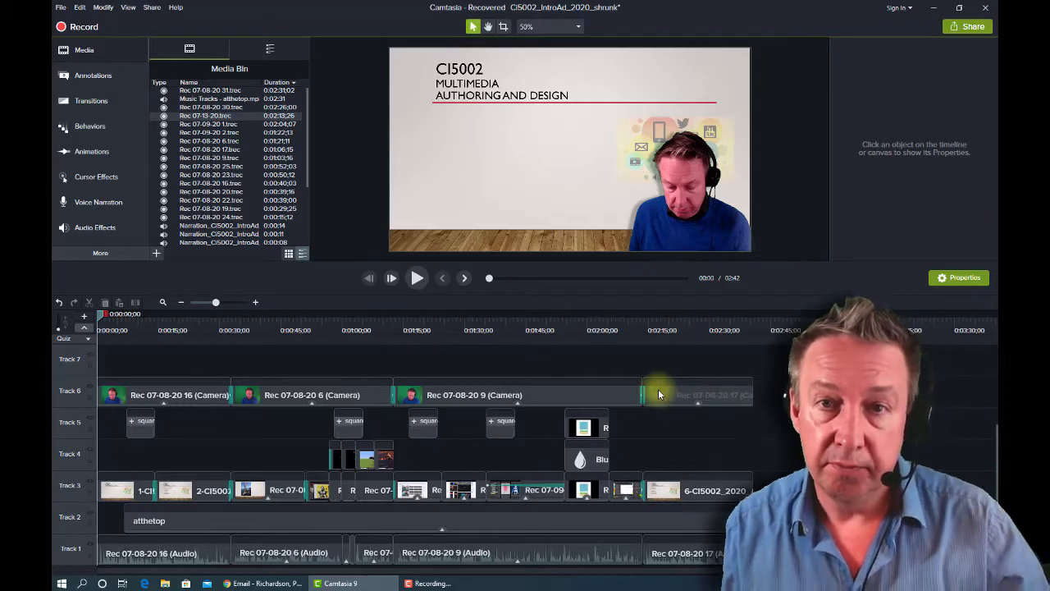
Examine the edited intro film at several points along the timeline, covering its camera, slide and screen-recording clips.
left_click_drag(658, 392, 656, 392)
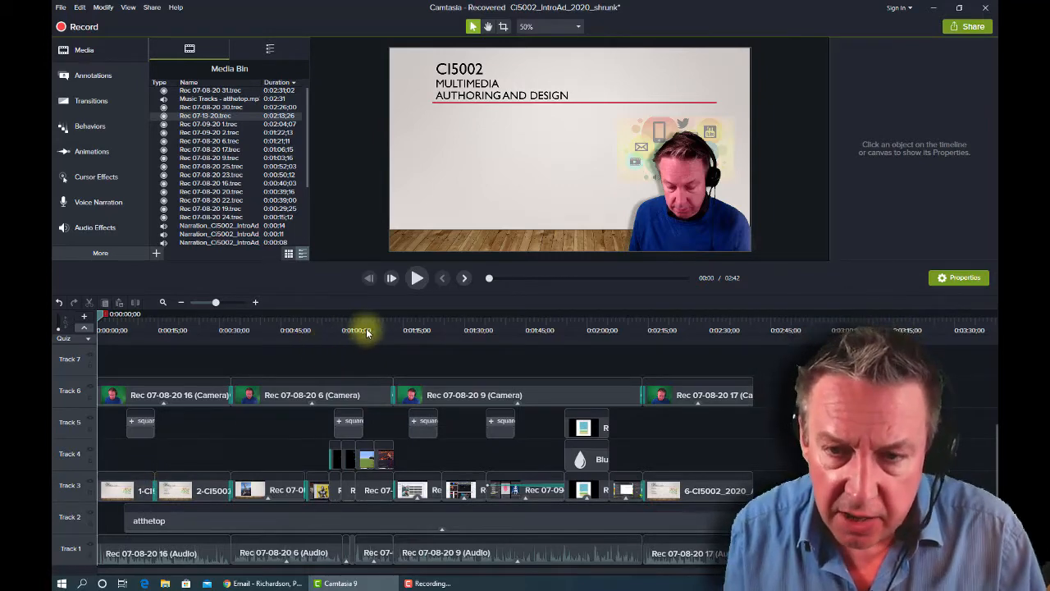
left_click_drag(375, 329, 382, 330)
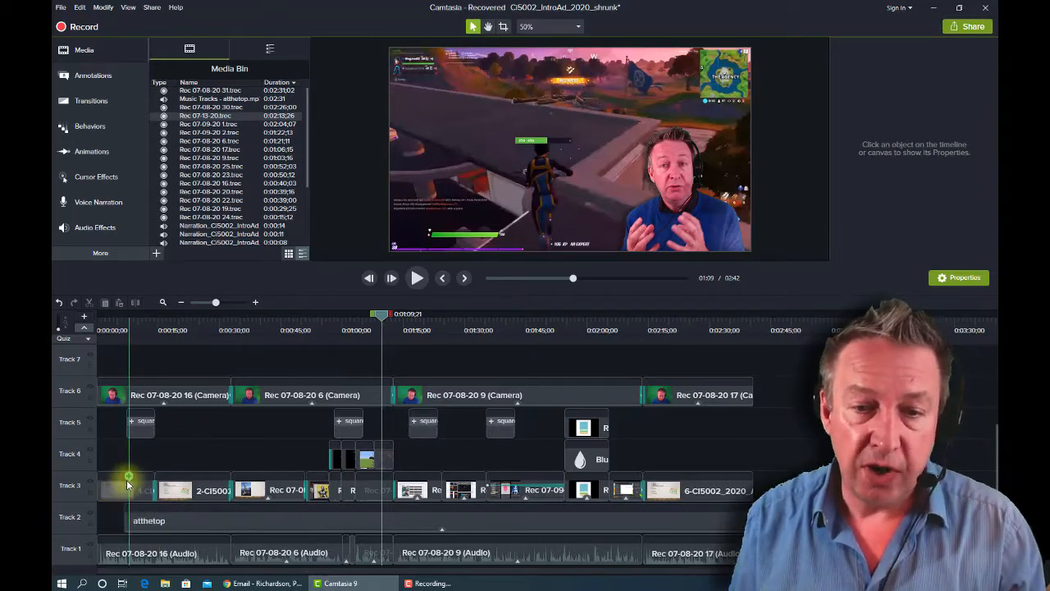
left_click(131, 329)
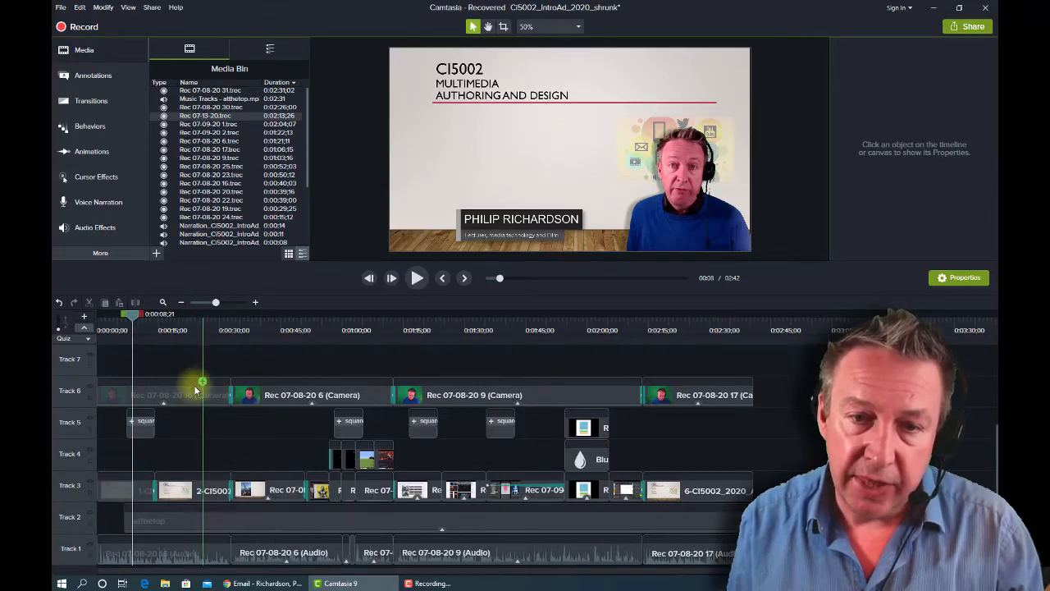
left_click(187, 490)
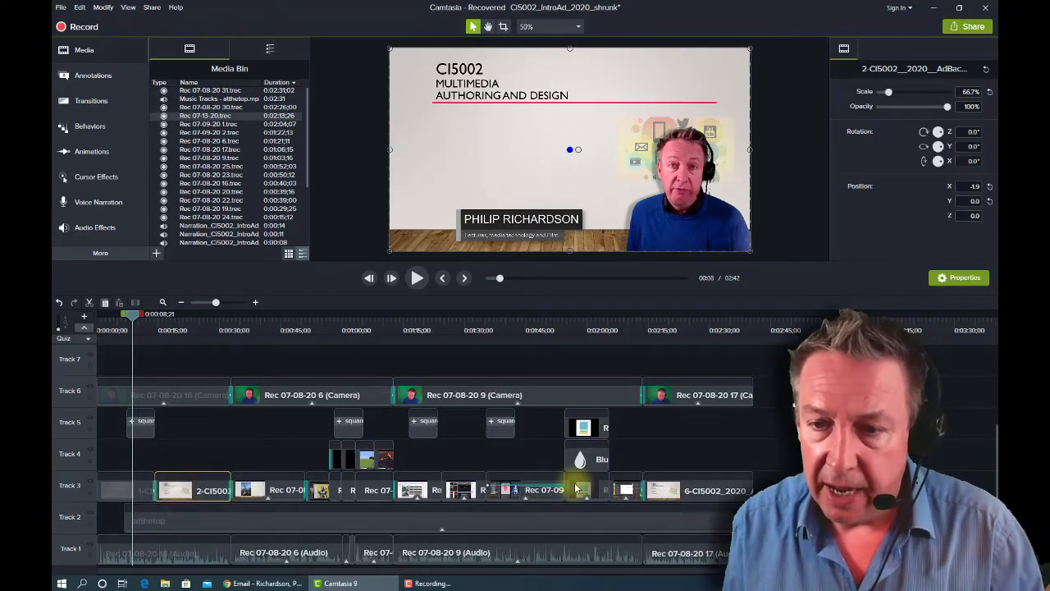
left_click(464, 328)
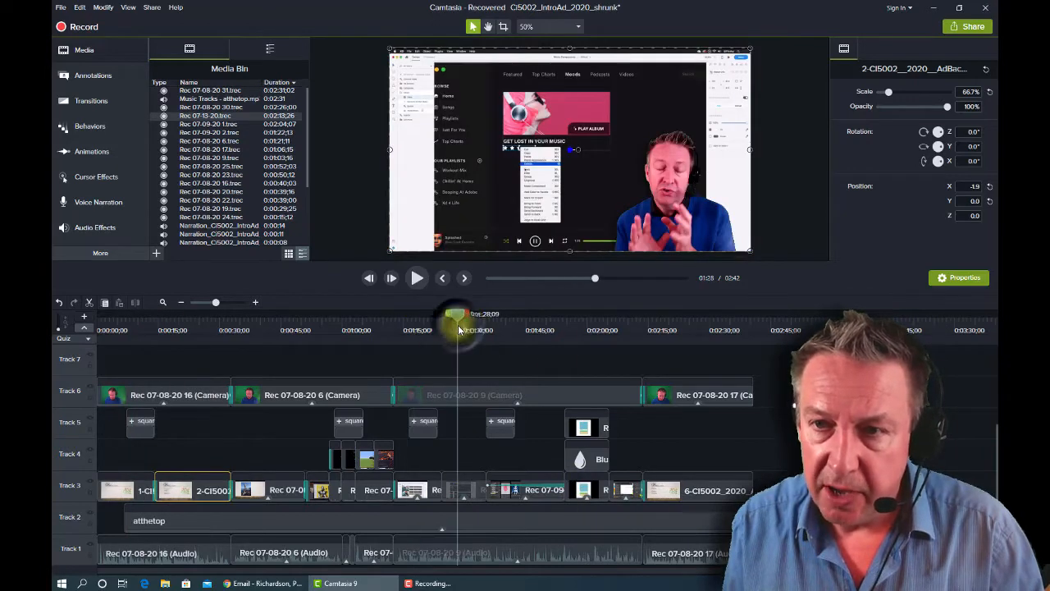
left_click(476, 328)
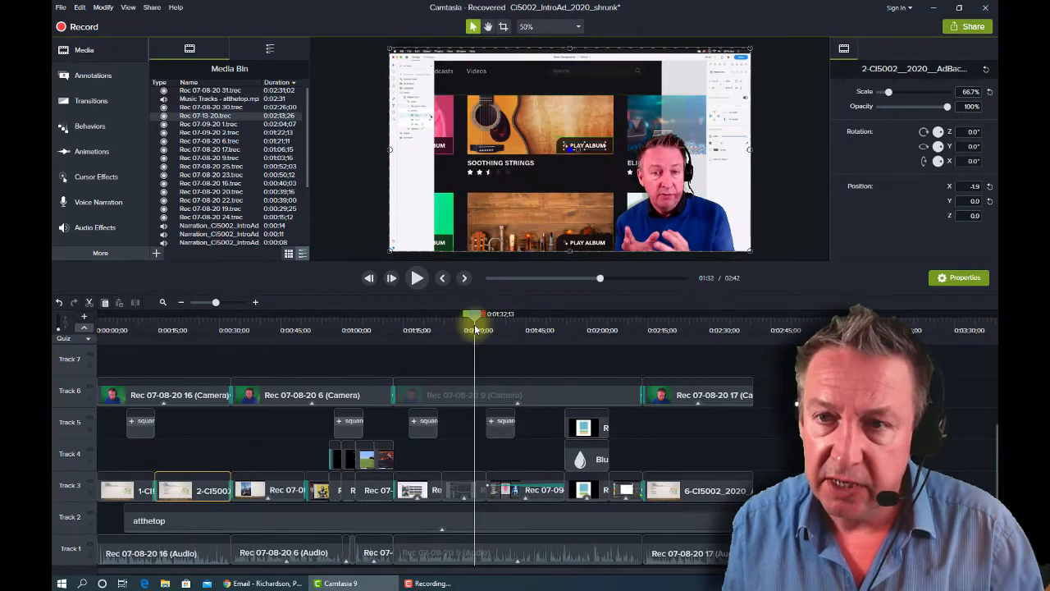
left_click_drag(475, 328, 678, 329)
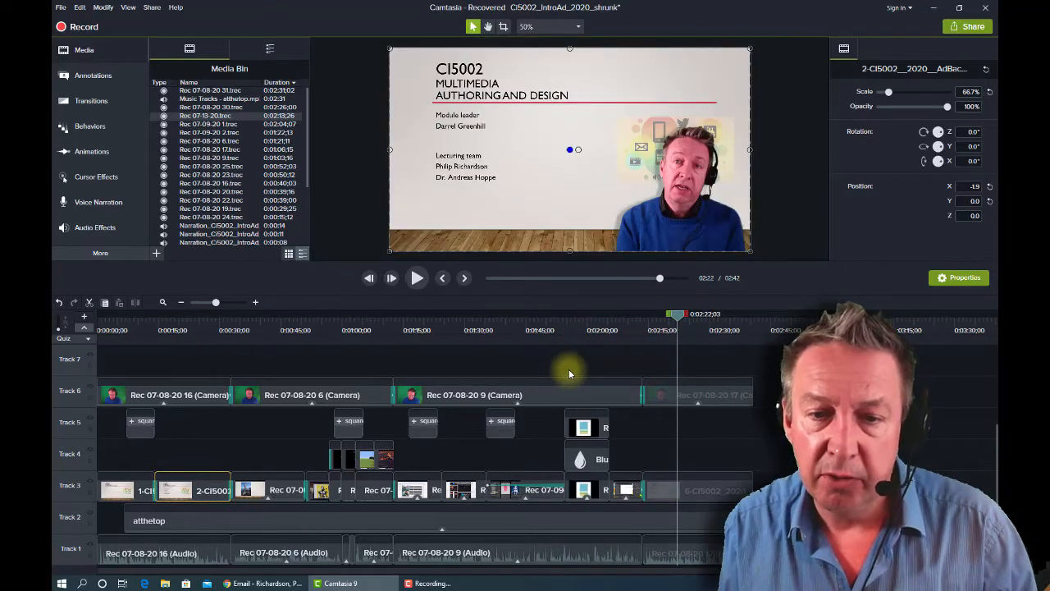
left_click_drag(162, 548, 154, 537)
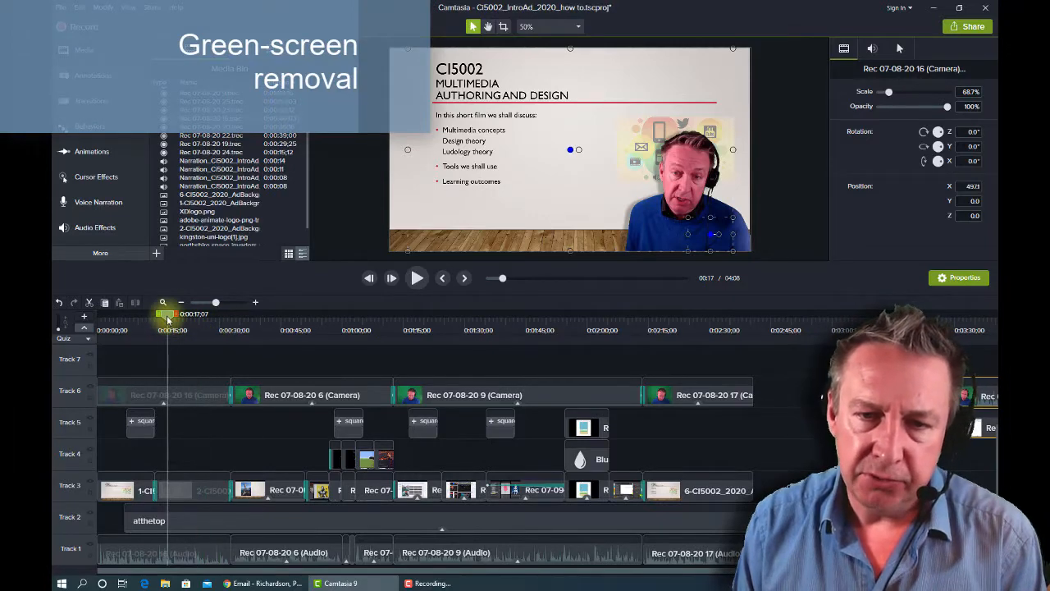
mouse_move(169, 314)
left_mouse_down()
mouse_move(186, 313)
mouse_move(141, 308)
mouse_move(150, 313)
left_mouse_up()
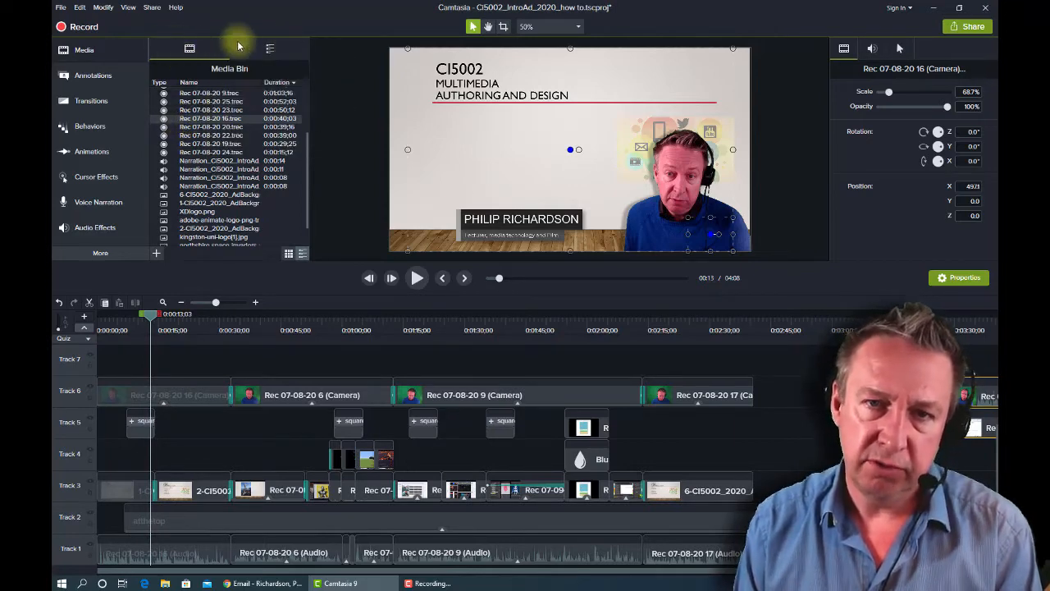
left_click(270, 48)
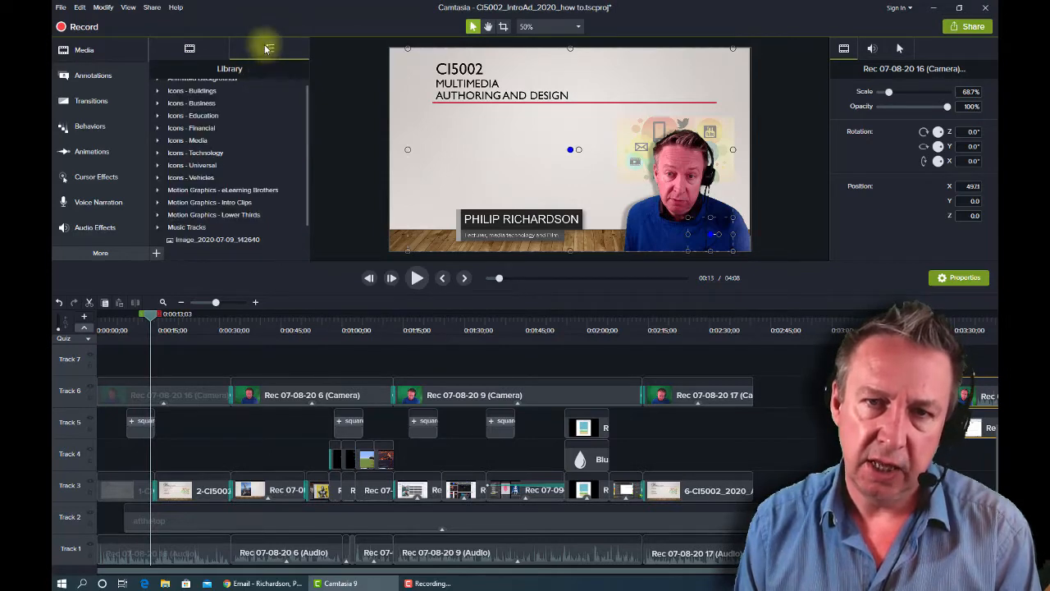
left_click(190, 49)
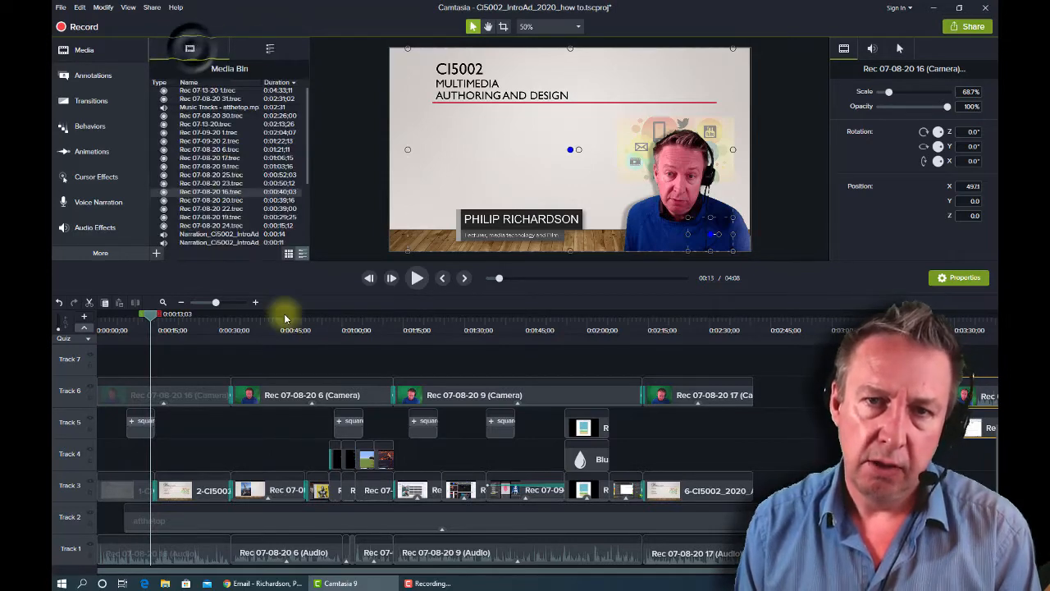
left_click(232, 190)
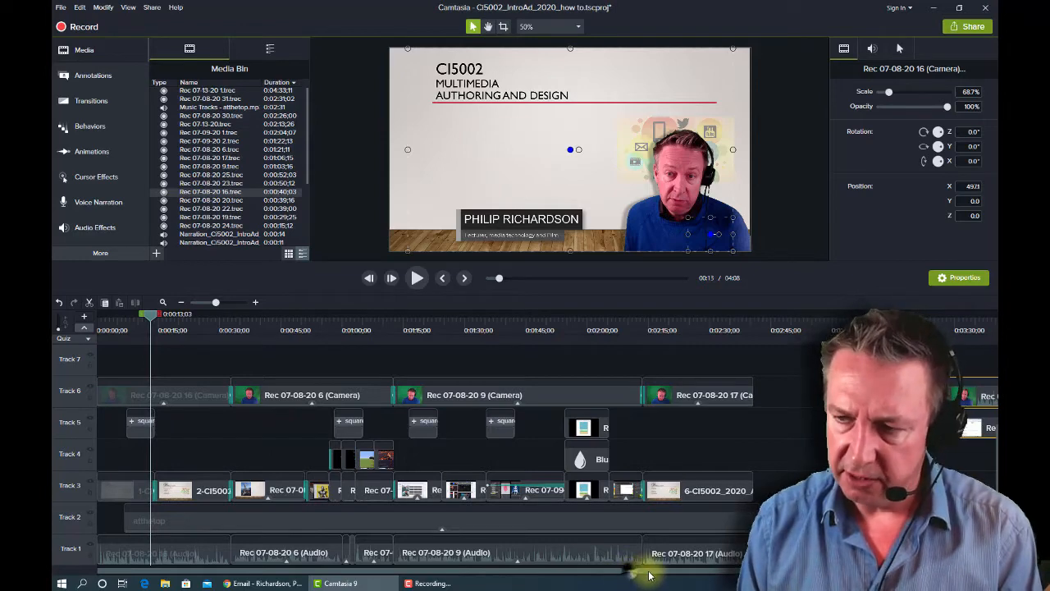
Enlarge the green-screen camera clip of Rec 07-08-20 16 near the end of the timeline to about 83% scale.
left_click_drag(656, 571, 800, 581)
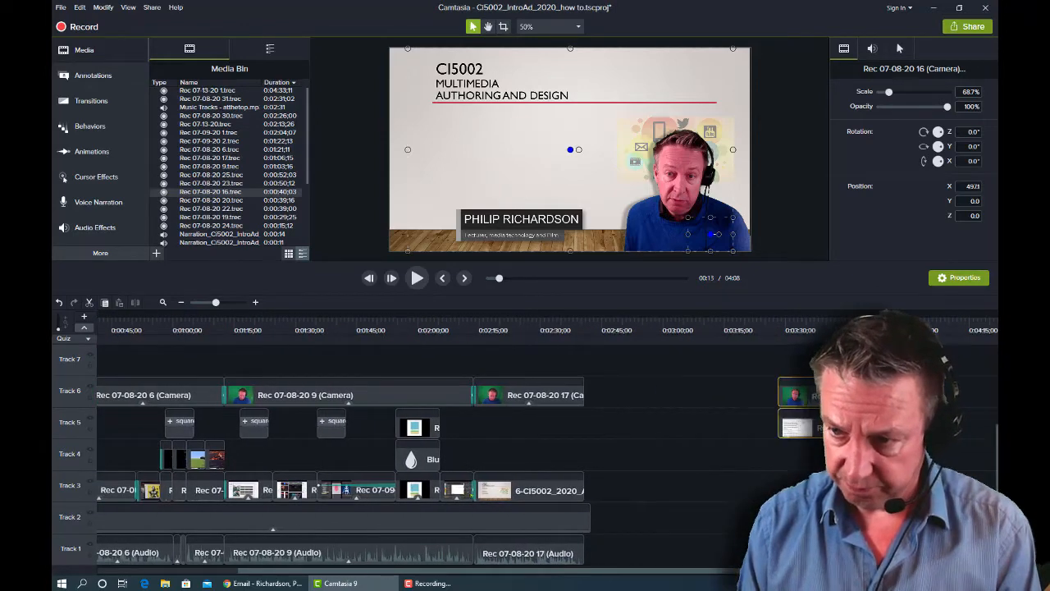
left_click(798, 330)
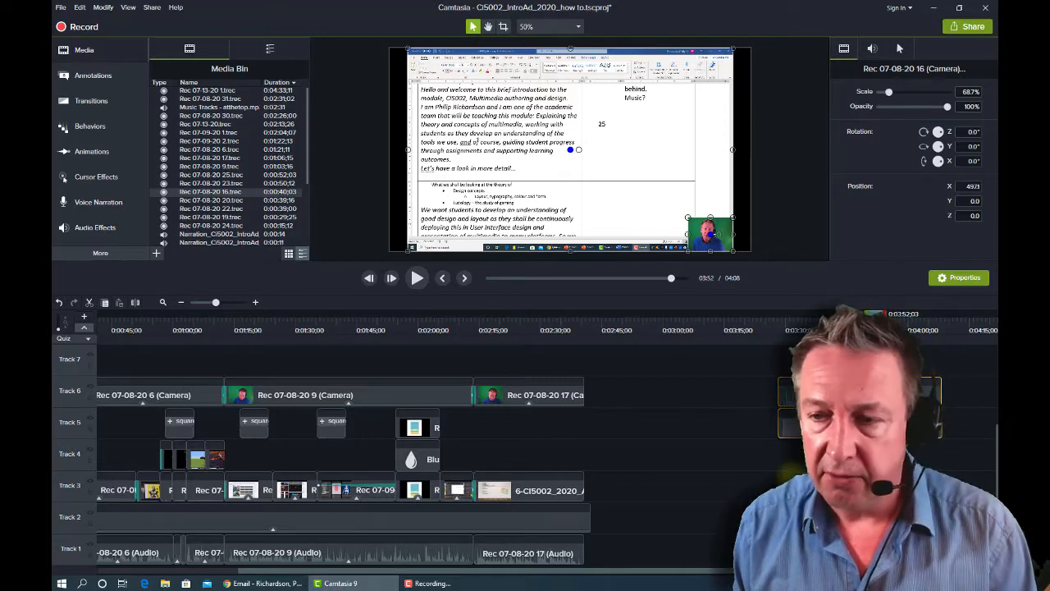
left_click(790, 474)
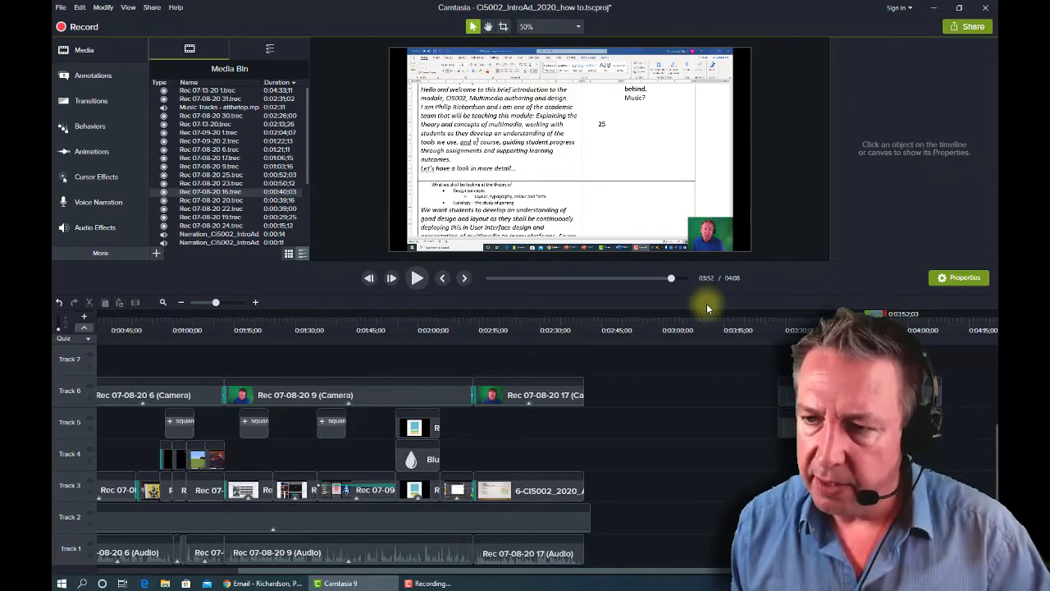
left_click(791, 392)
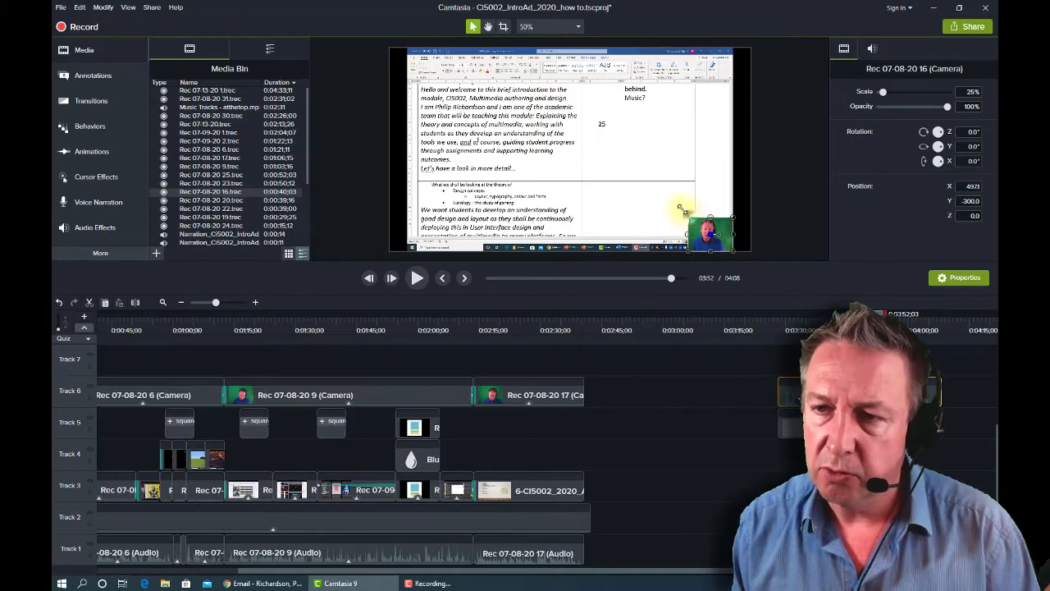
left_click_drag(680, 207, 585, 143)
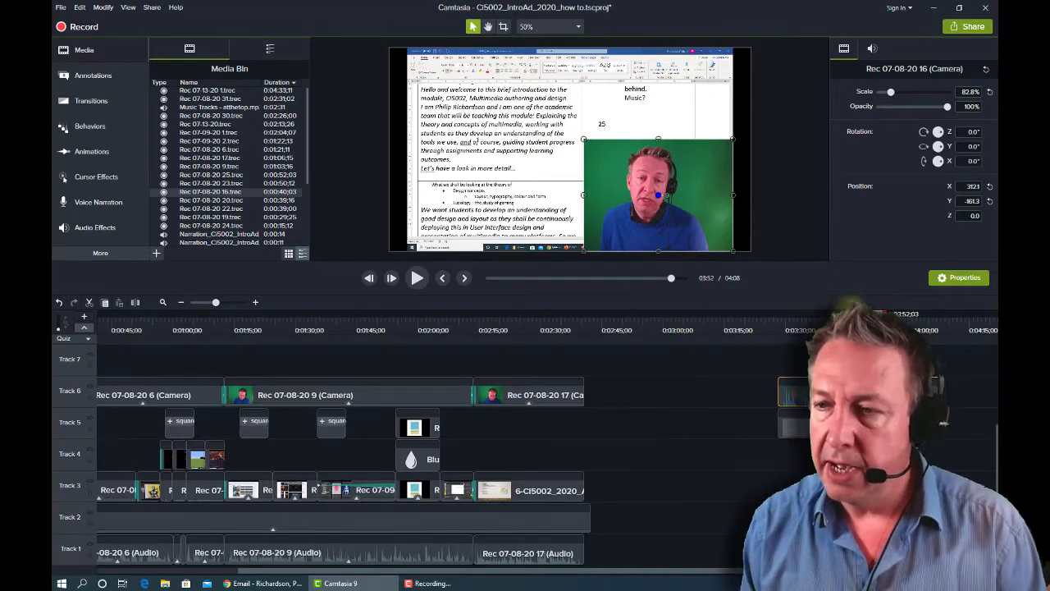
Preview the enlarged camera clip from 3:41 and park the playhead at about 3:49.
left_click_drag(878, 314, 828, 313)
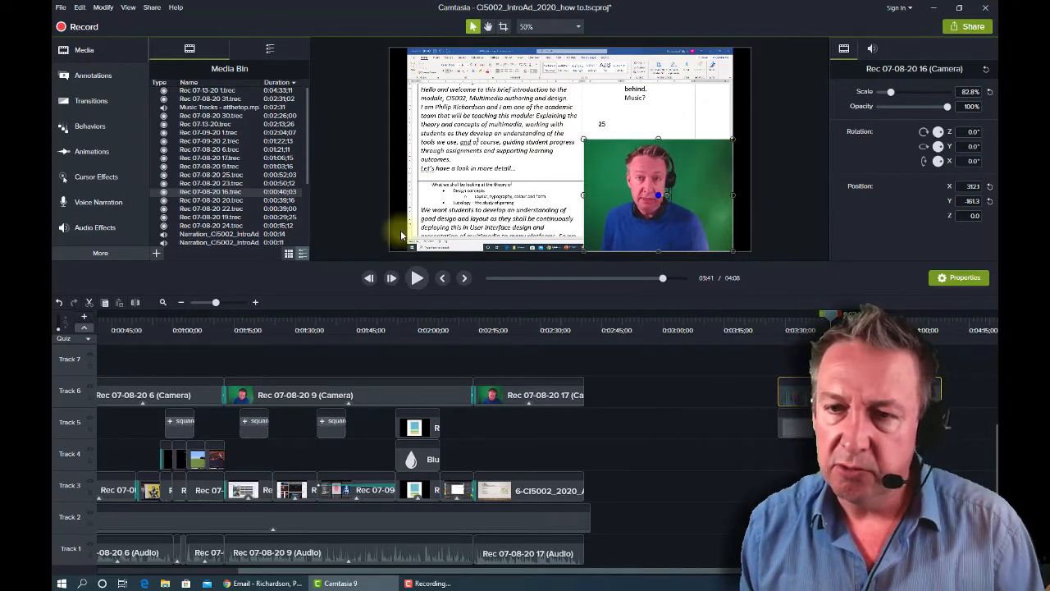
left_click(416, 278)
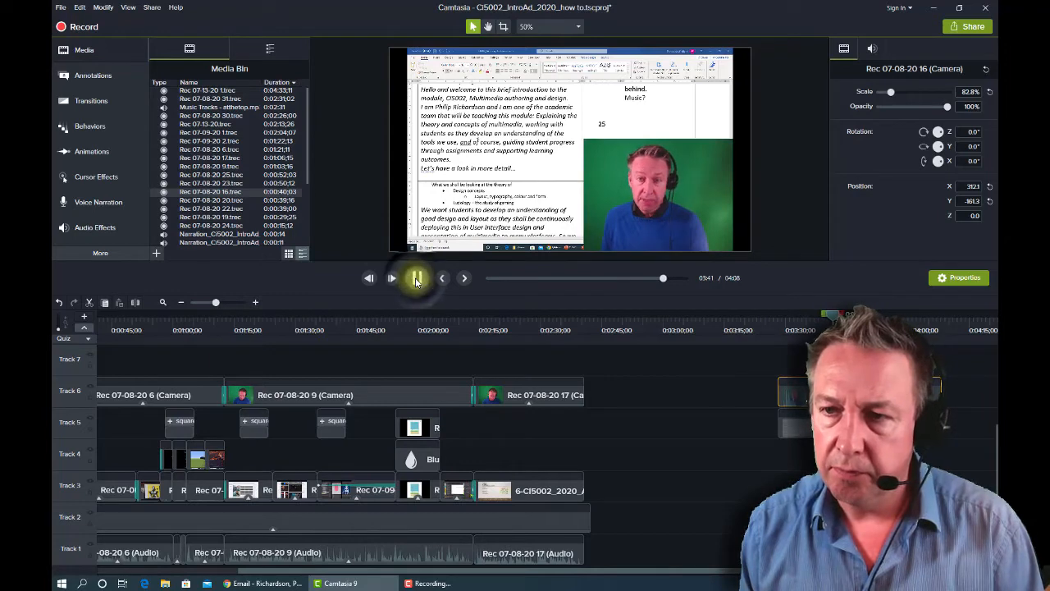
left_click(416, 278)
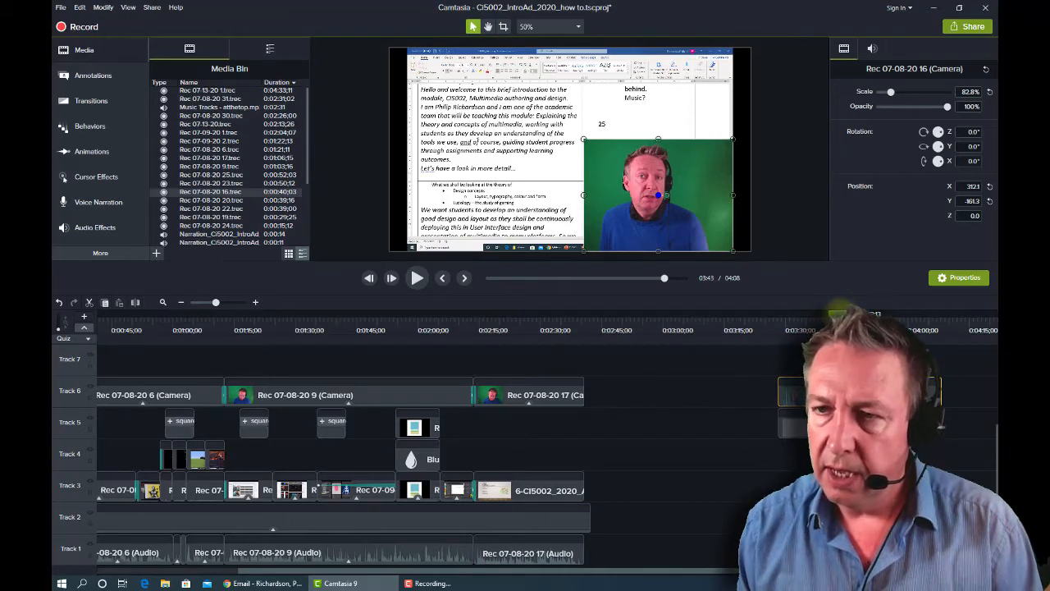
left_click_drag(849, 314, 871, 314)
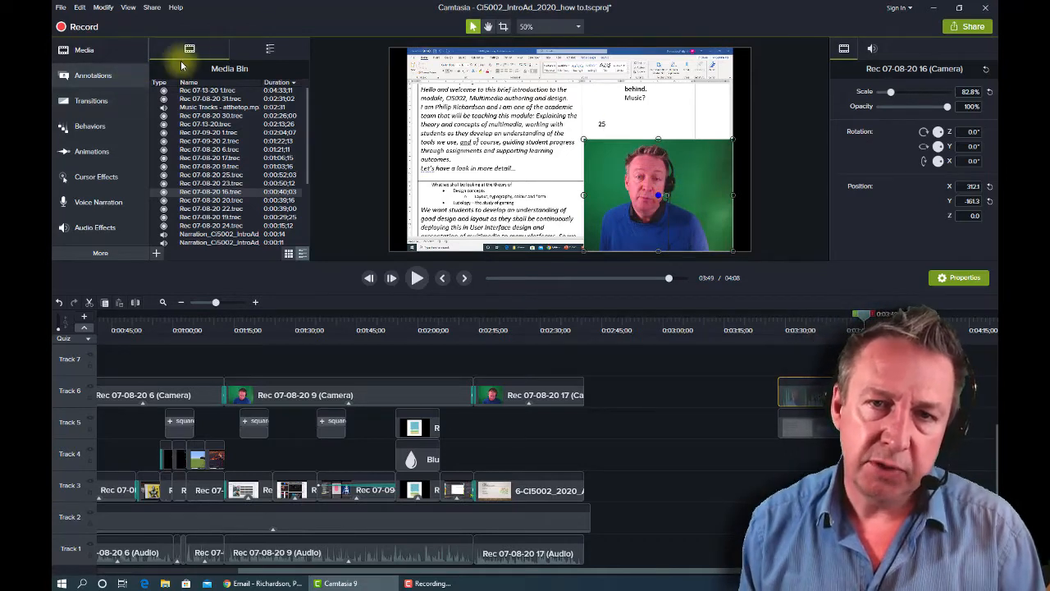
left_click(264, 47)
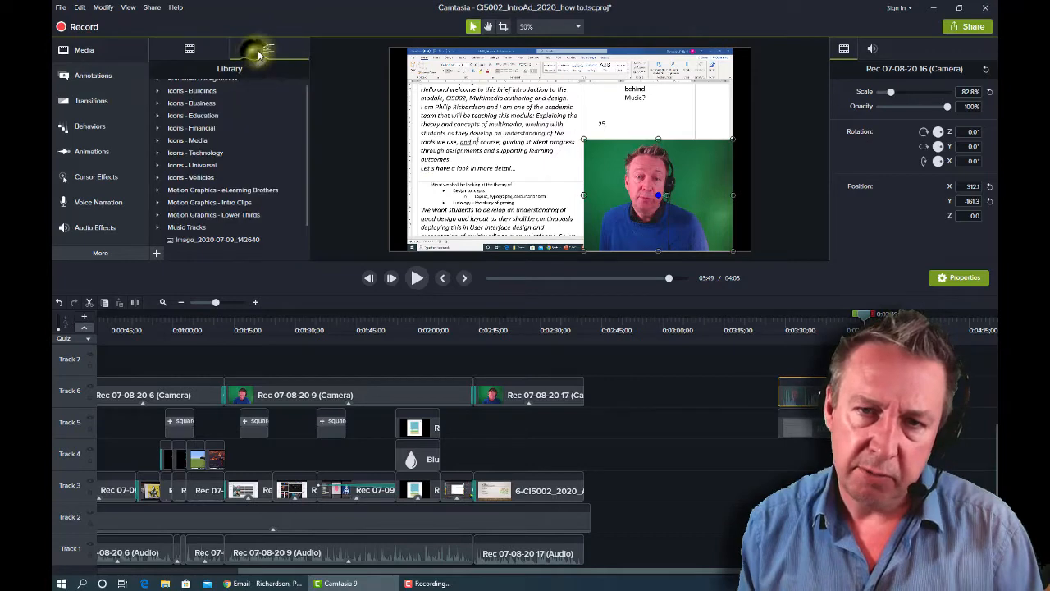
left_click(209, 48)
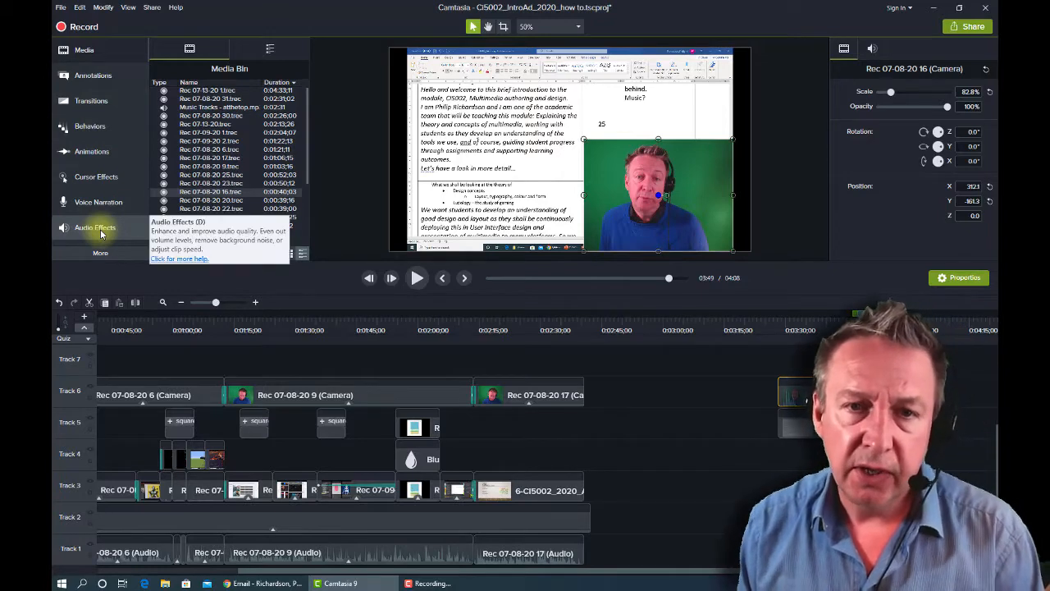
Apply the Remove a Color visual effect to the Rec 07-08-20 16 camera clip on Track 6.
left_click(91, 256)
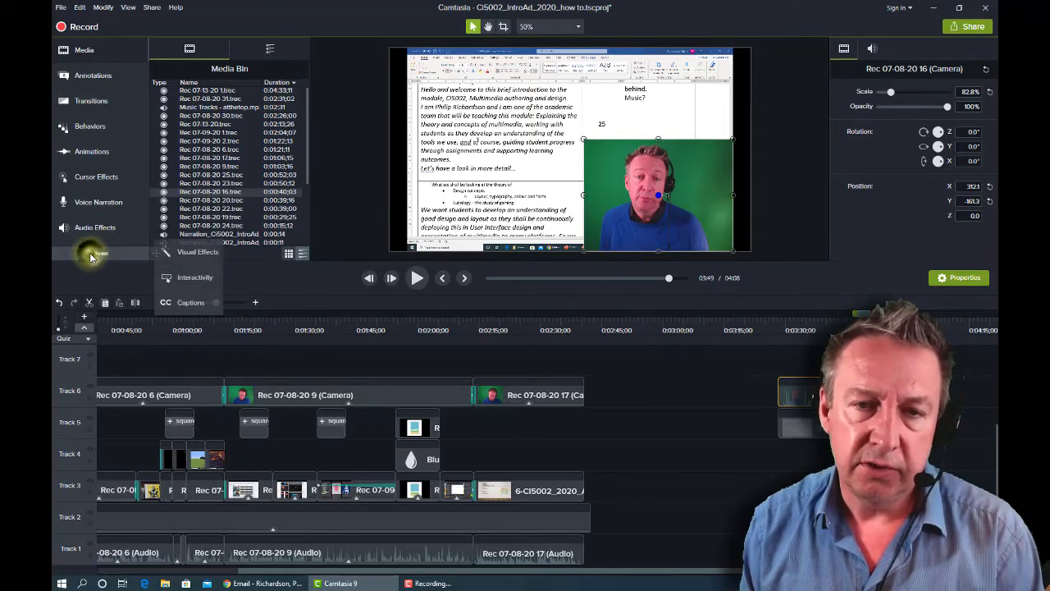
left_click(197, 253)
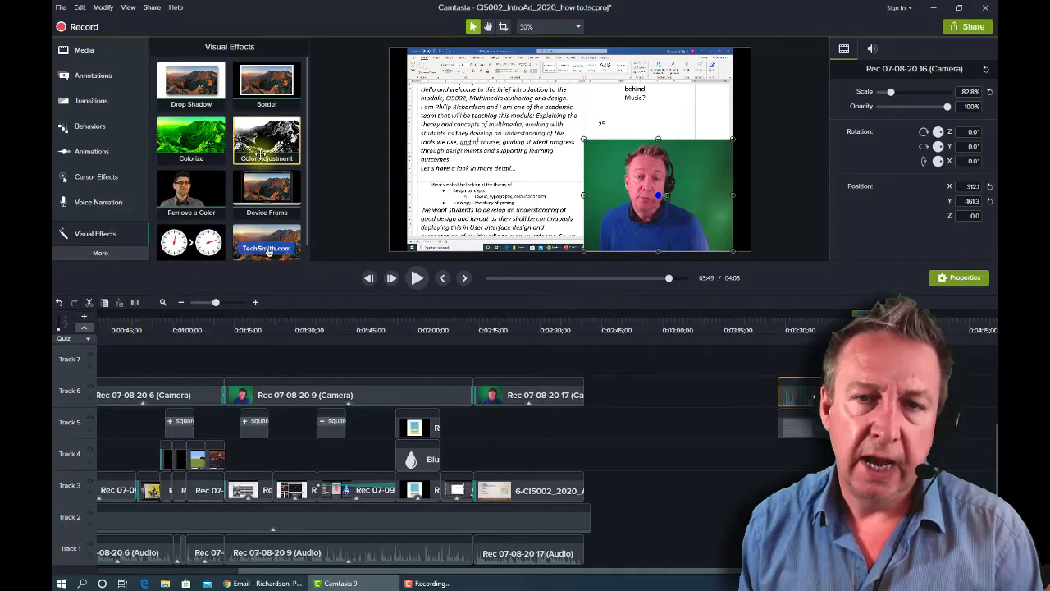
scroll(305, 127, "down", 1)
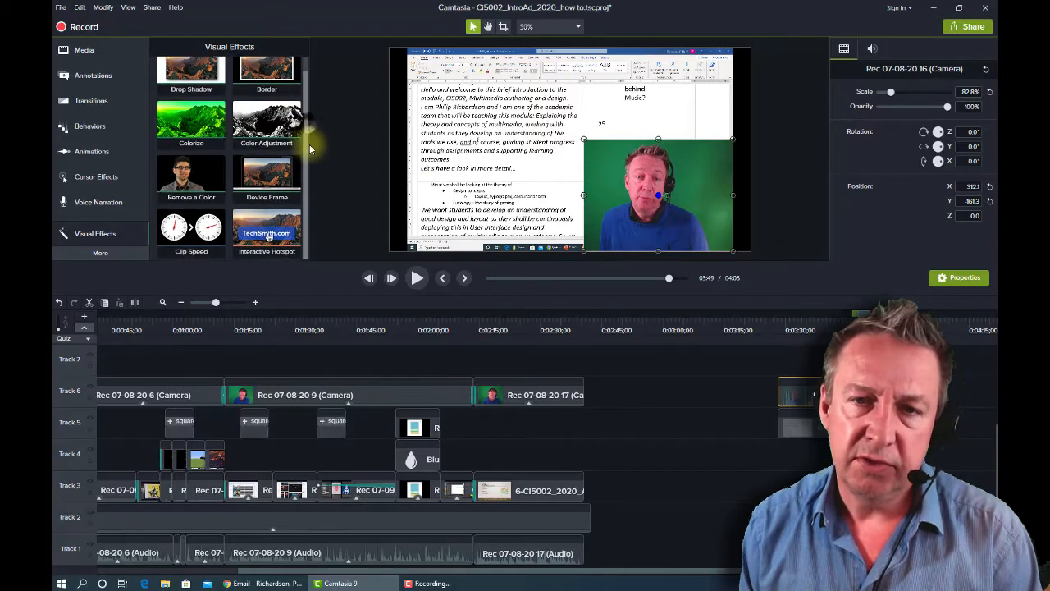
scroll(305, 131, "up", 1)
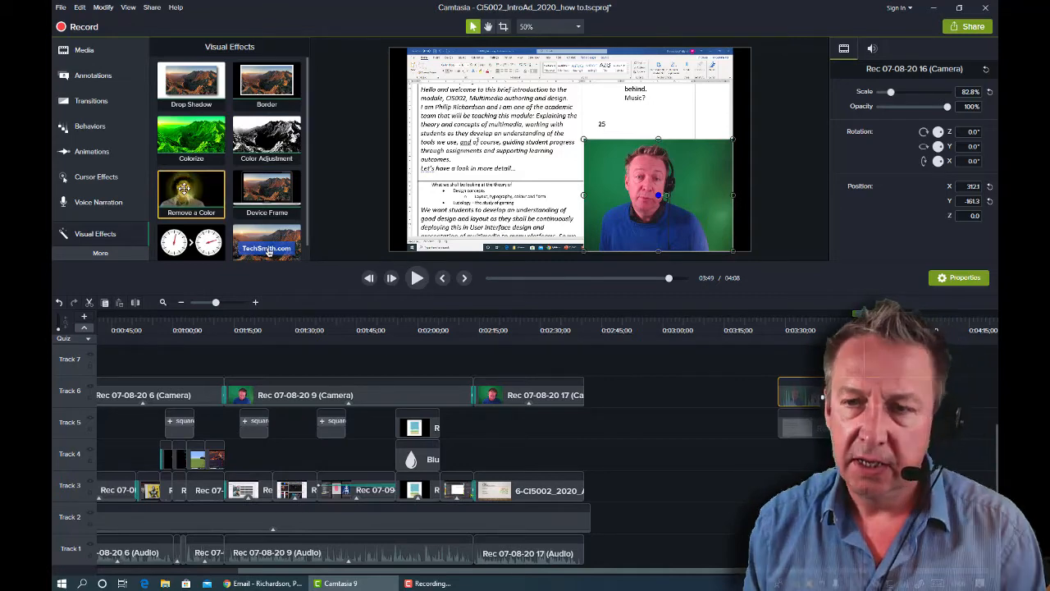
left_click_drag(216, 178, 822, 392)
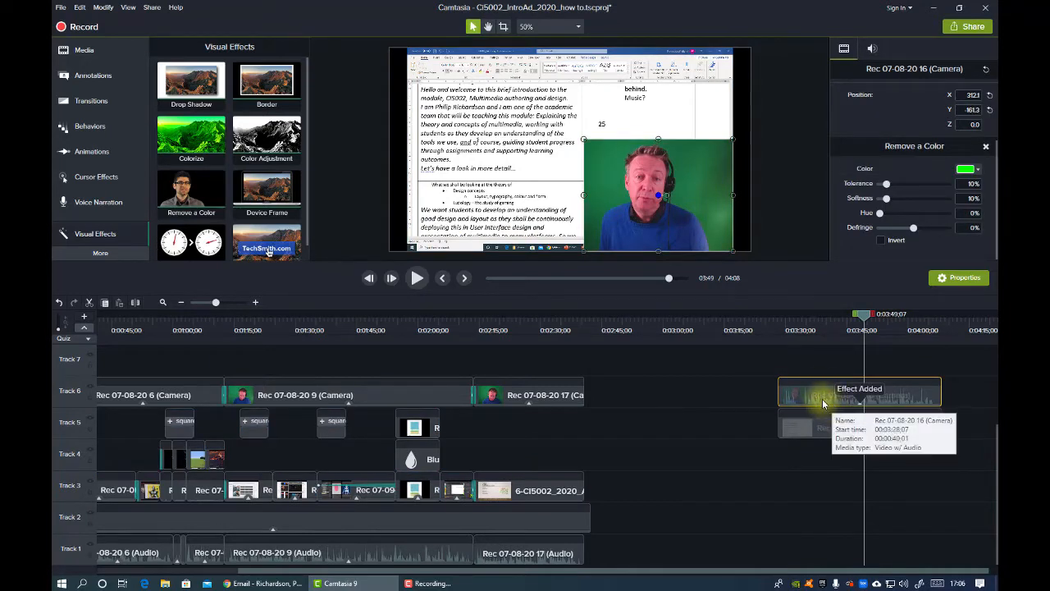
mouse_move(861, 315)
left_mouse_down()
mouse_move(844, 314)
mouse_move(861, 315)
left_mouse_up()
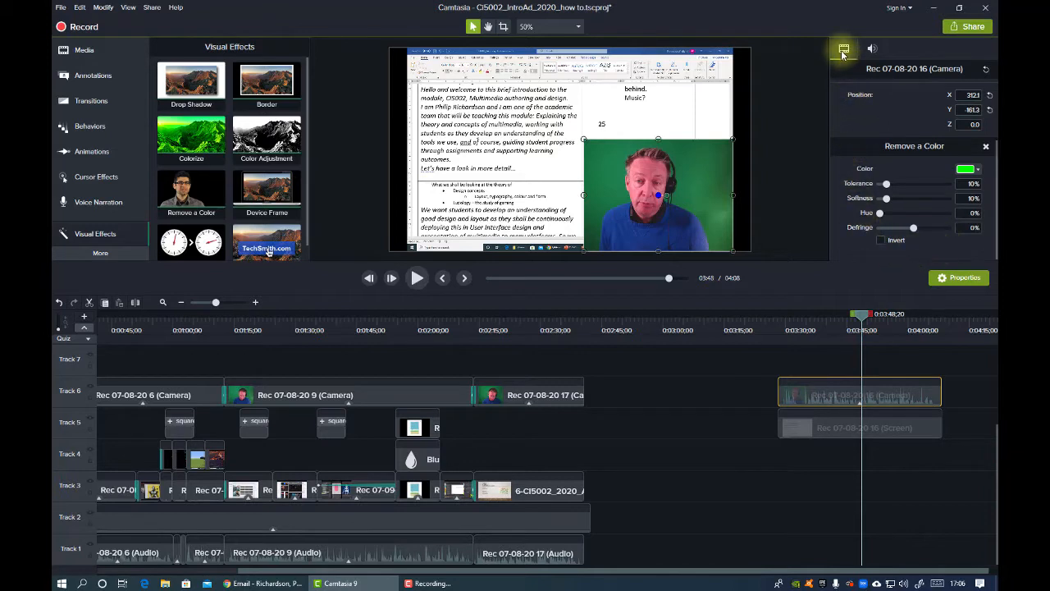
left_click(871, 49)
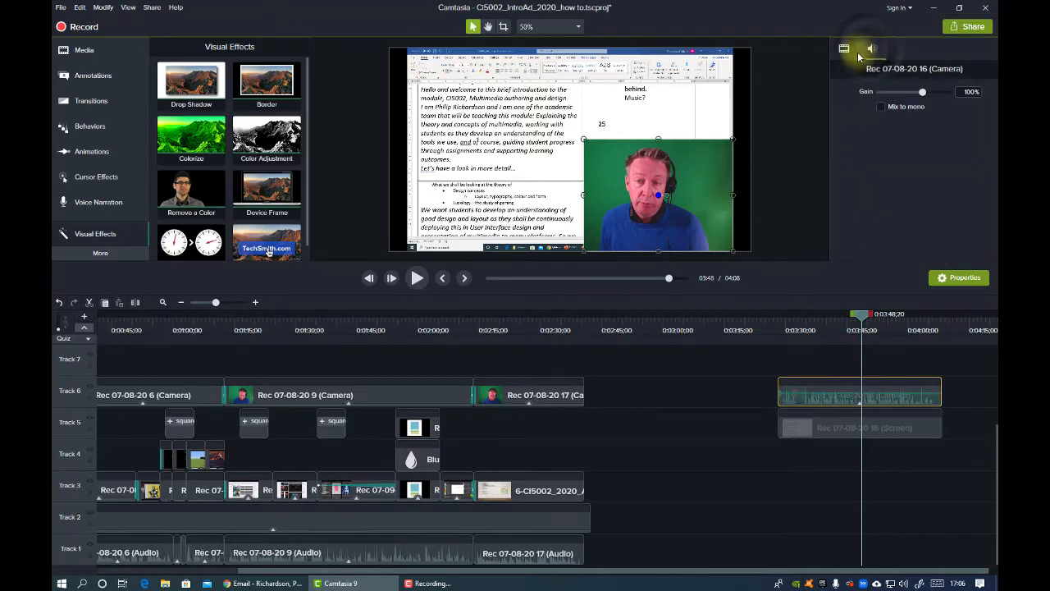
left_click(845, 50)
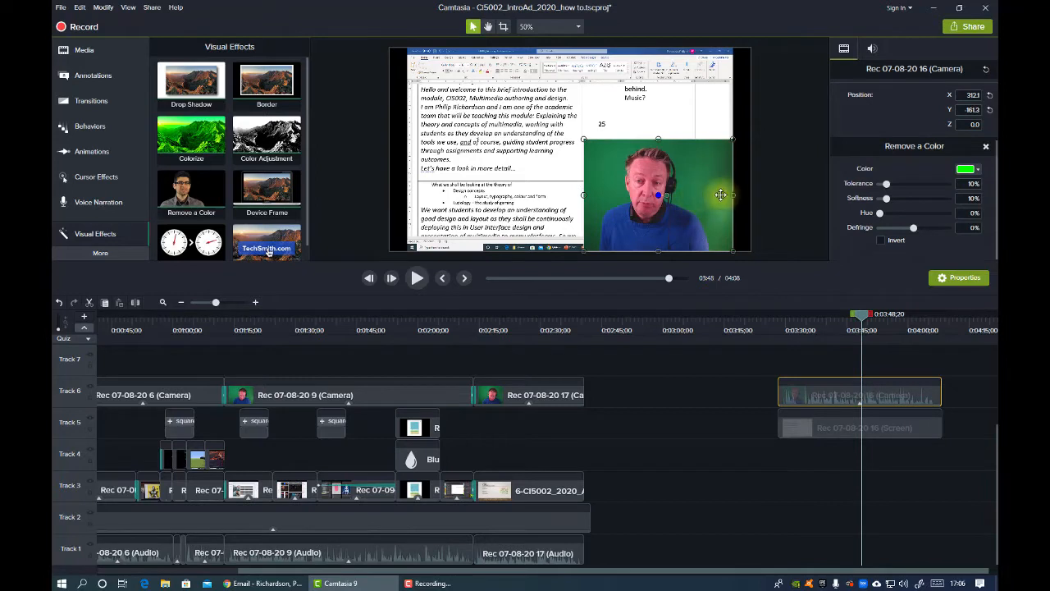
Sample the green backdrop in the camera clip as the color to remove and set the Tolerance to 18%.
left_click(979, 172)
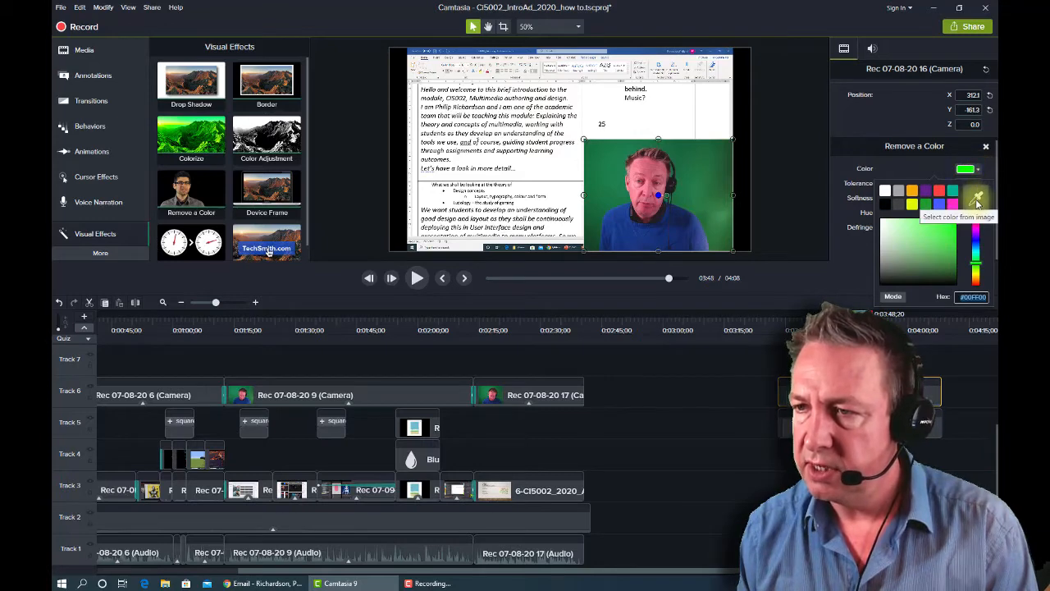
left_click(977, 203)
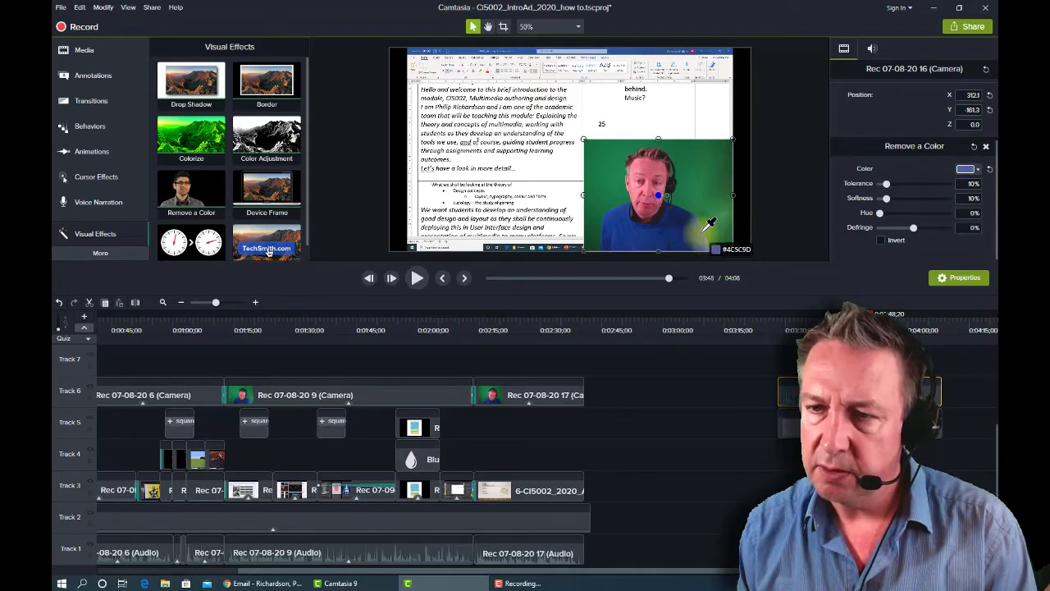
left_click(614, 197)
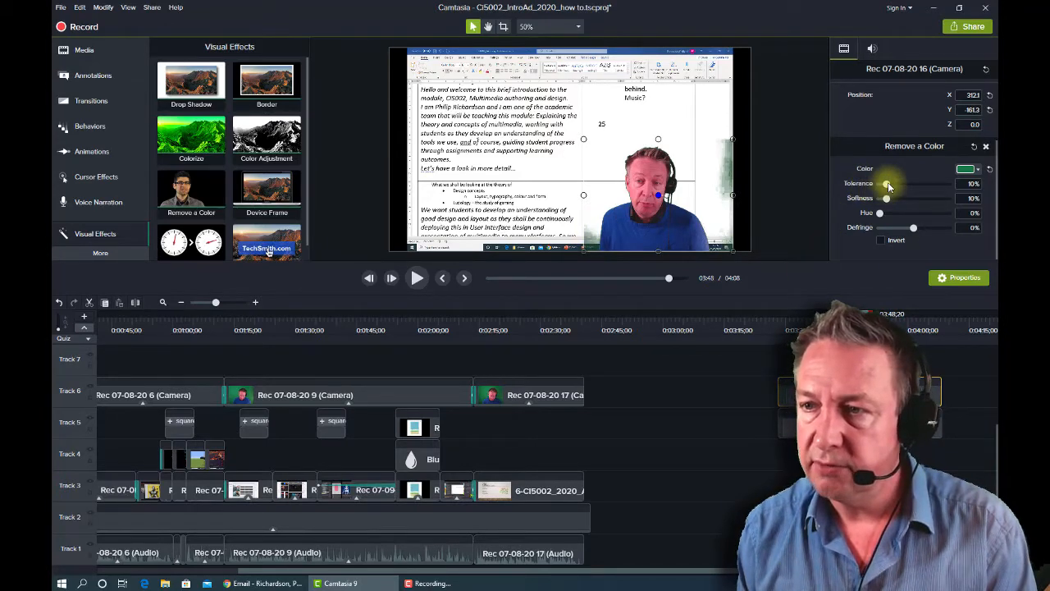
left_click_drag(888, 187, 891, 187)
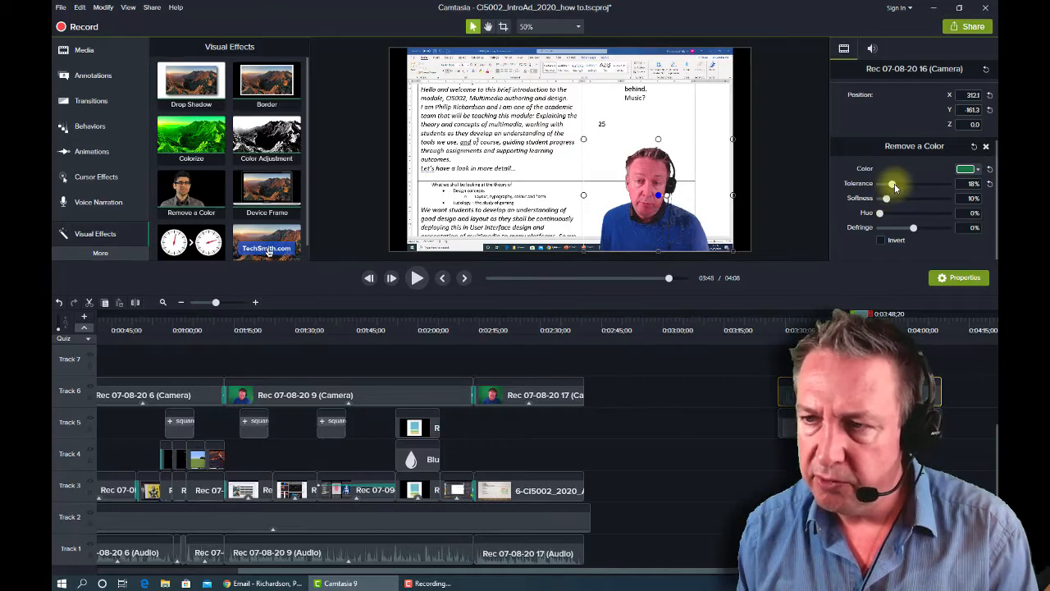
Set the color removal Tolerance to 17%, try Softness at 42%, and lower the Softness again to restore the presenter's opacity.
left_click_drag(896, 188, 892, 188)
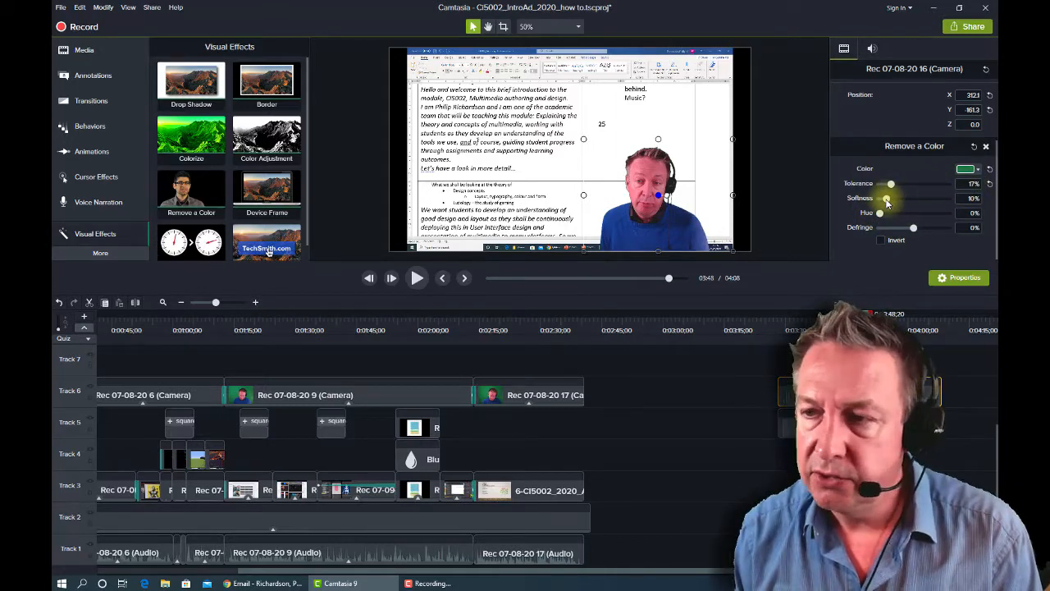
left_click_drag(888, 202, 904, 206)
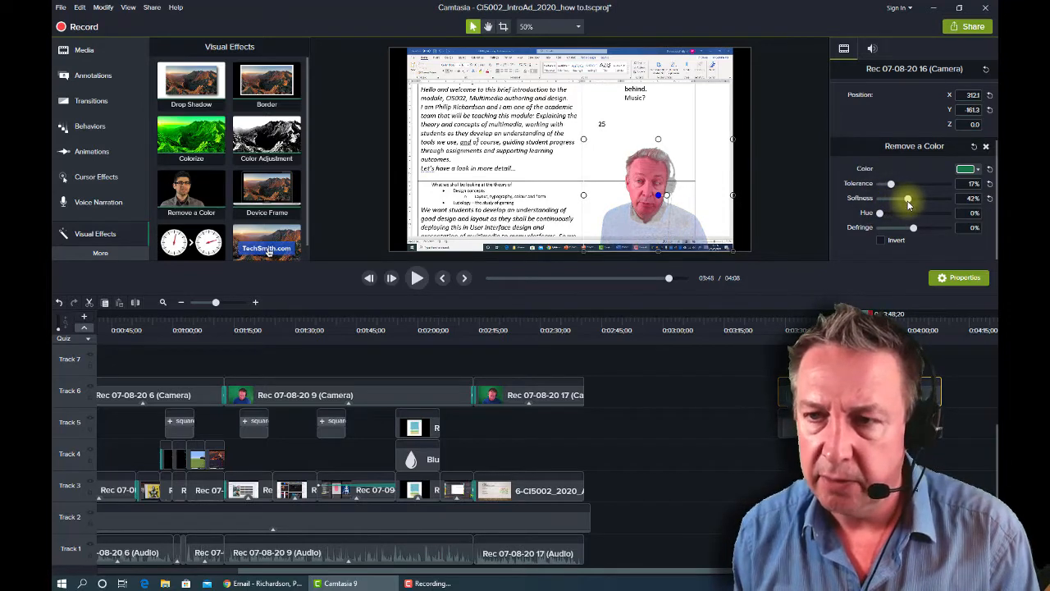
left_click_drag(909, 204, 887, 205)
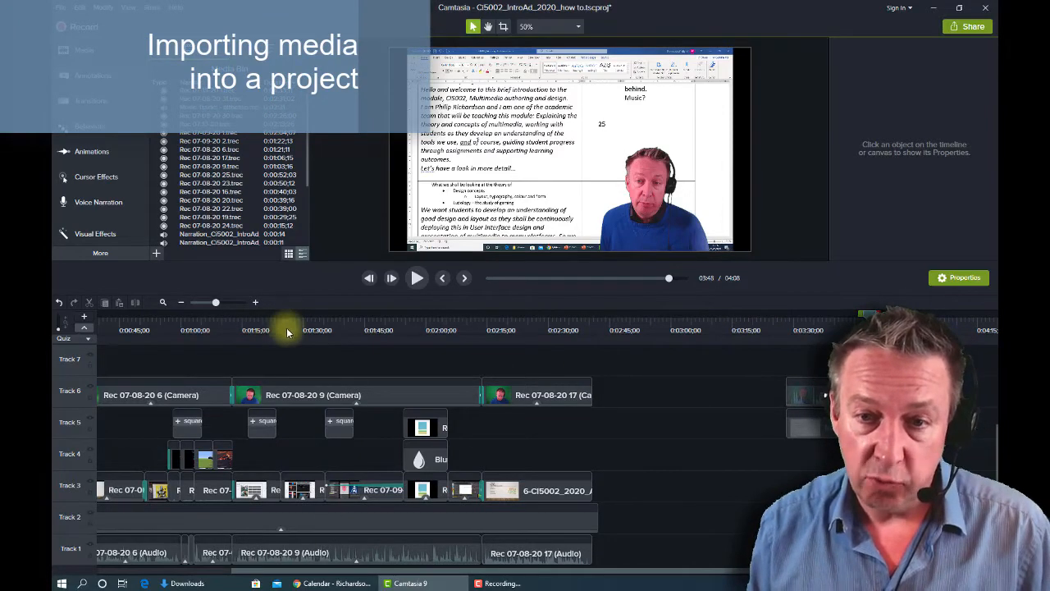
left_click_drag(320, 330, 352, 339)
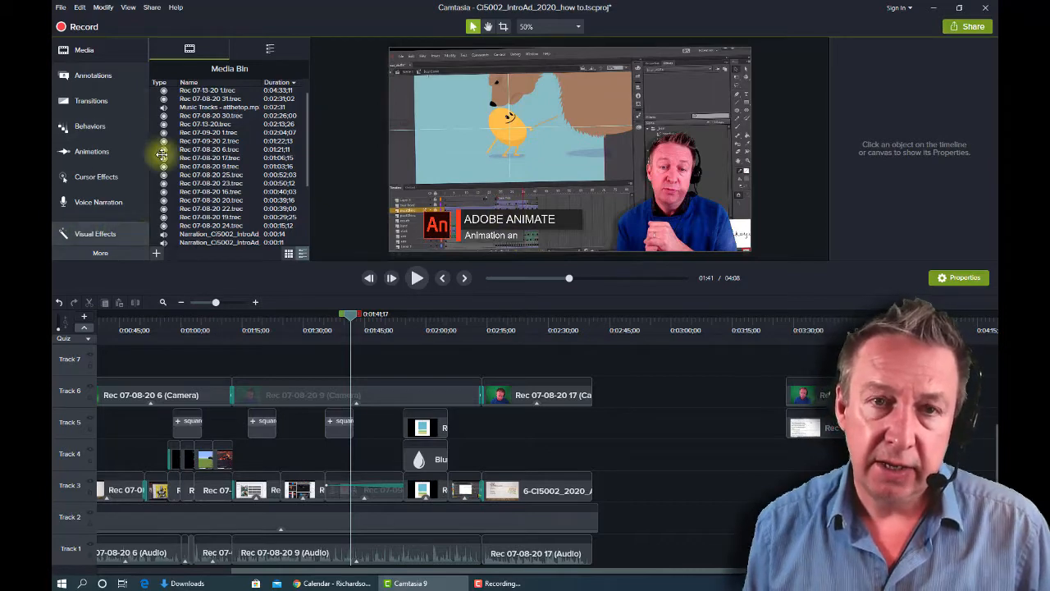
left_click(60, 7)
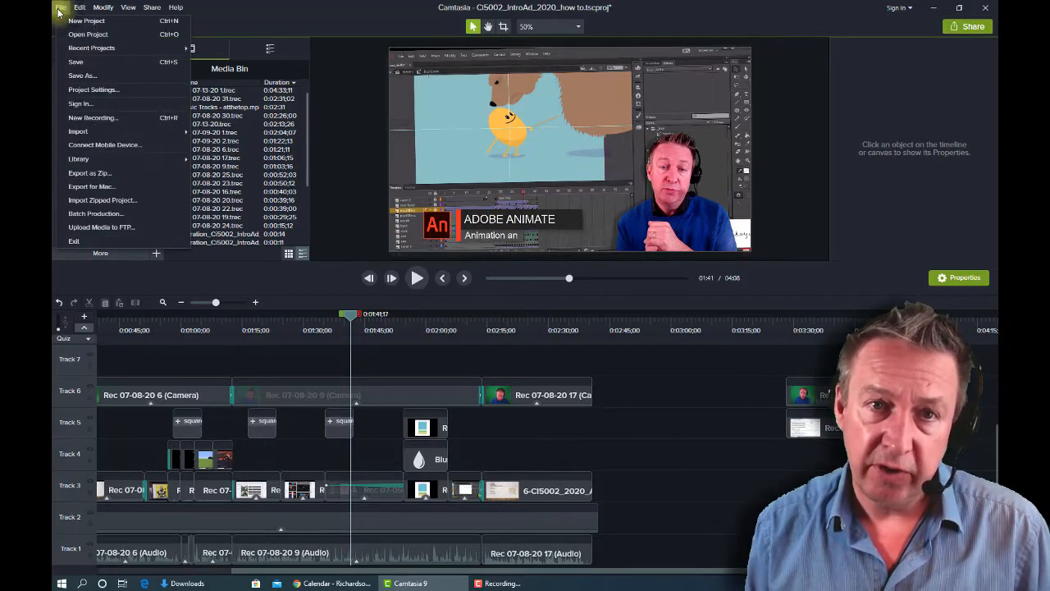
mouse_move(101, 140)
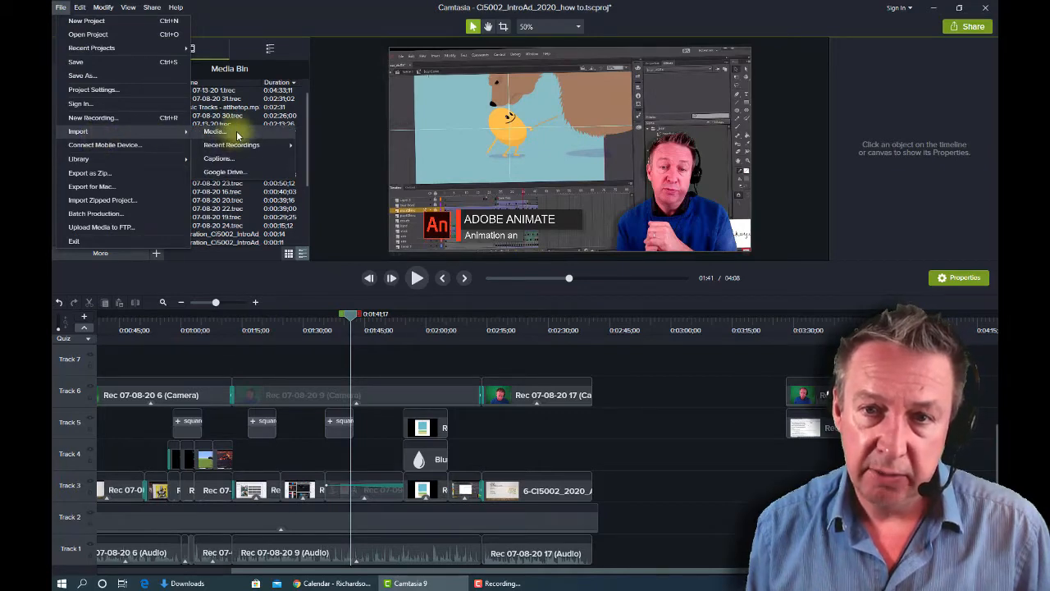
left_click(348, 195)
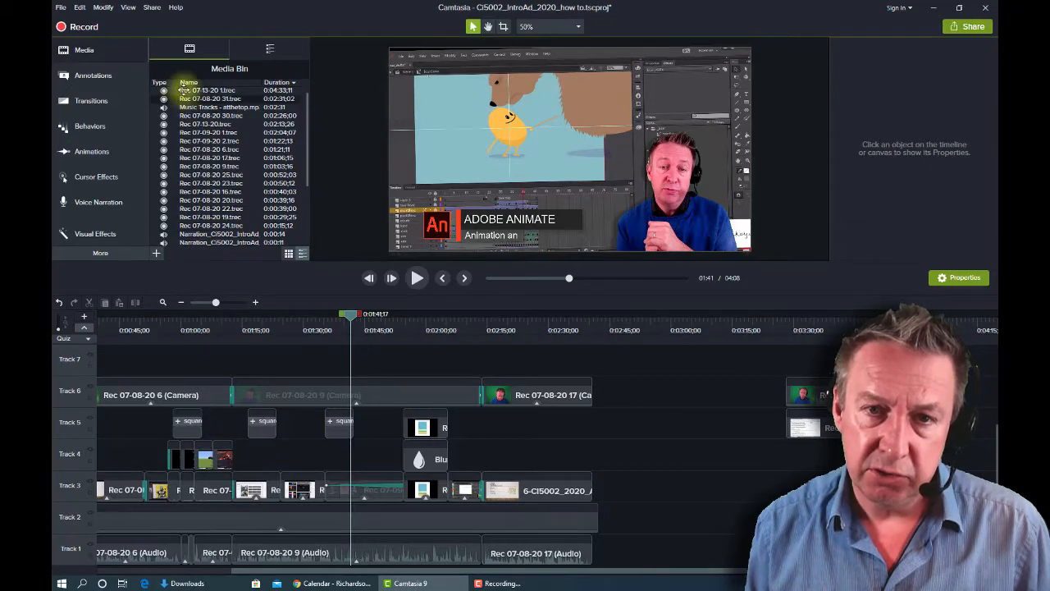
Import the video 20200713_162210 from the Downloads folder into the Media Bin.
left_click(156, 254)
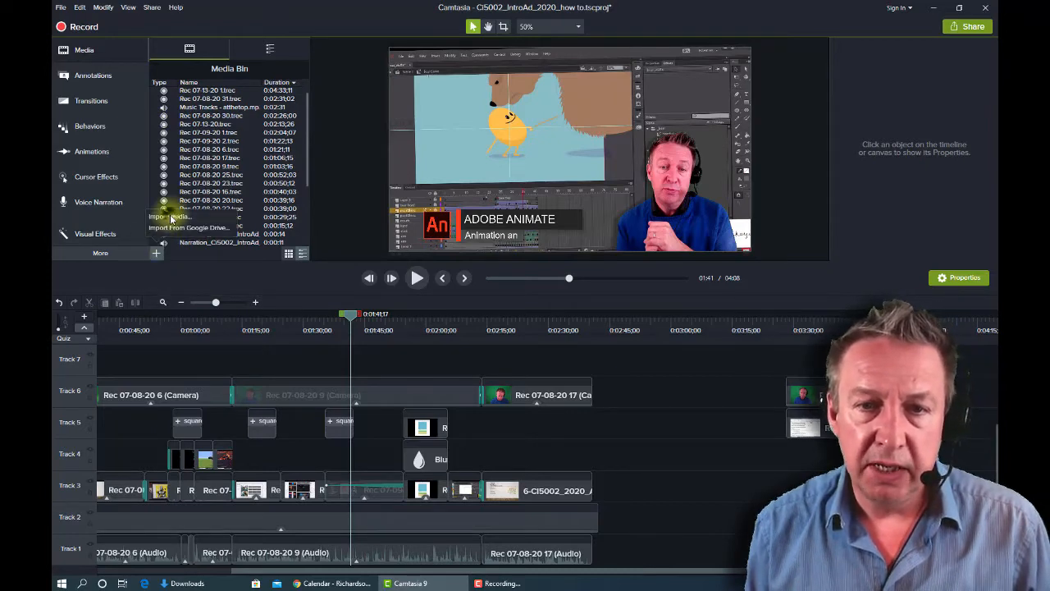
left_click(171, 218)
left_click_drag(227, 12, 368, 24)
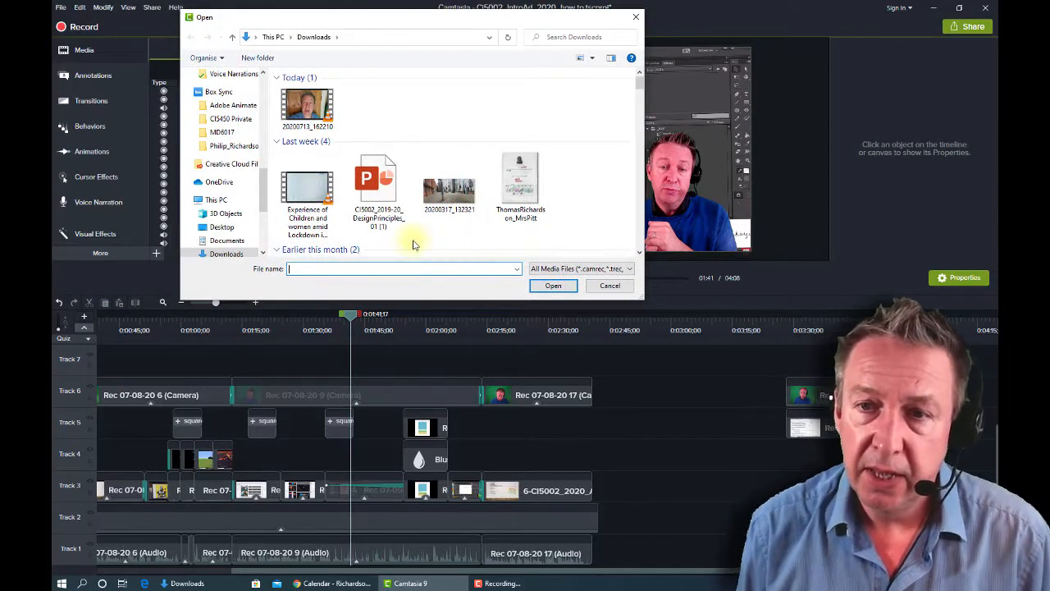
left_click(308, 108)
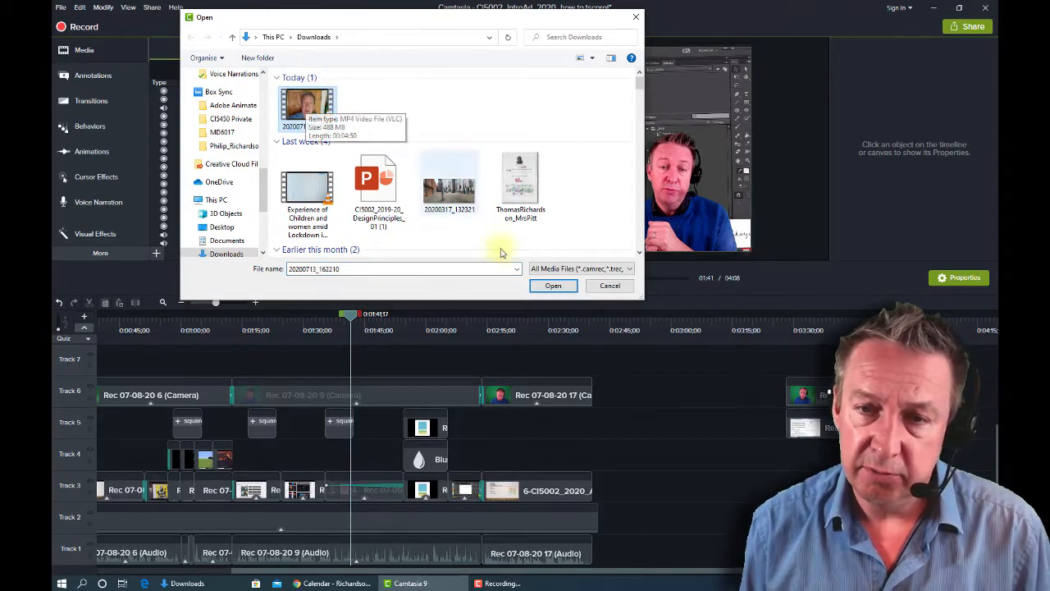
left_click(555, 286)
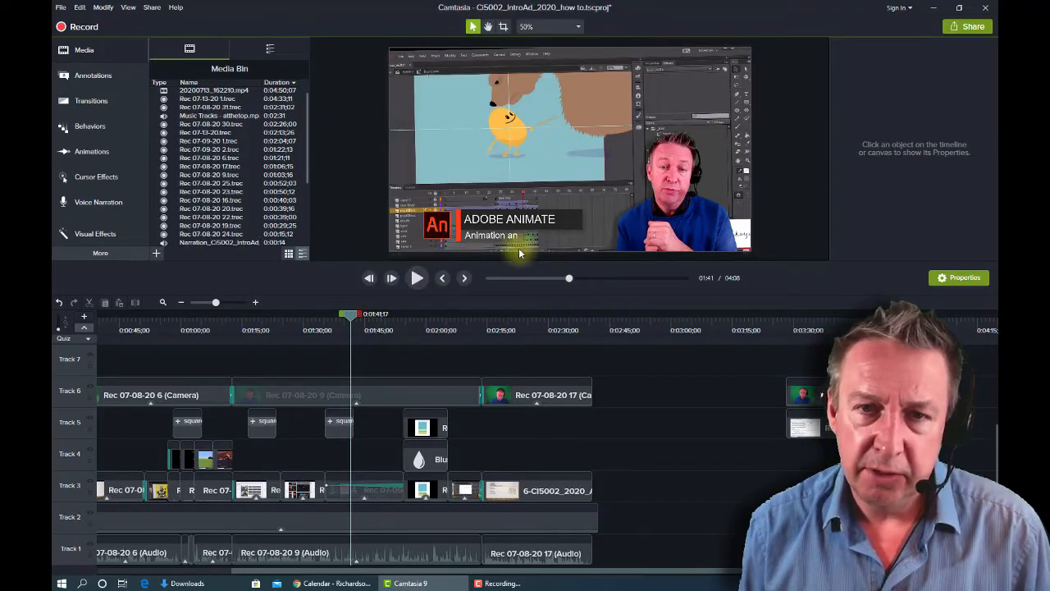
Preview the first few seconds of the imported 20200713_162210.mp4 video and close the preview.
left_click(198, 92)
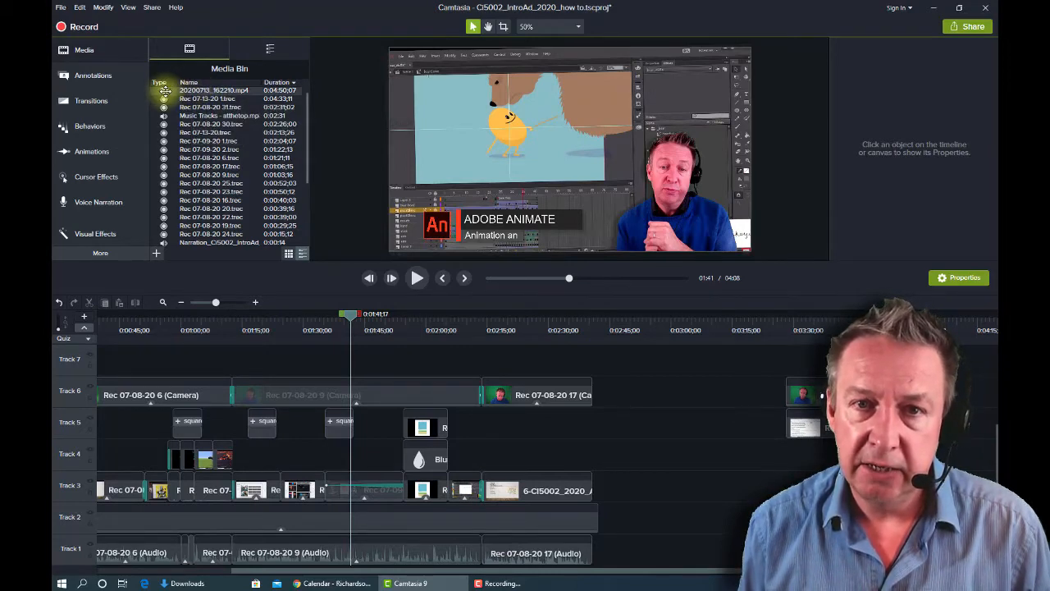
double_click(164, 90)
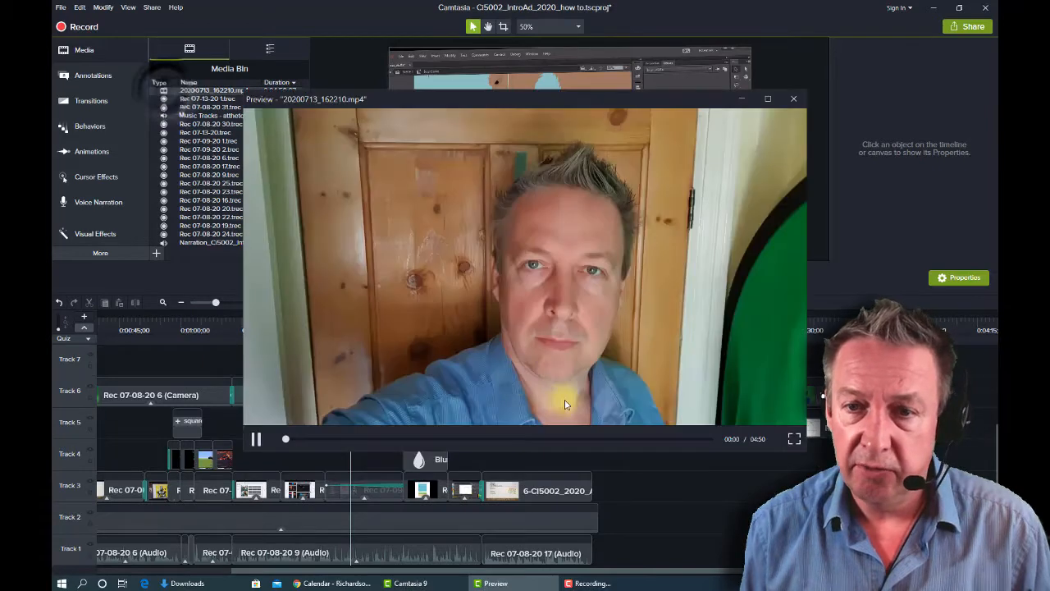
left_click(256, 441)
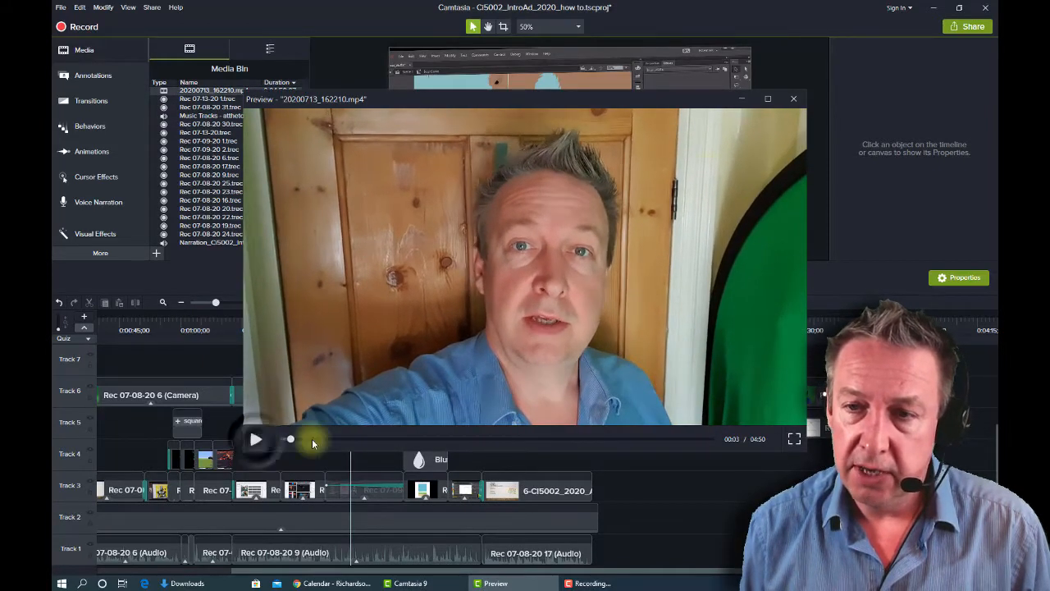
left_click(793, 99)
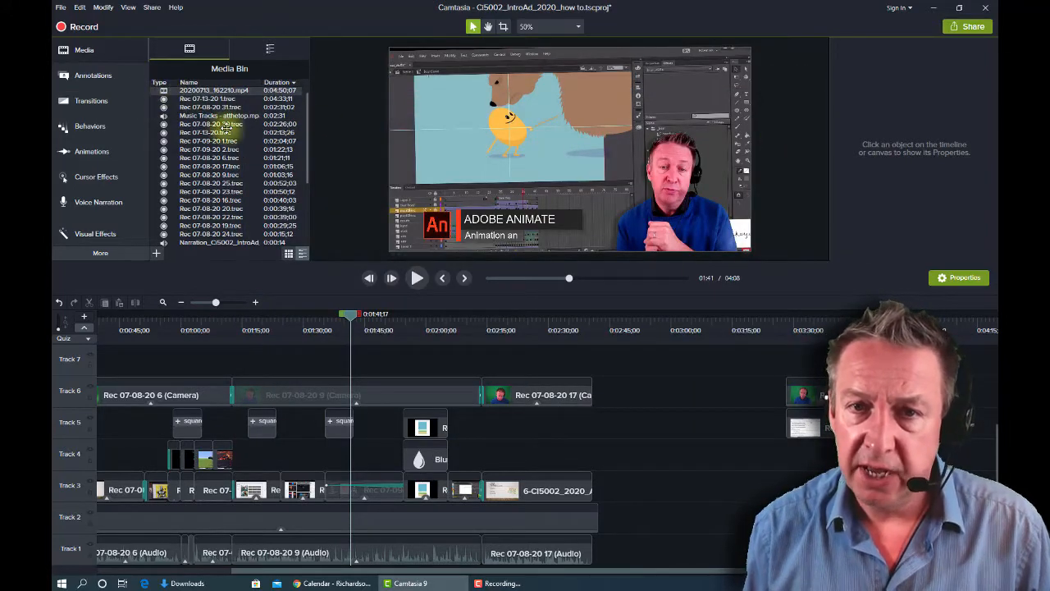
Place the 20200713_162210.mp4 video on Track 4 directly beneath the Rec 07-08-20 16 clips, aligned with their start.
left_click_drag(458, 280, 792, 459)
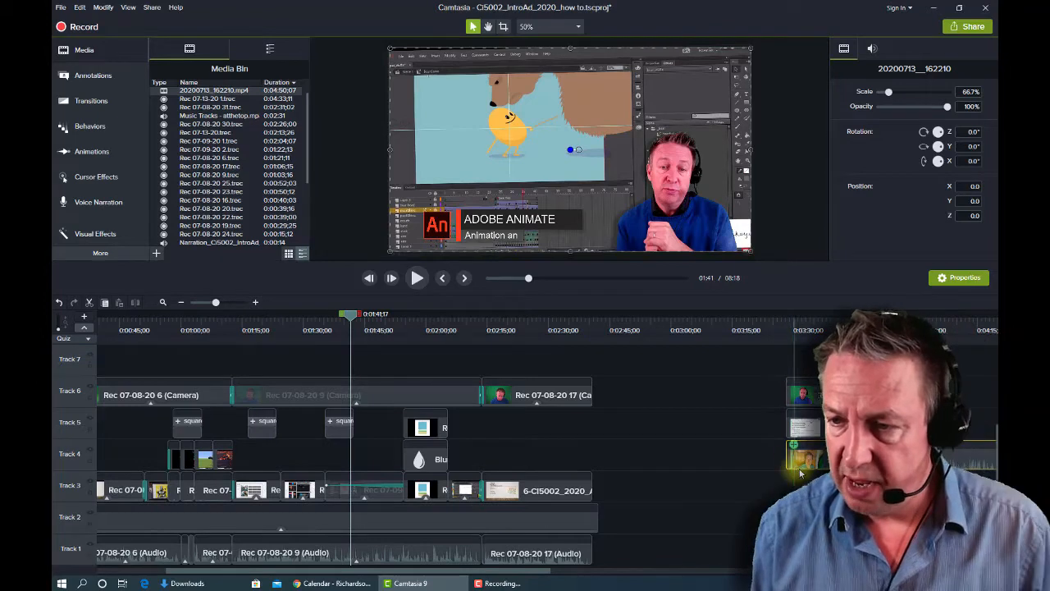
left_click_drag(452, 571, 586, 581)
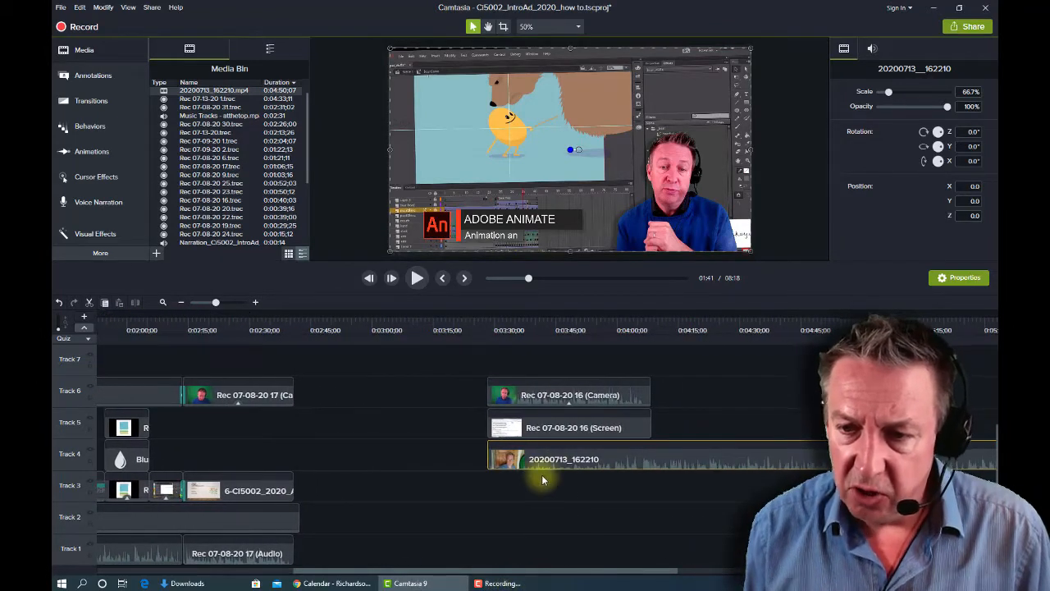
mouse_move(570, 460)
left_mouse_down()
mouse_move(475, 454)
mouse_move(570, 453)
left_mouse_up()
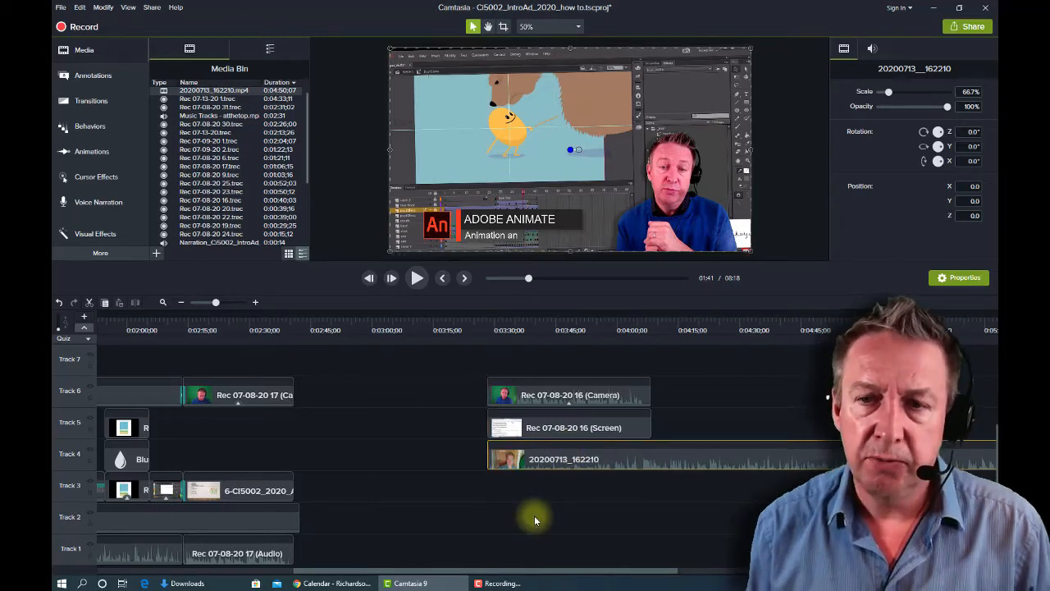
Park the playhead at 3:41 and delete the Rec 07-08-20 16 screen recording clip from Track 5.
left_click(542, 327)
left_click_drag(542, 327, 515, 320)
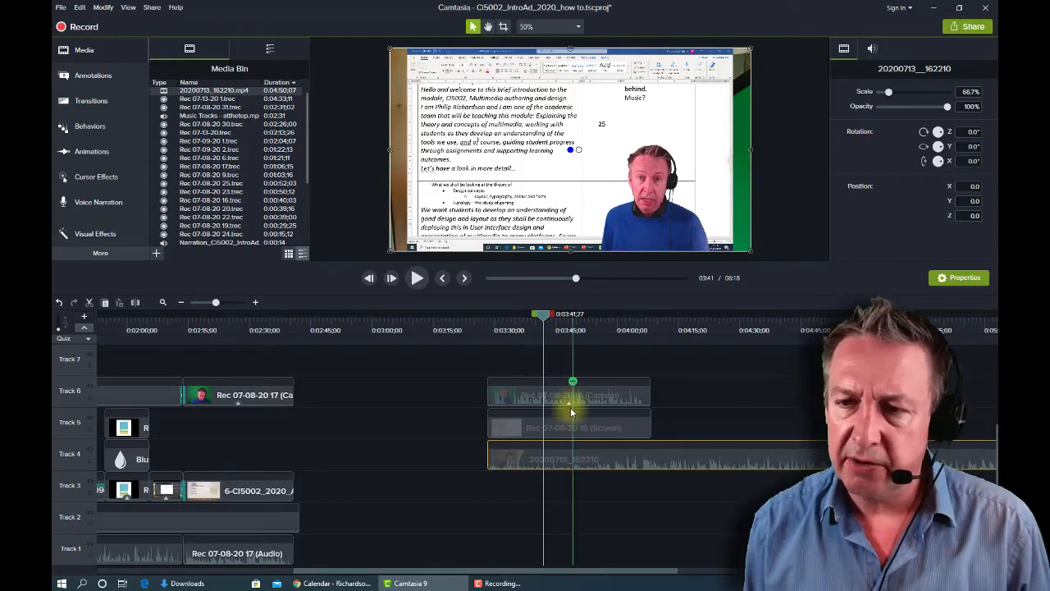
left_click(754, 416)
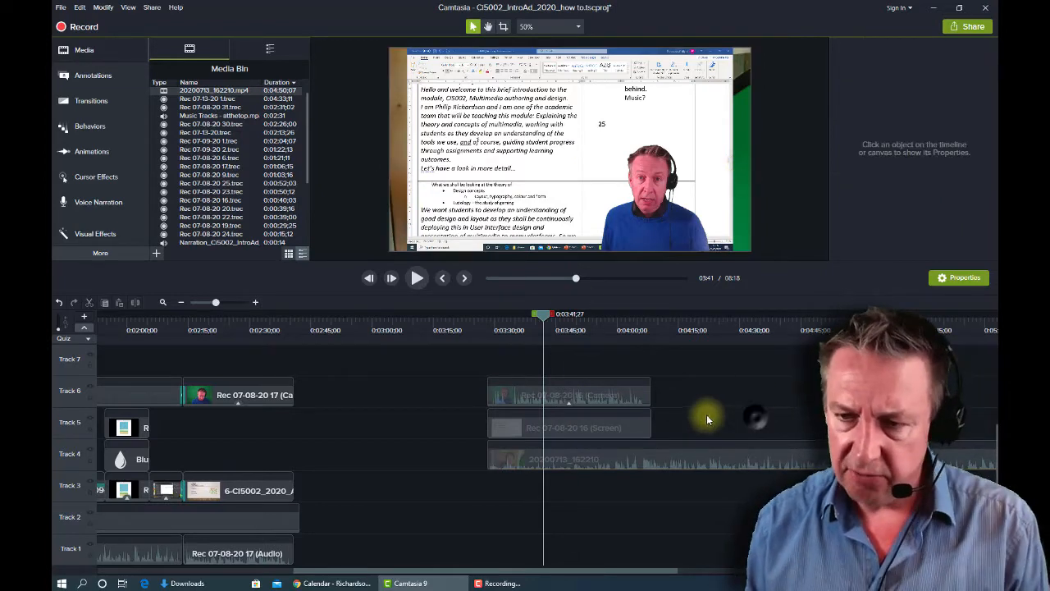
left_click(605, 427)
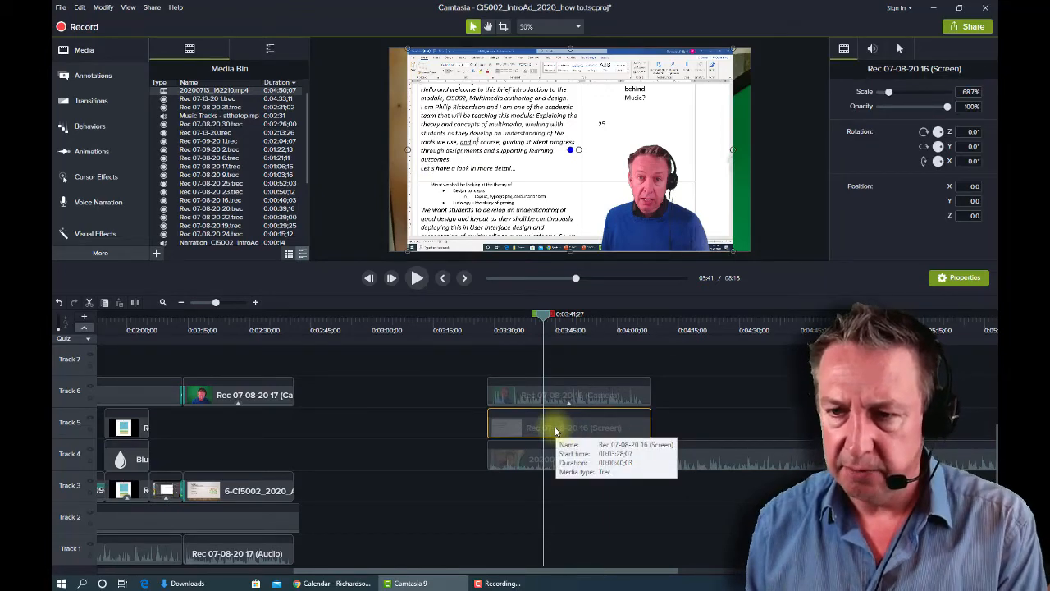
key("Delete")
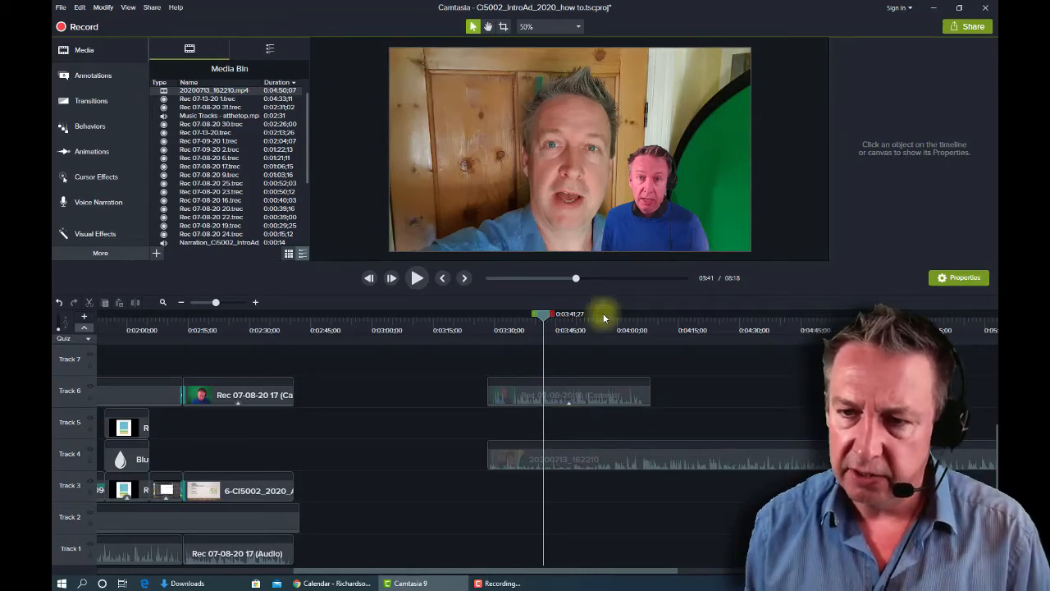
Shift the 20200713_162210 clip earlier on Track 4 to start at about 2:49, and play the composite from 3:41 to 3:47.
left_click_drag(661, 458, 533, 441)
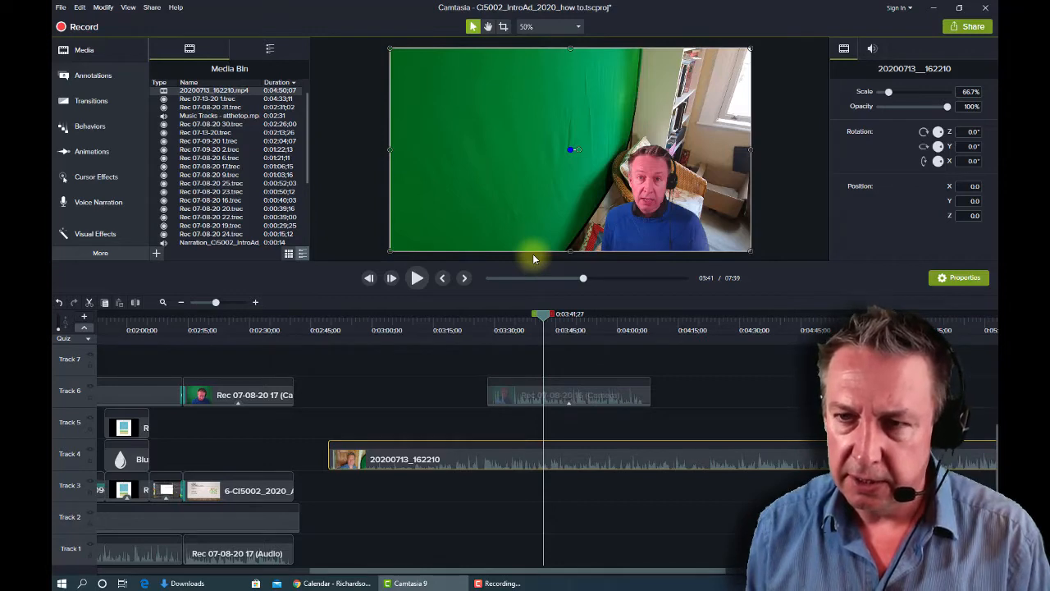
left_click(416, 279)
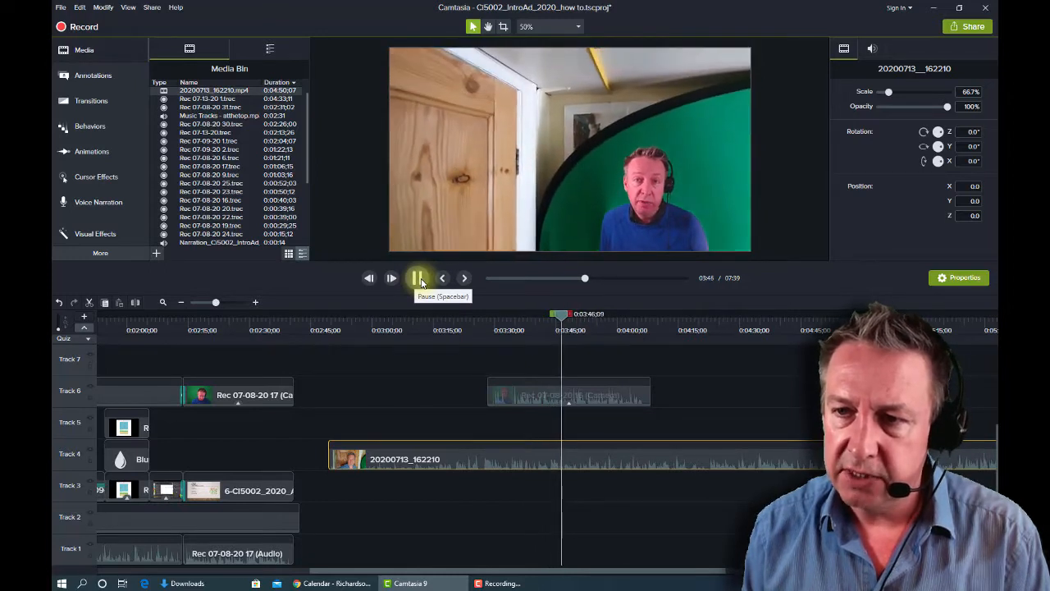
left_click(418, 279)
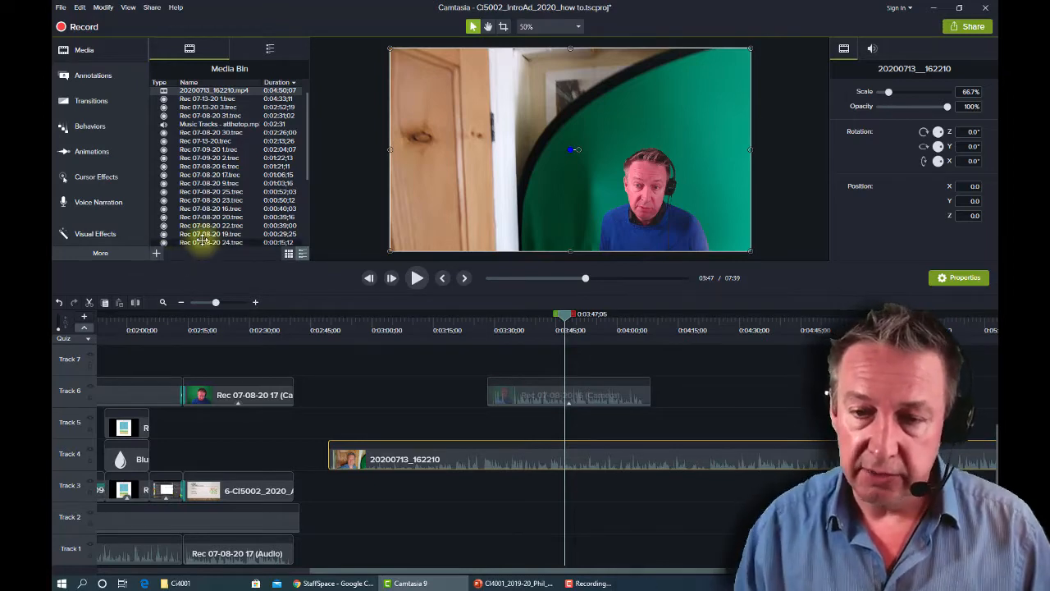
Switch to the CI4001 Location Audio presentation in PowerPoint and run its slide show through to the Location Audio, Single System slide.
left_click(513, 583)
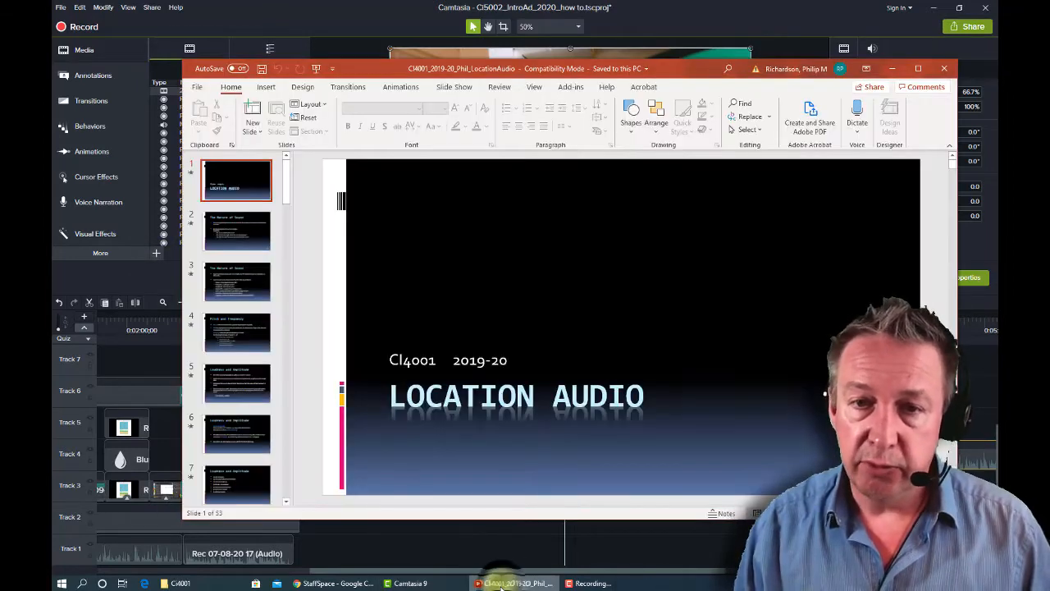
key("F5")
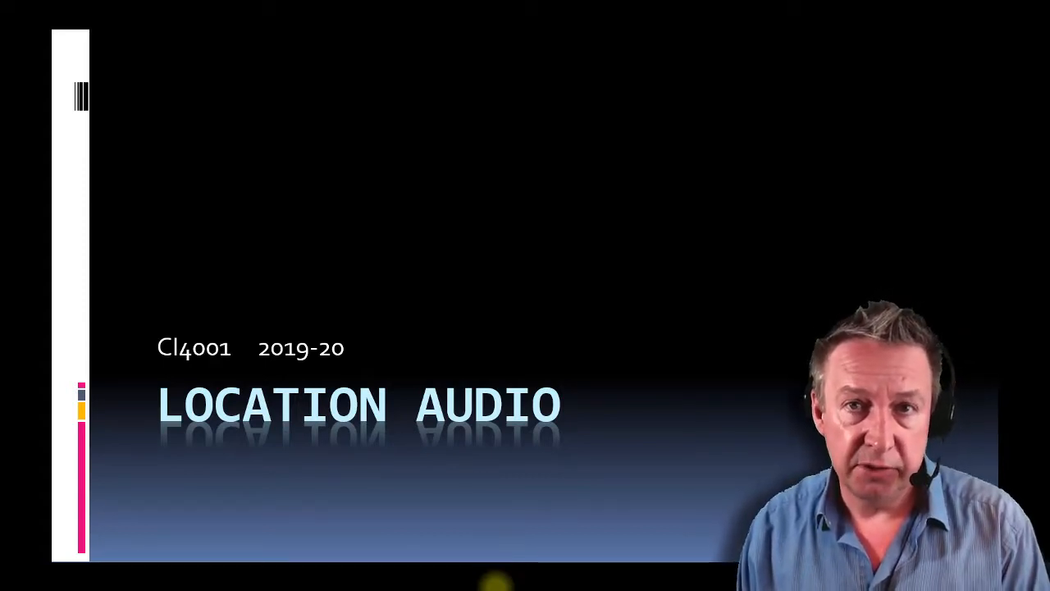
key("Right")
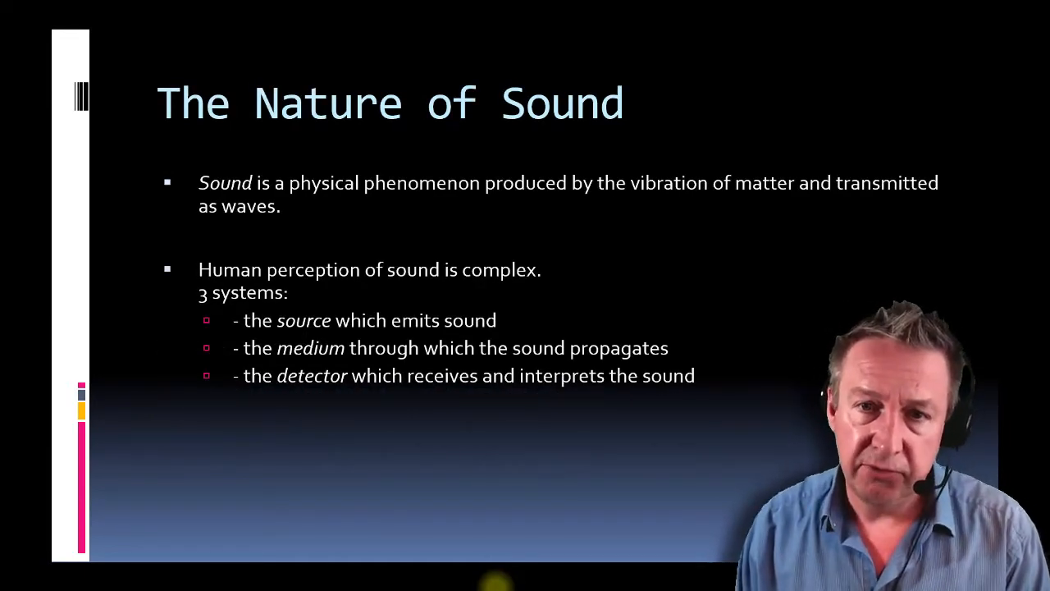
key("Right")
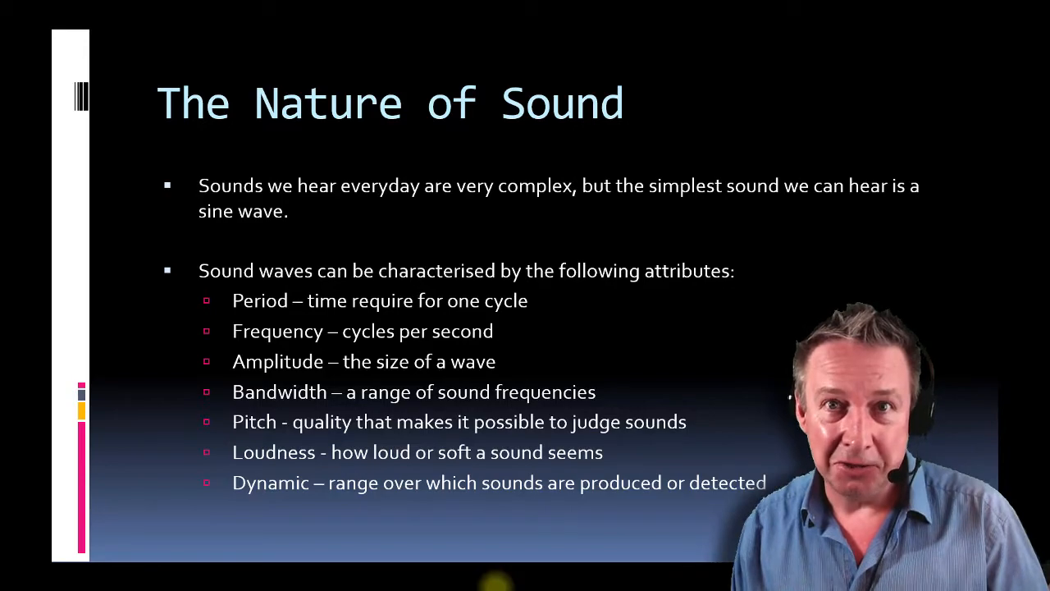
key("Right")
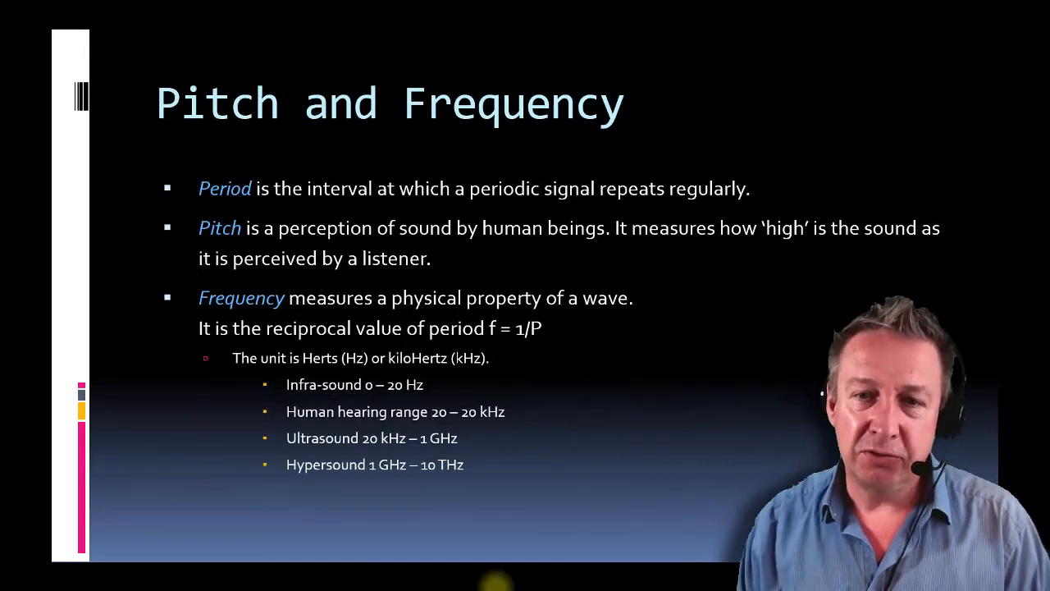
key("Right")
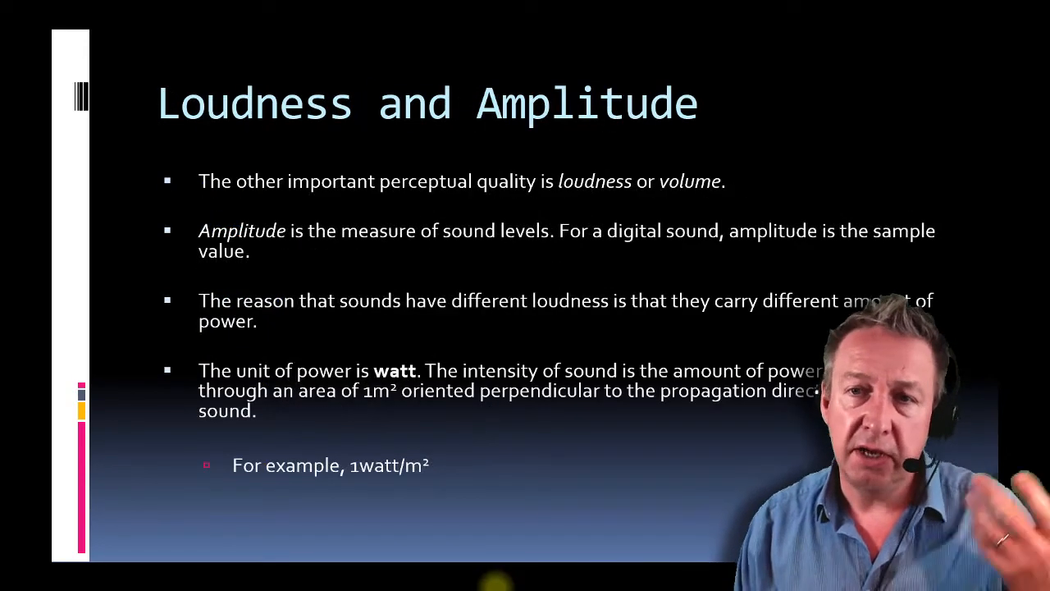
key("Right")
key("Right")
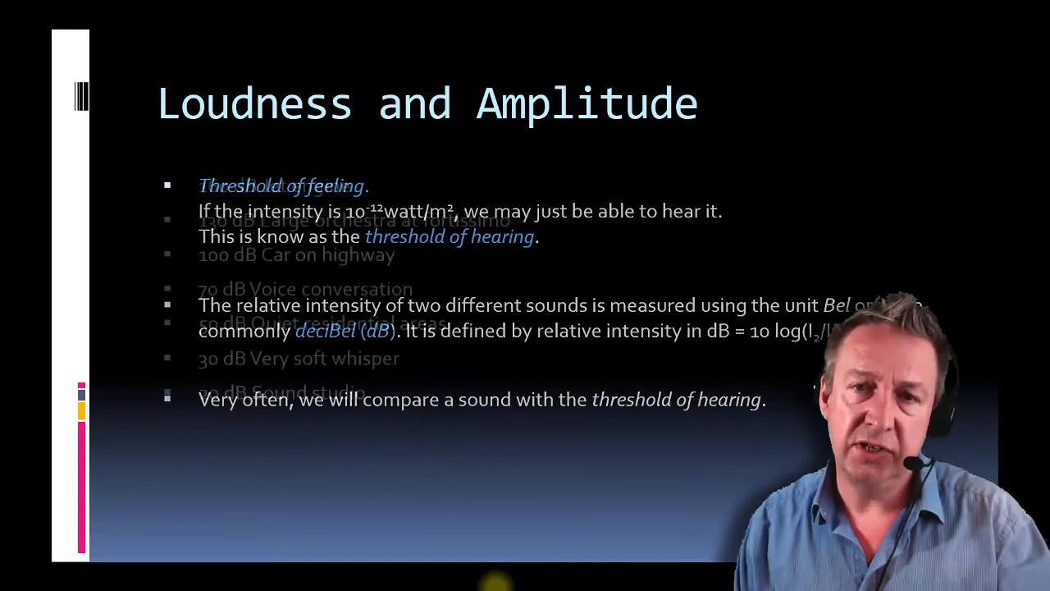
key("Right")
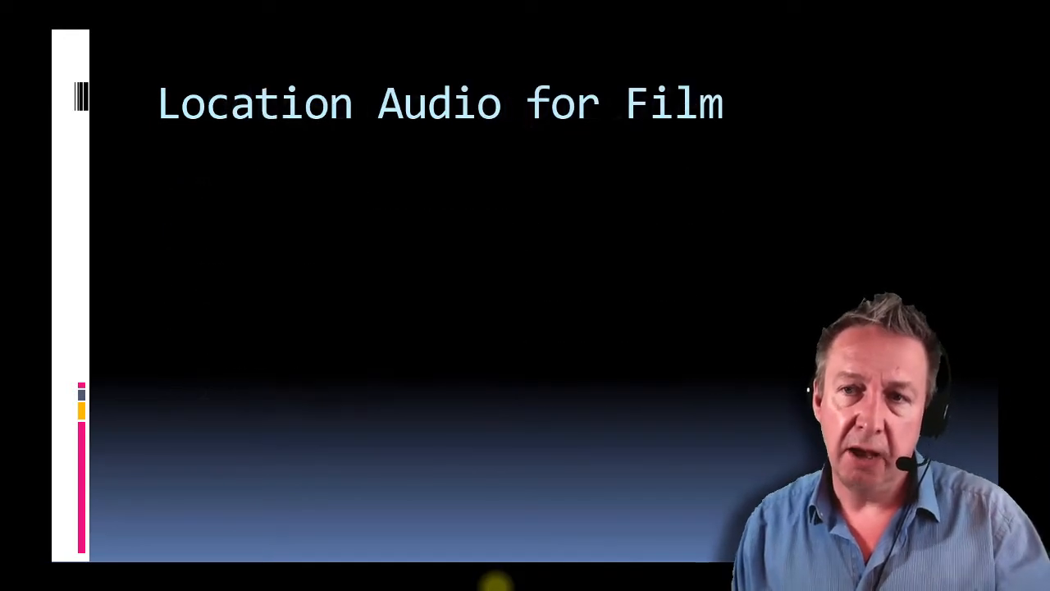
key("Right")
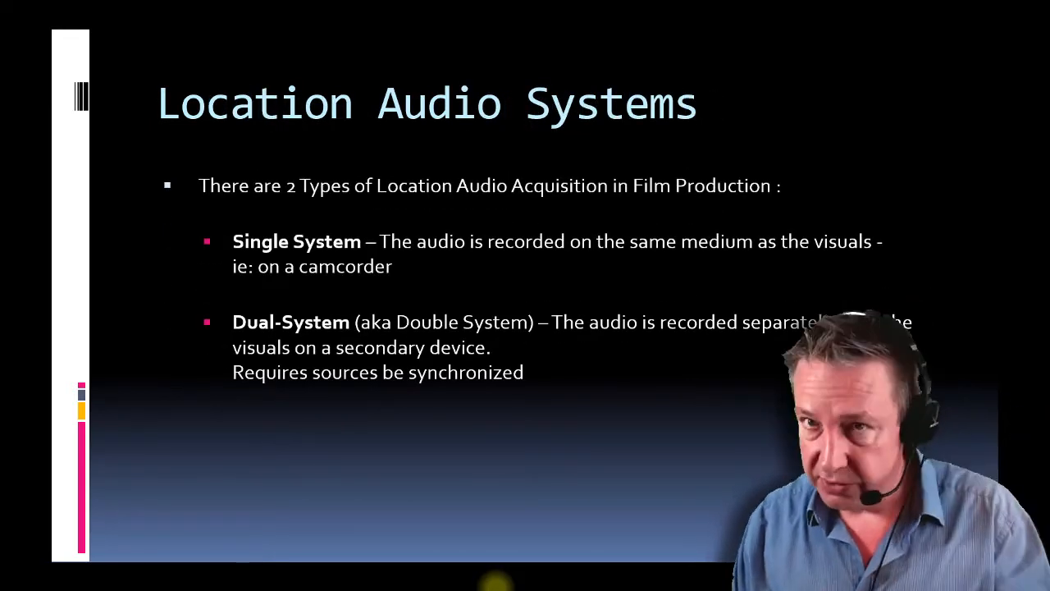
key("Right")
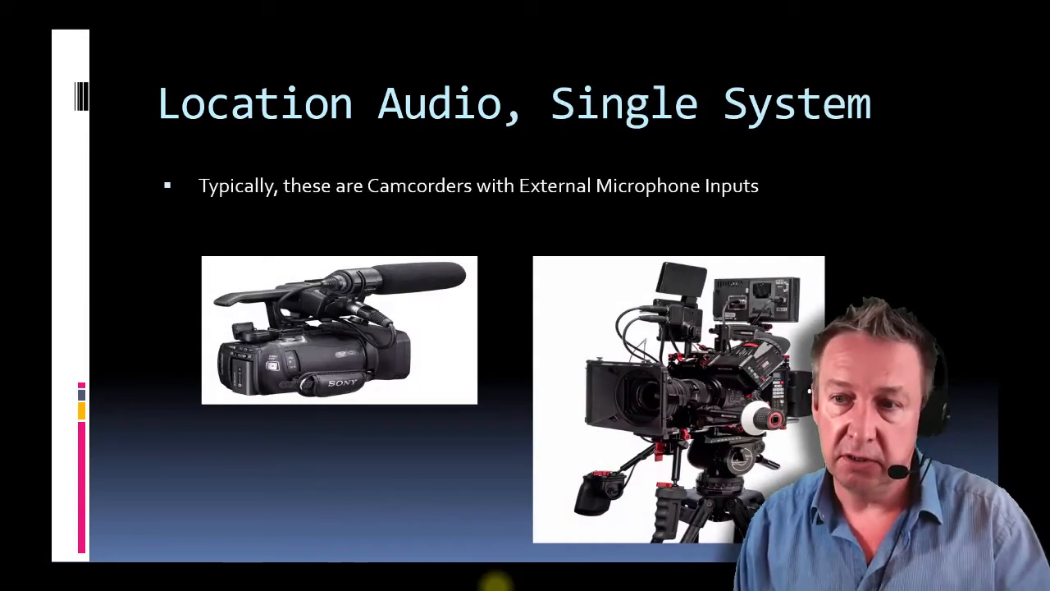
Switch from the slide show back to the Camtasia project and play the gameplay section from about 1:04 to 1:12.
key("Left")
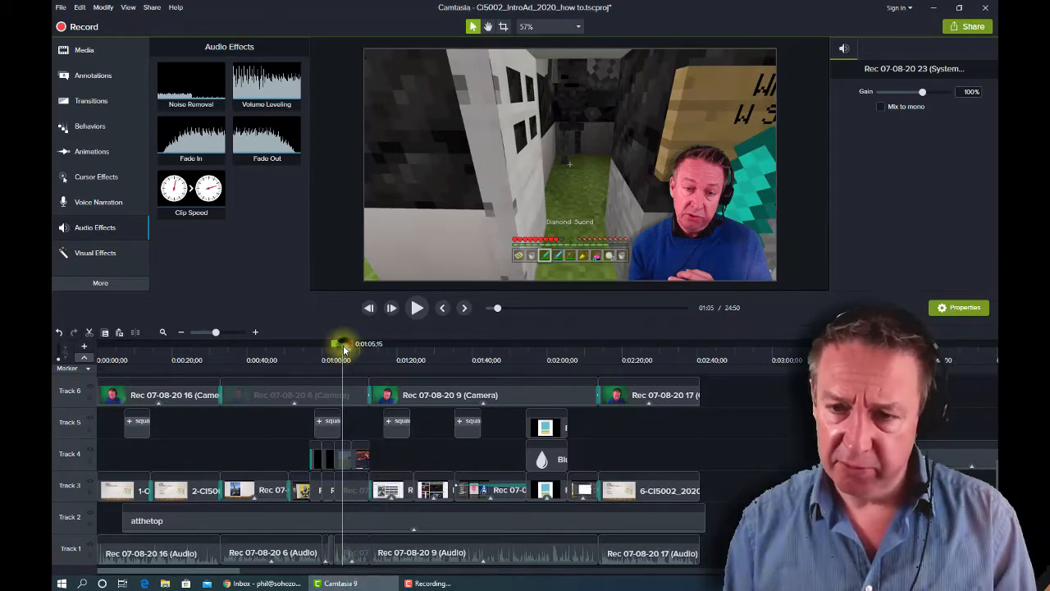
left_click_drag(344, 351, 342, 351)
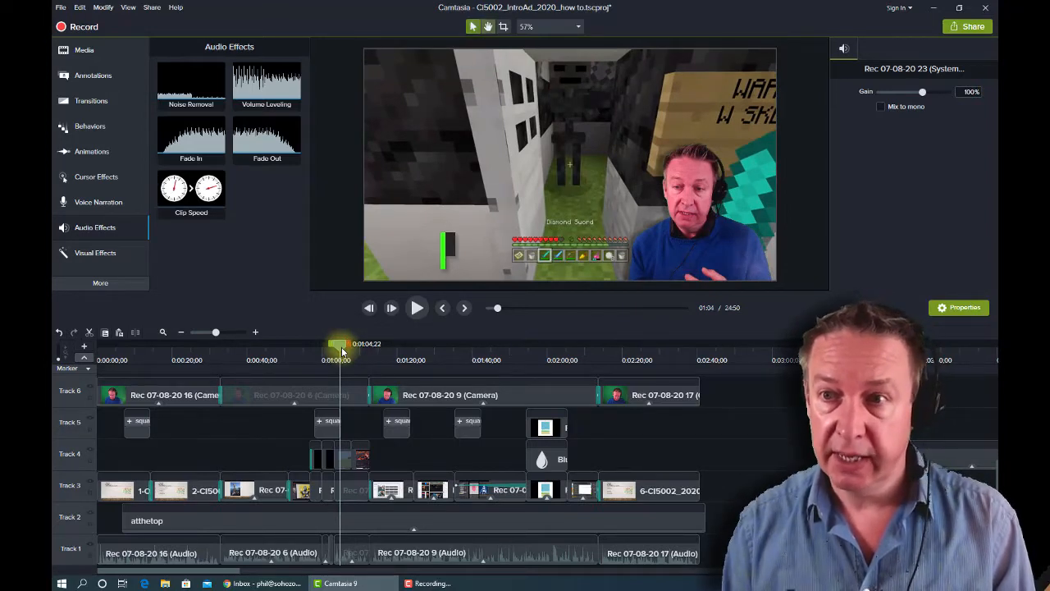
key("space")
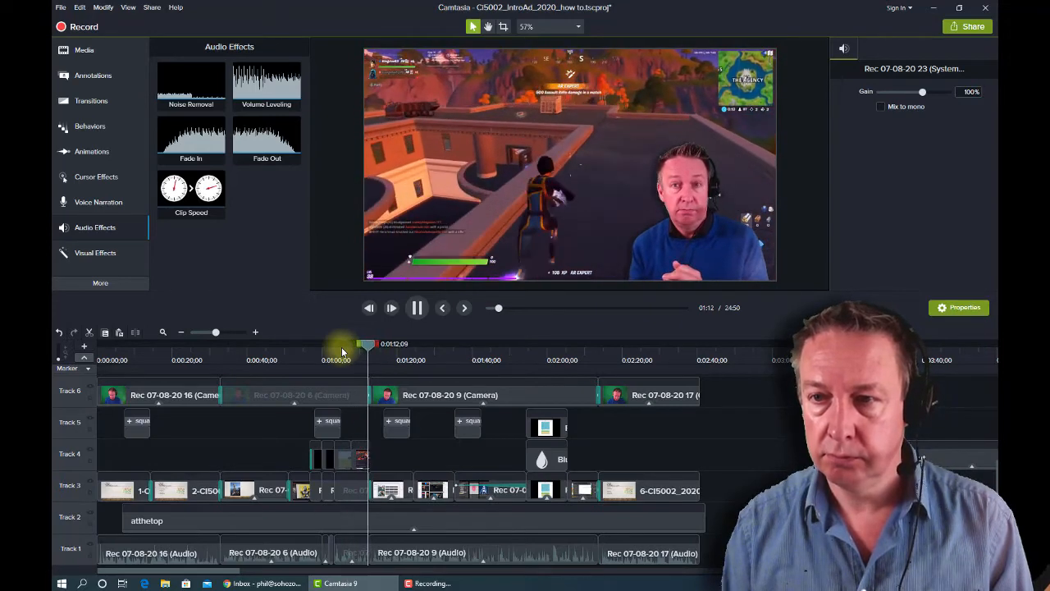
key("space")
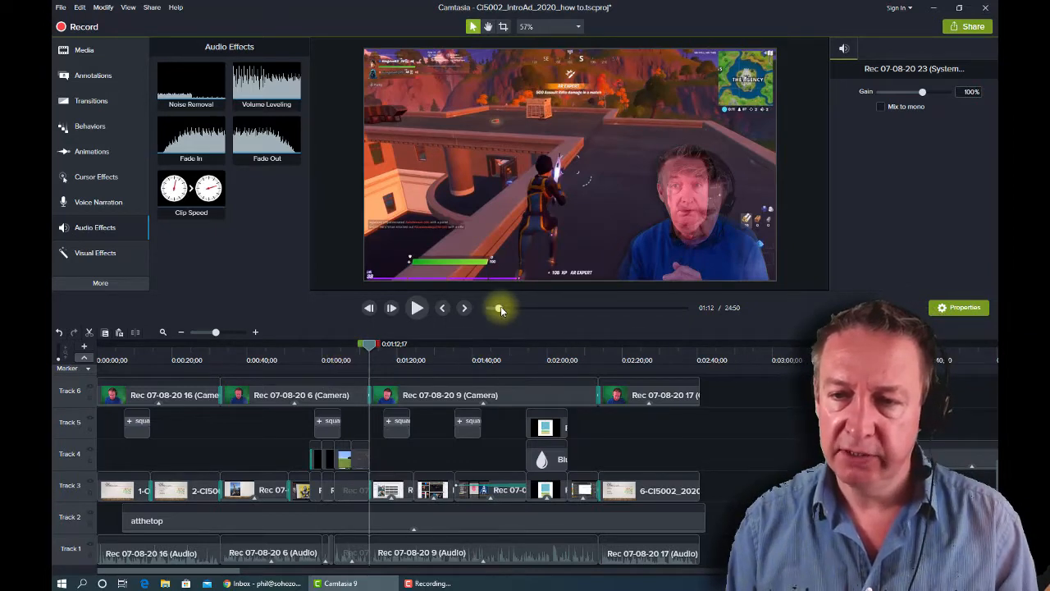
Go to the example clips near the end of the timeline and play the first group from about 24:40 to 24:43.
left_click_drag(499, 309, 687, 308)
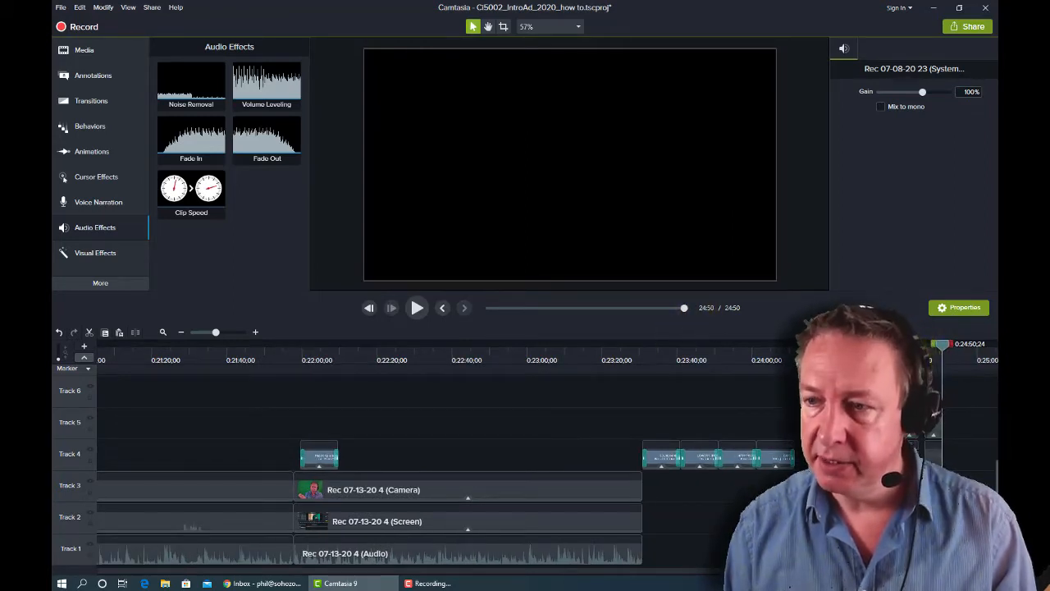
left_click(683, 307)
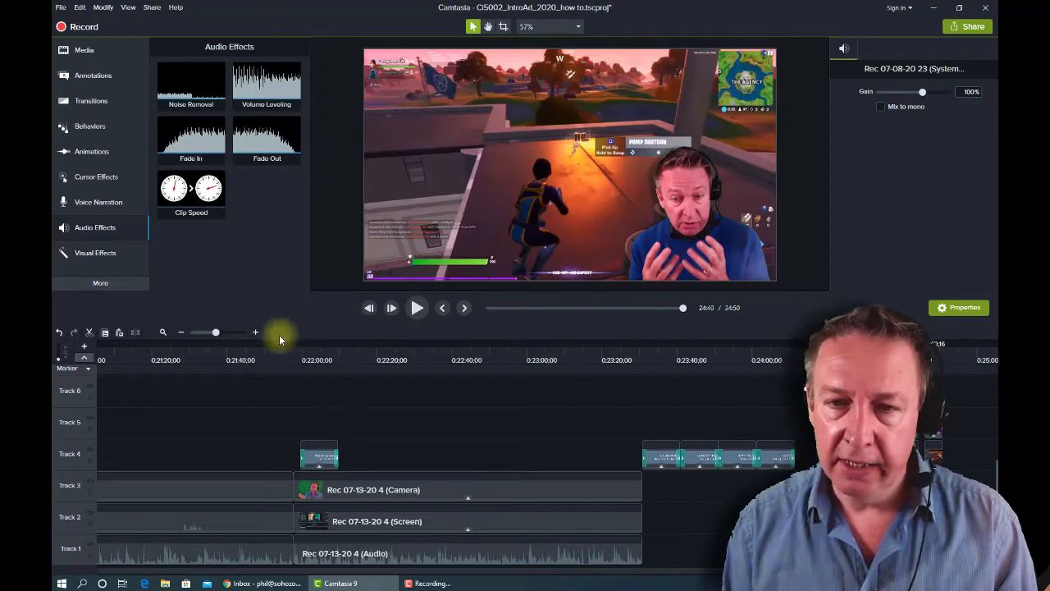
left_click_drag(216, 333, 211, 330)
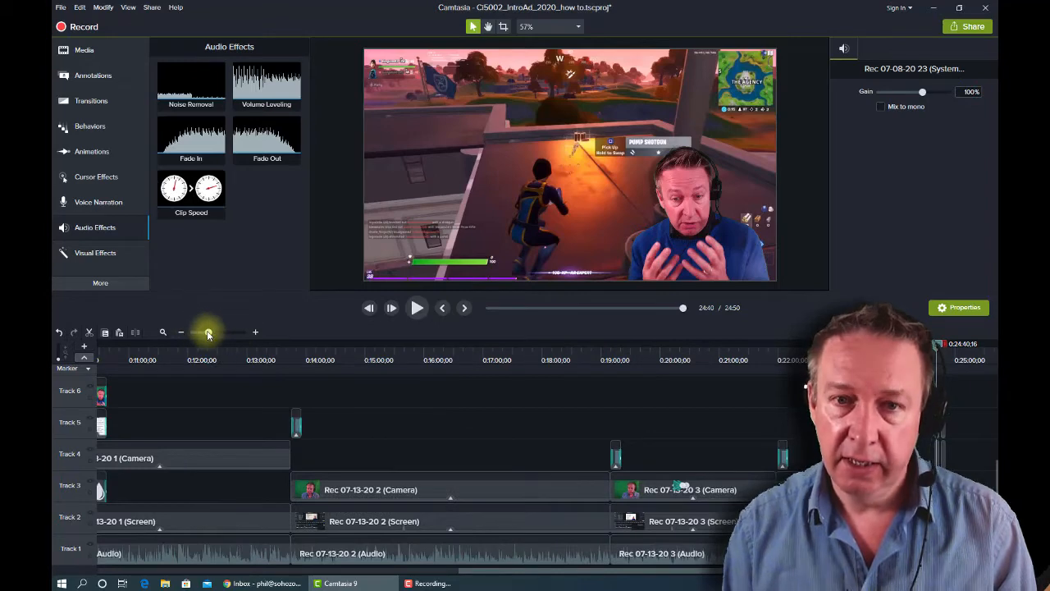
left_click_drag(205, 335, 237, 334)
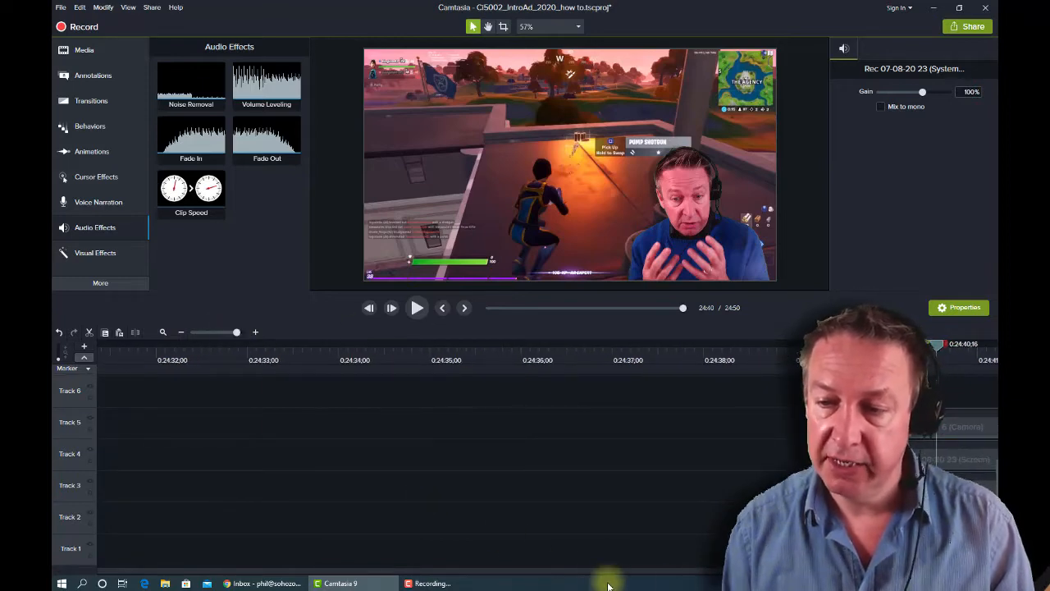
left_click_drag(976, 570, 981, 570)
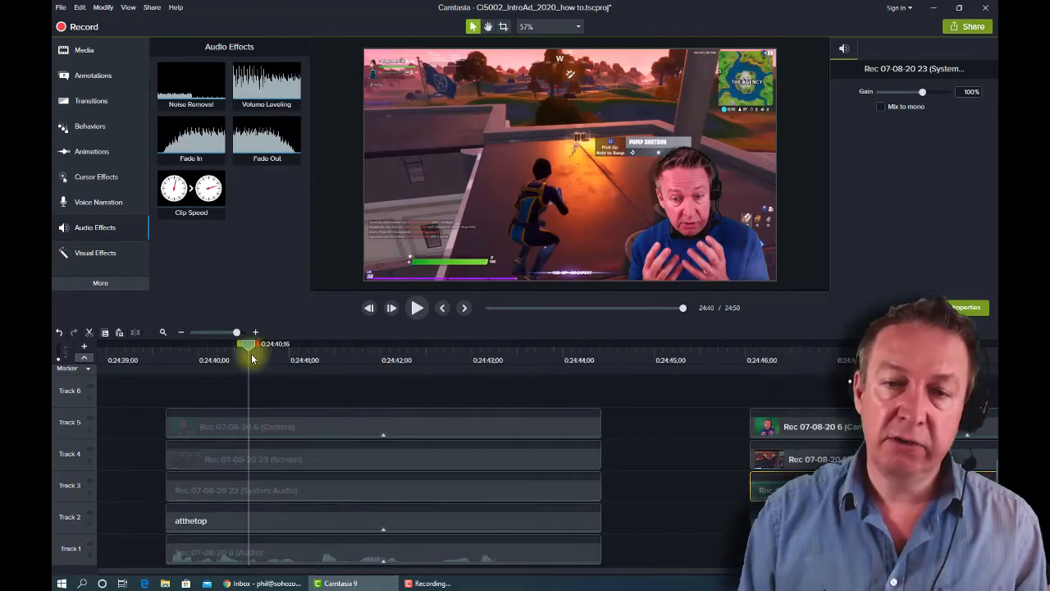
left_click(282, 346)
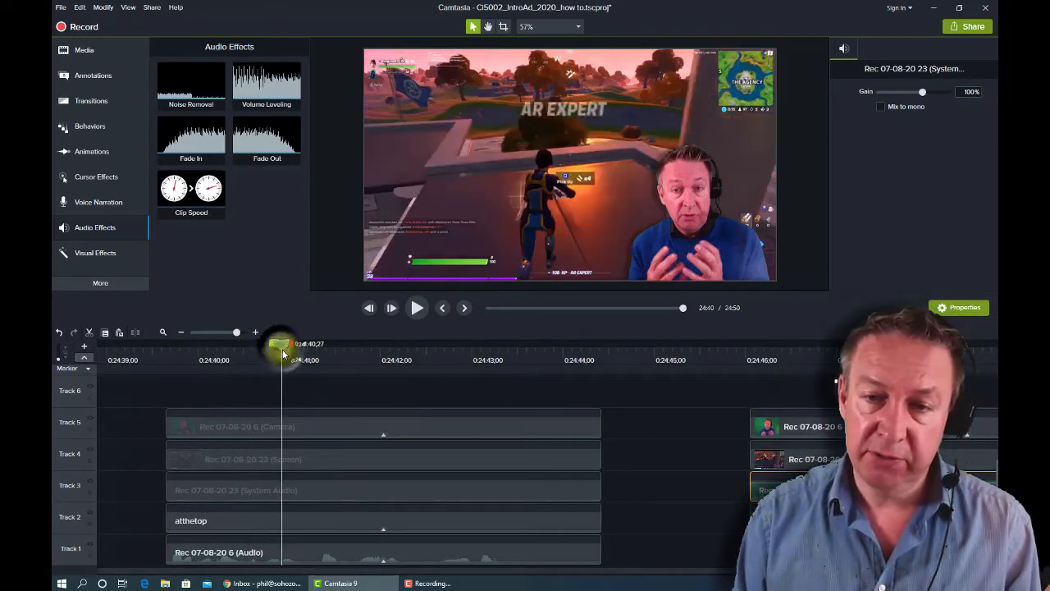
key("space")
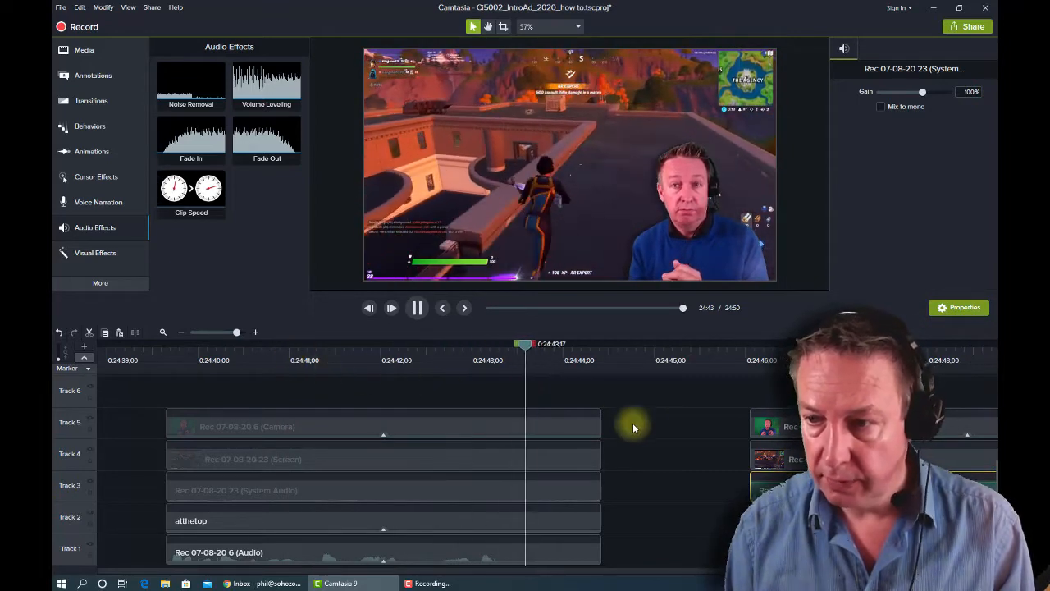
key("space")
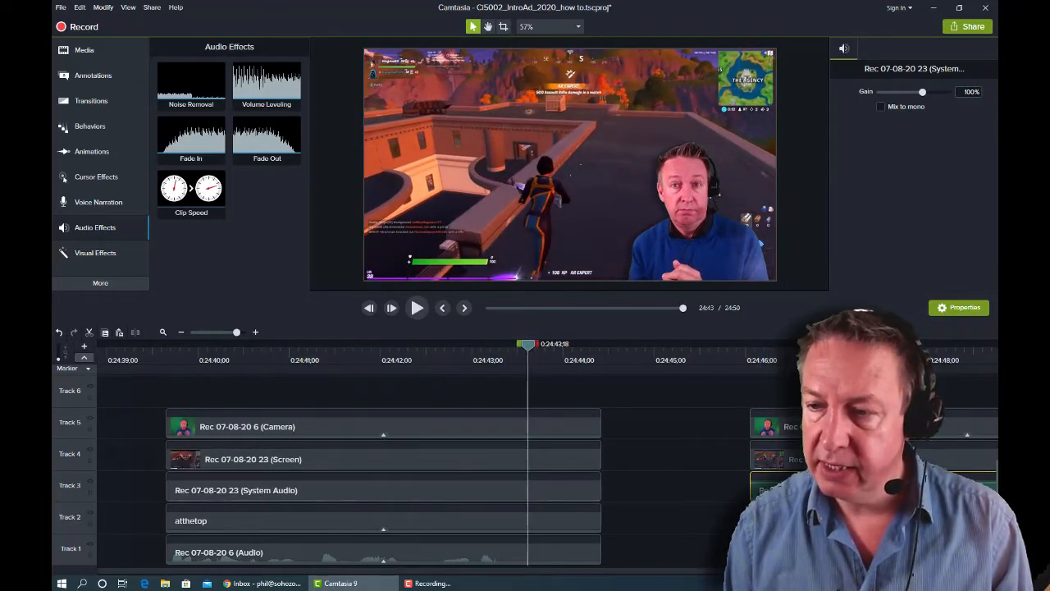
Play the second group of example clips from about 24:46 to 24:49.
left_click(766, 359)
key("space")
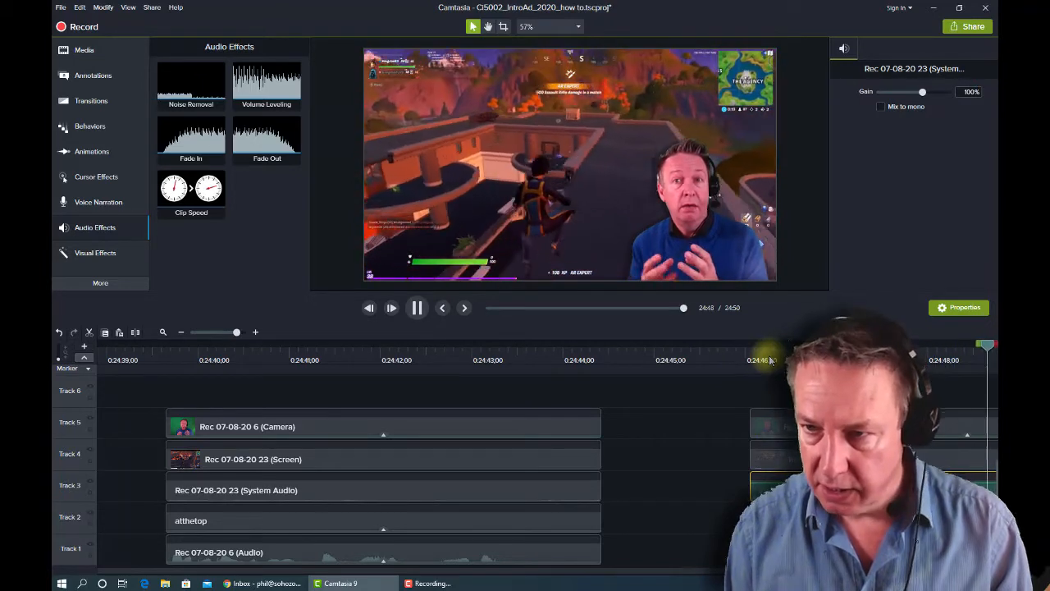
key("space")
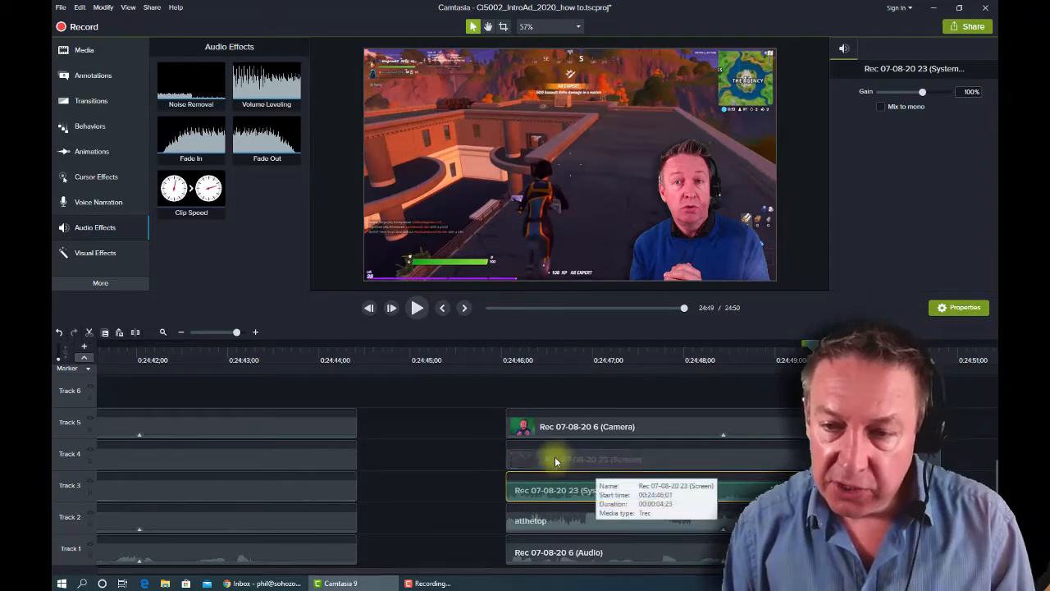
Lower the audio level of the Rec 07-08-20 23 (System Audio) clip on Track 3, and play the result from about 24:47.
left_click(525, 426)
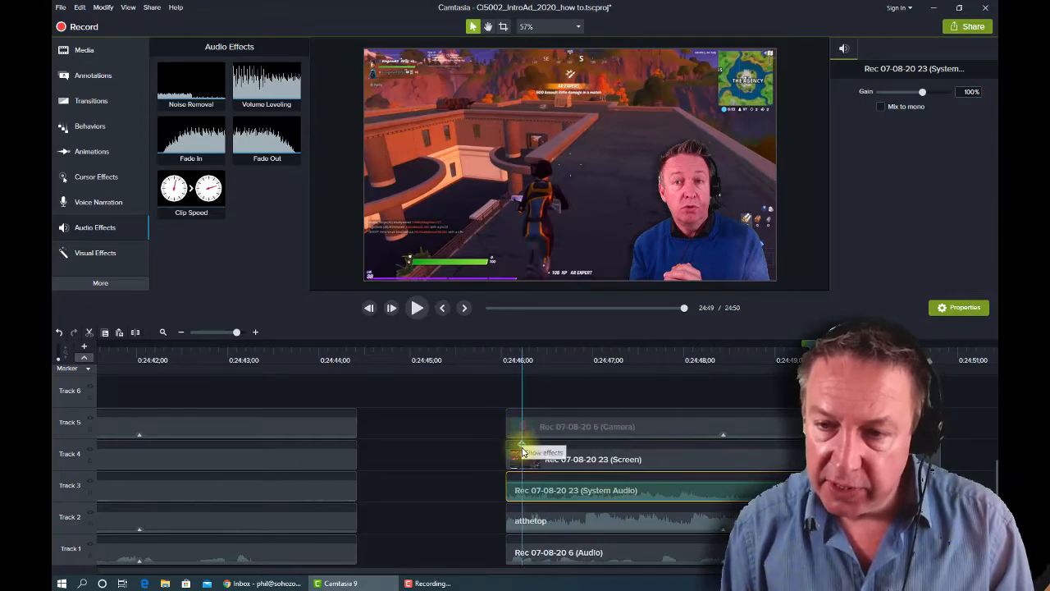
left_click(654, 446)
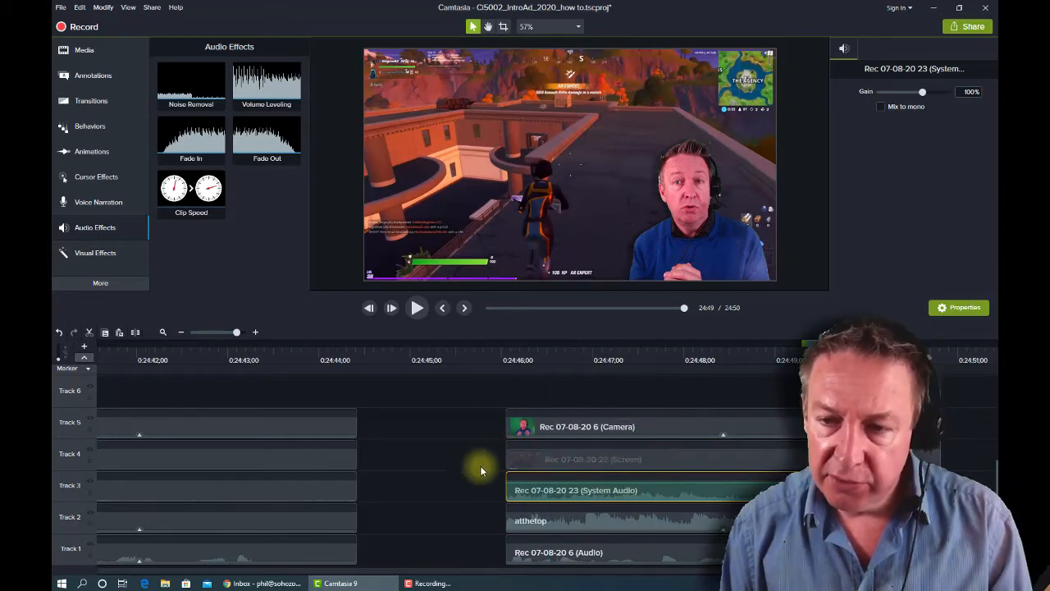
left_click(572, 490)
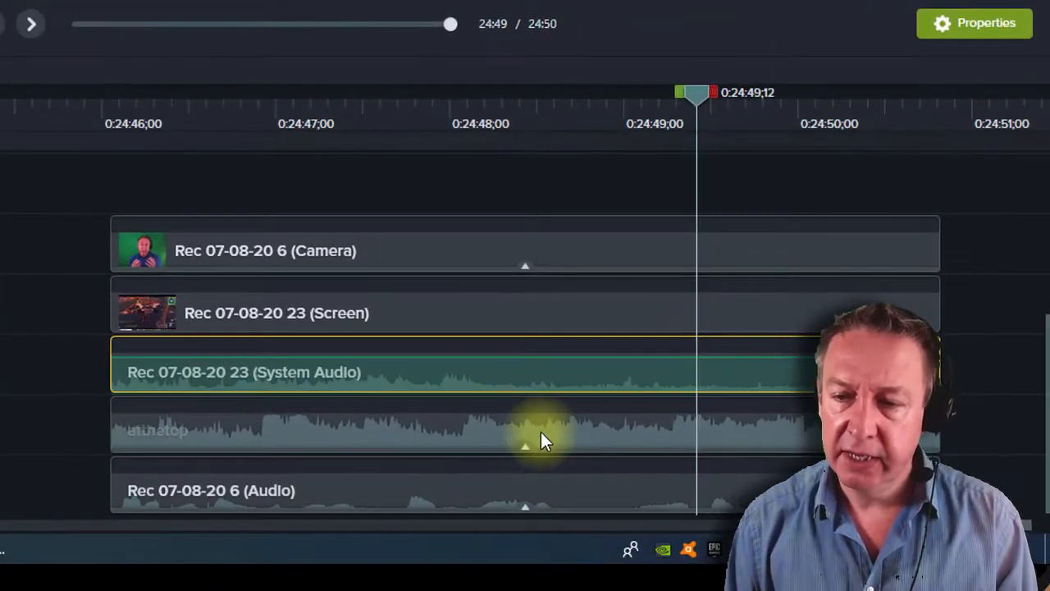
mouse_move(402, 382)
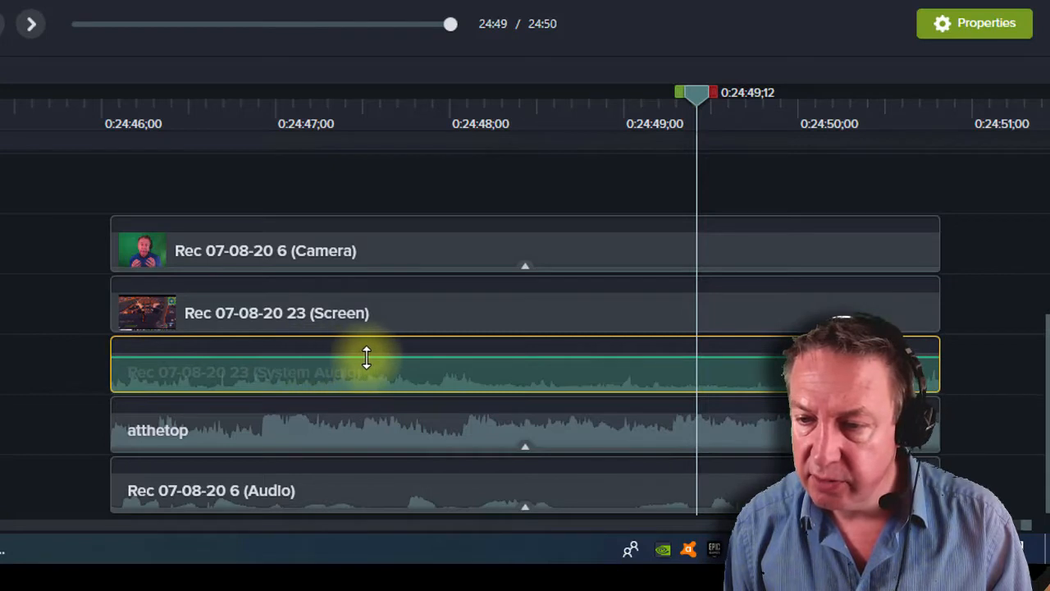
left_click_drag(508, 361, 508, 372)
mouse_move(507, 383)
left_mouse_down()
mouse_move(507, 351)
mouse_move(506, 365)
left_mouse_up()
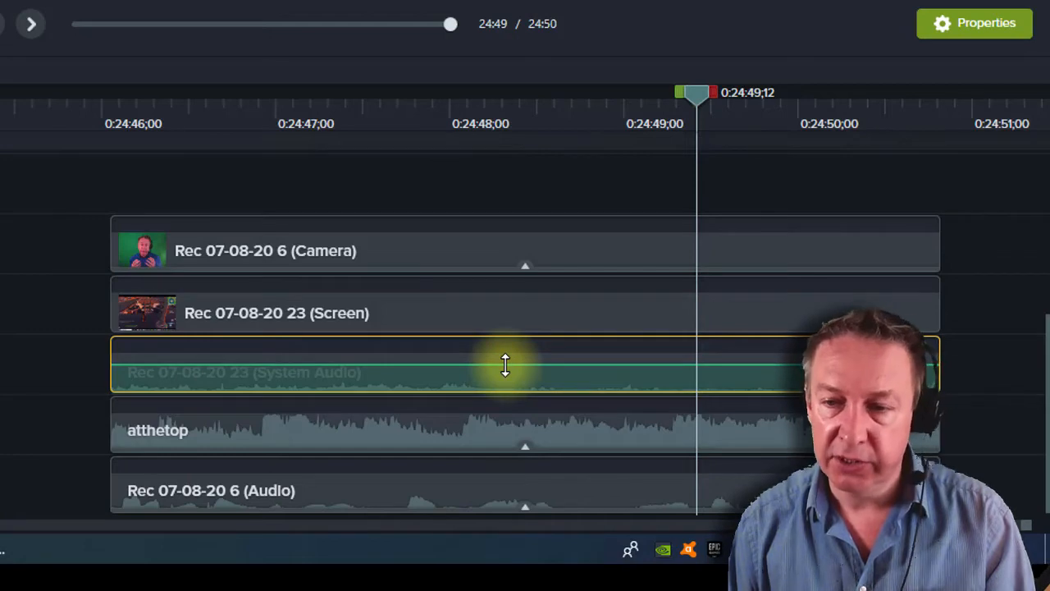
left_click_drag(506, 365, 505, 374)
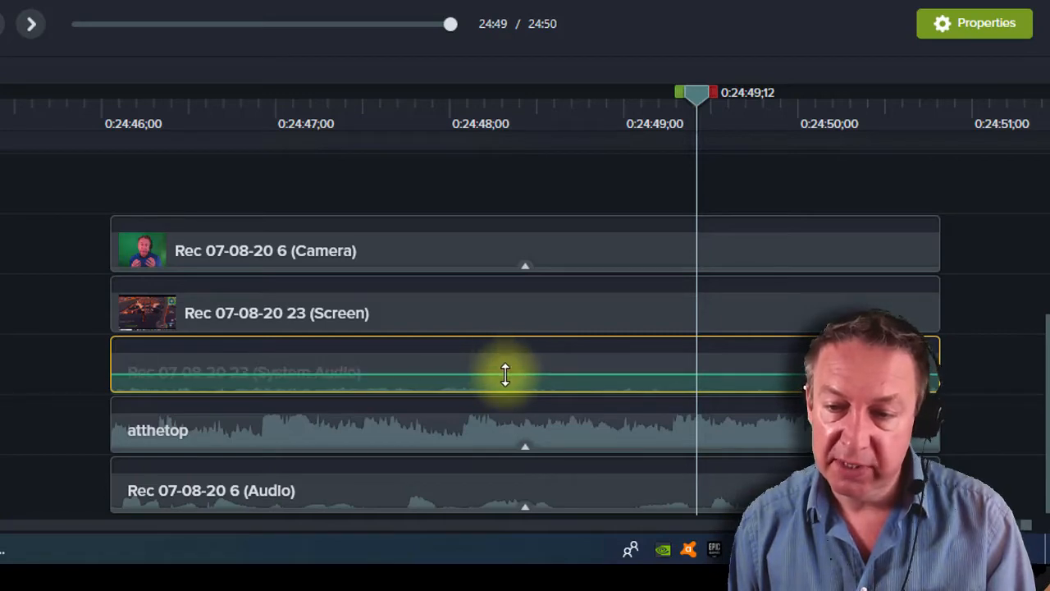
left_click(268, 106)
key("space")
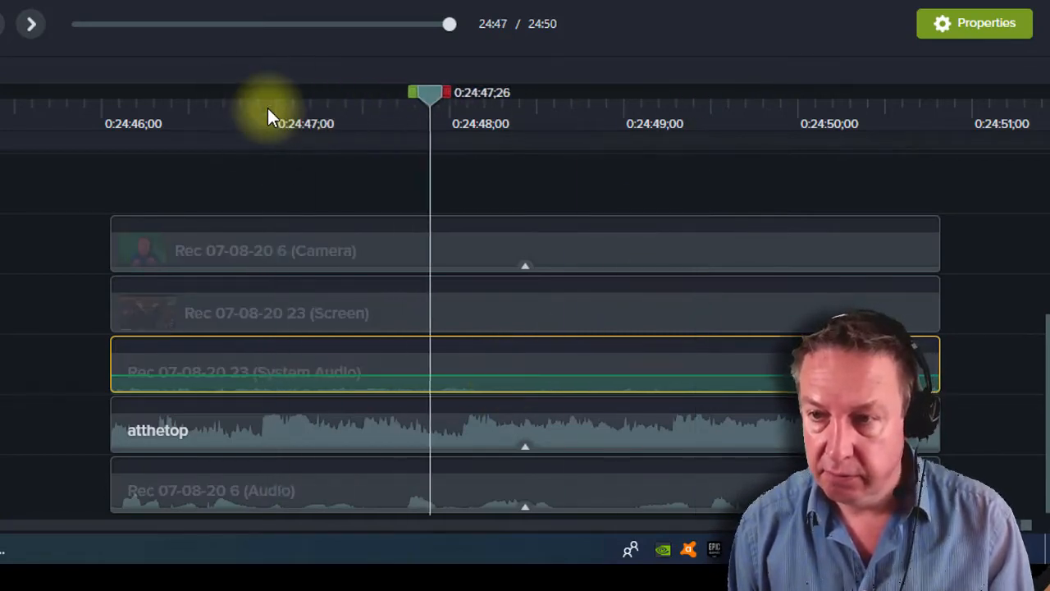
key("space")
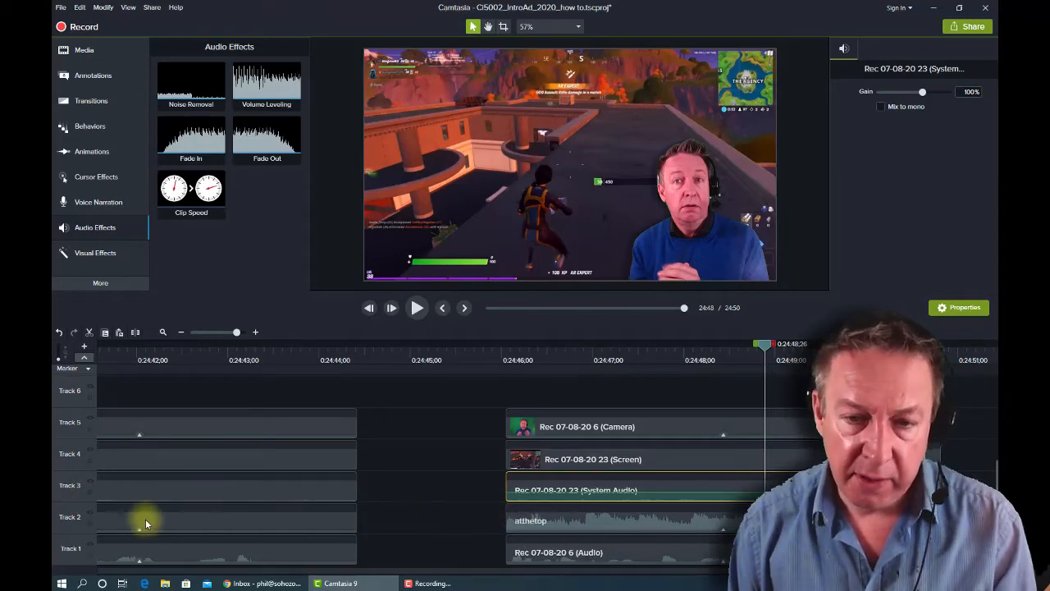
Disable Track 2 with the atthetop music and play the second clip group from about 24:46 to 24:48.
left_click(90, 515)
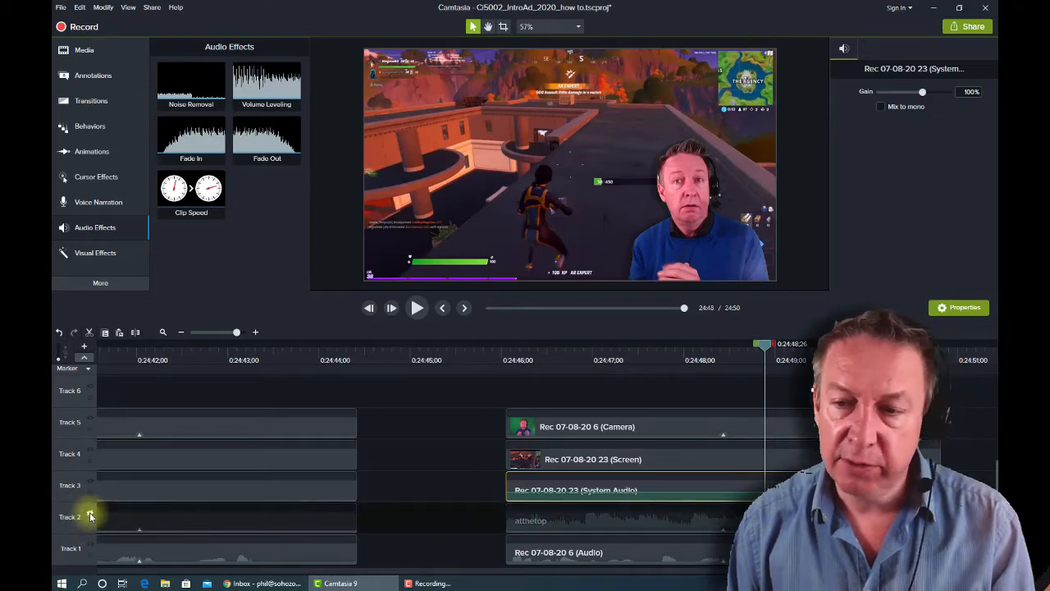
left_click(534, 361)
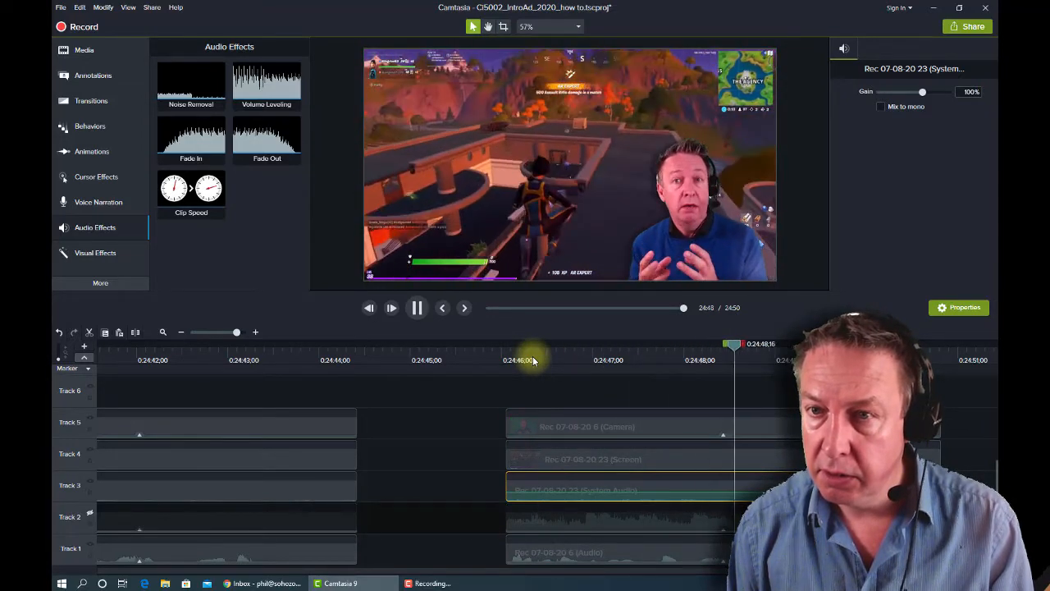
key("space")
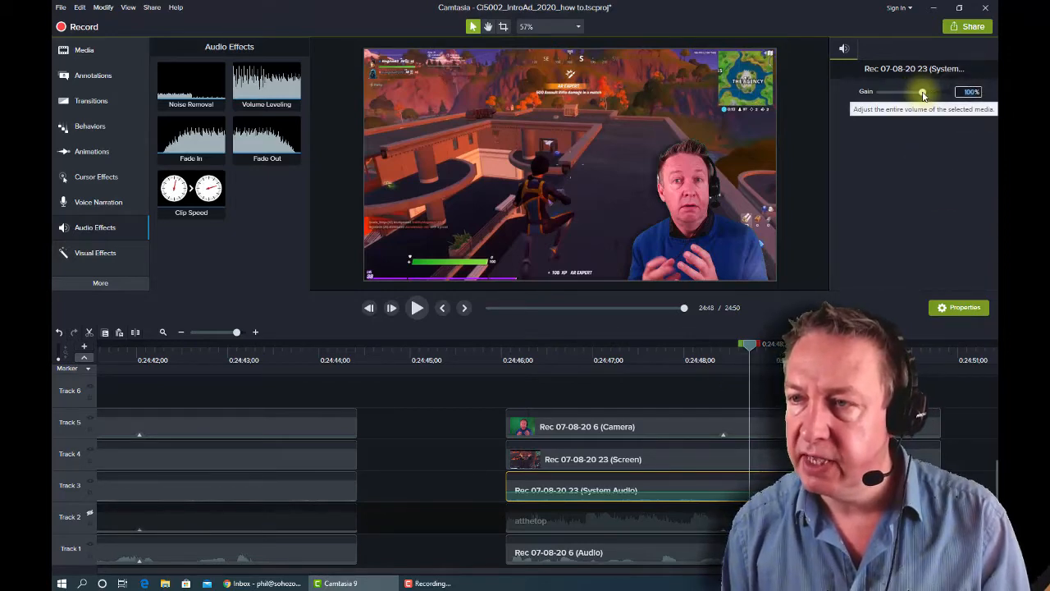
Set the gain of the Rec 07-08-20 23 (System Audio) clip to 49% and play the group from about 24:46 to 24:48.
left_click_drag(923, 95, 916, 96)
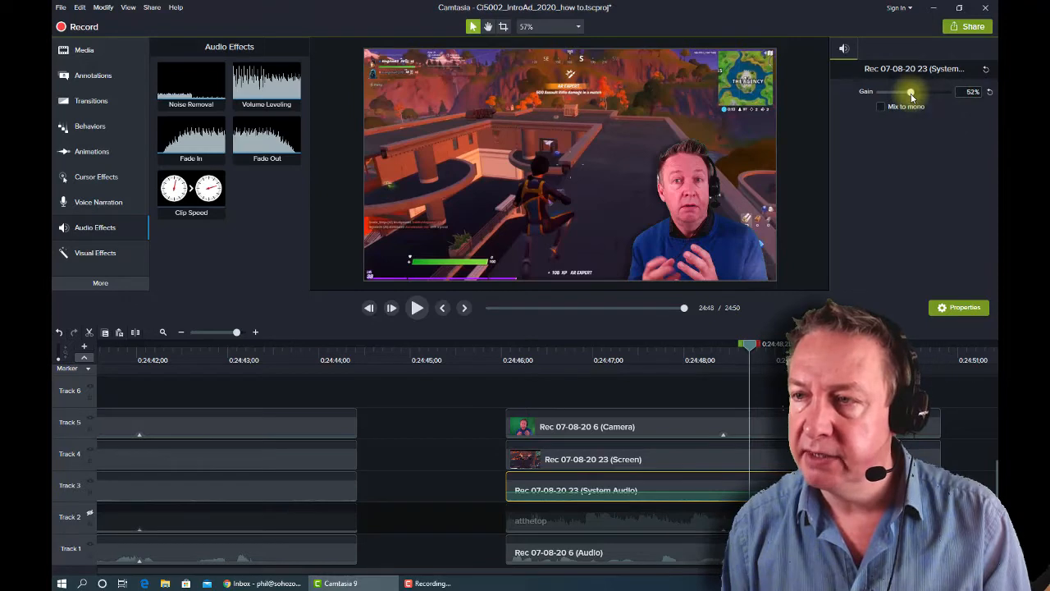
left_click(523, 359)
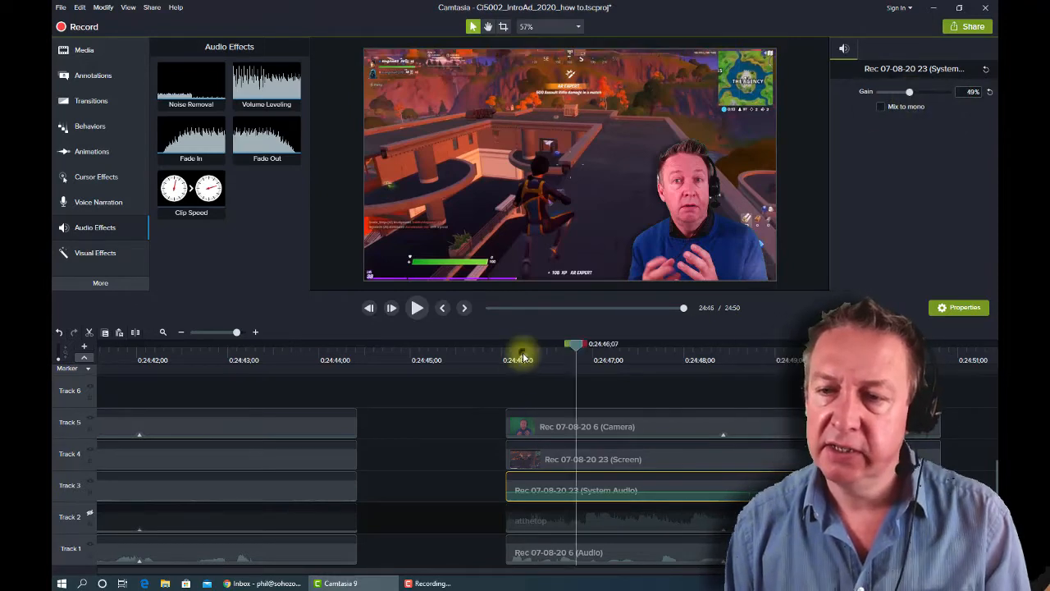
key("space")
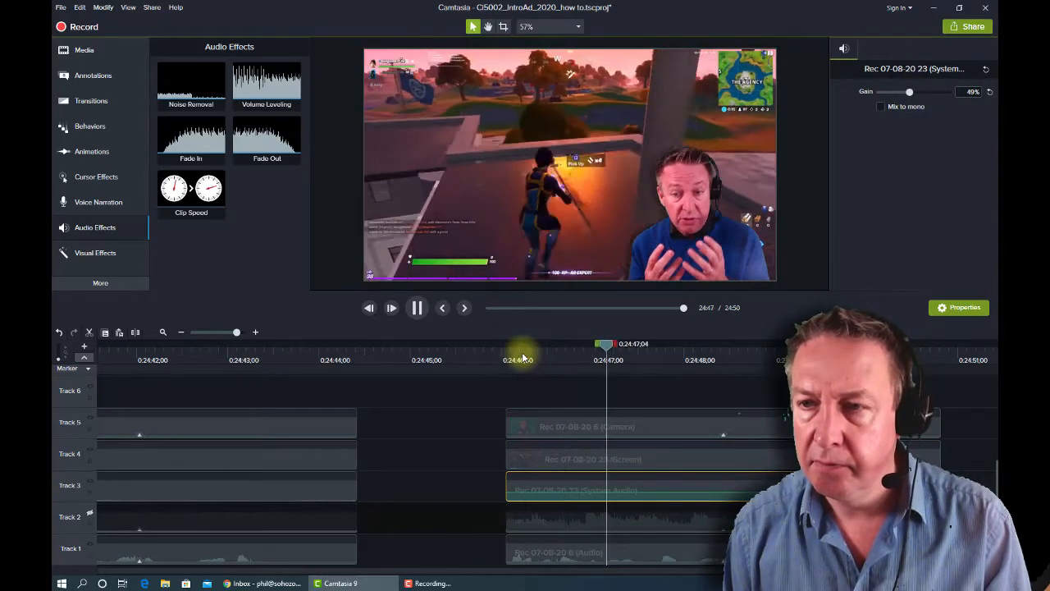
key("space")
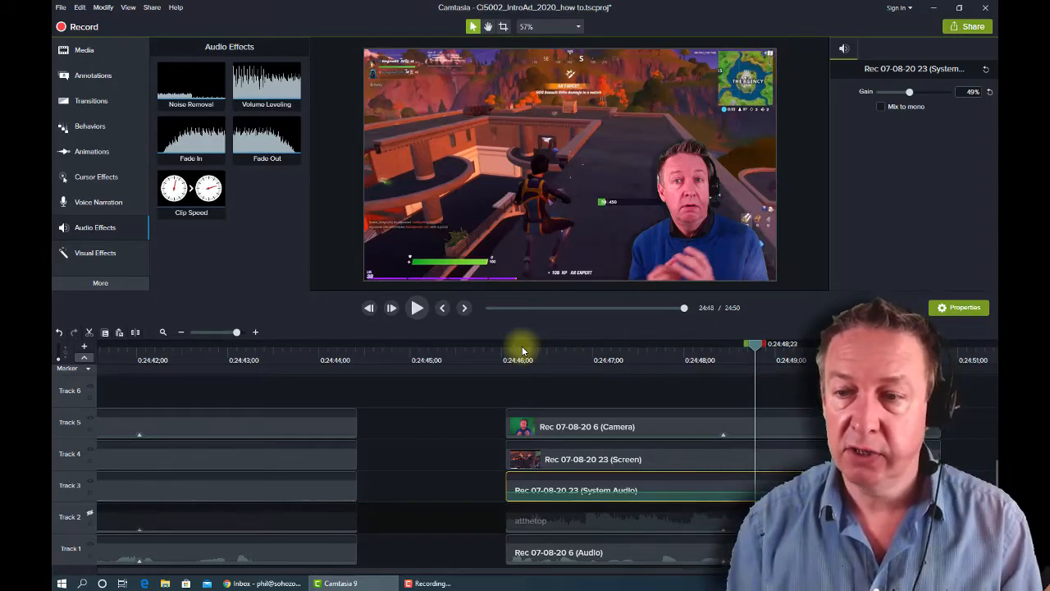
Disable Track 3, enable Track 2 again, and play the second clip group from about 24:46 to 24:49.
left_click(90, 484)
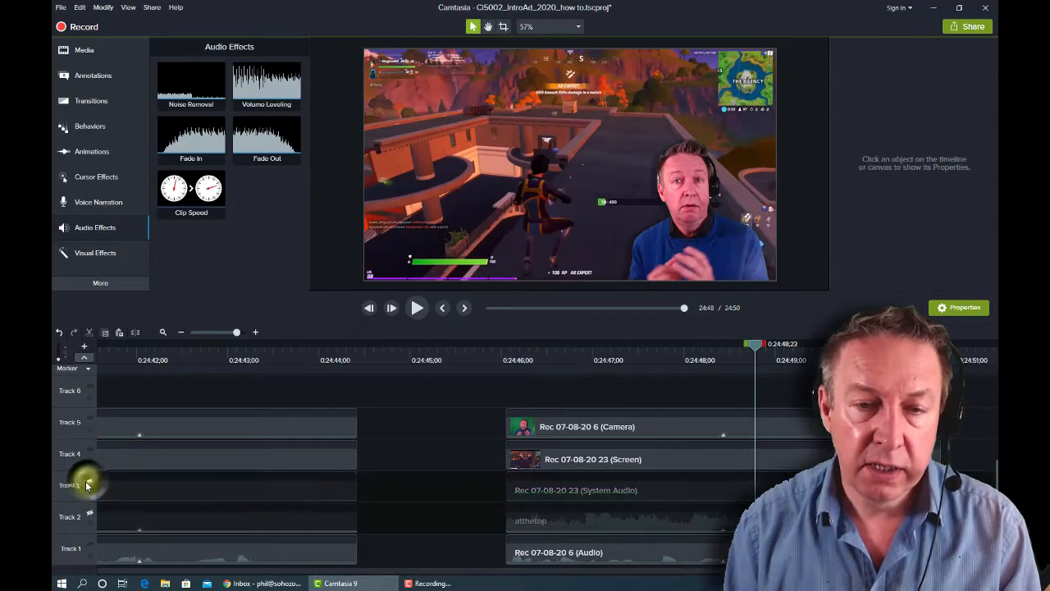
left_click(90, 517)
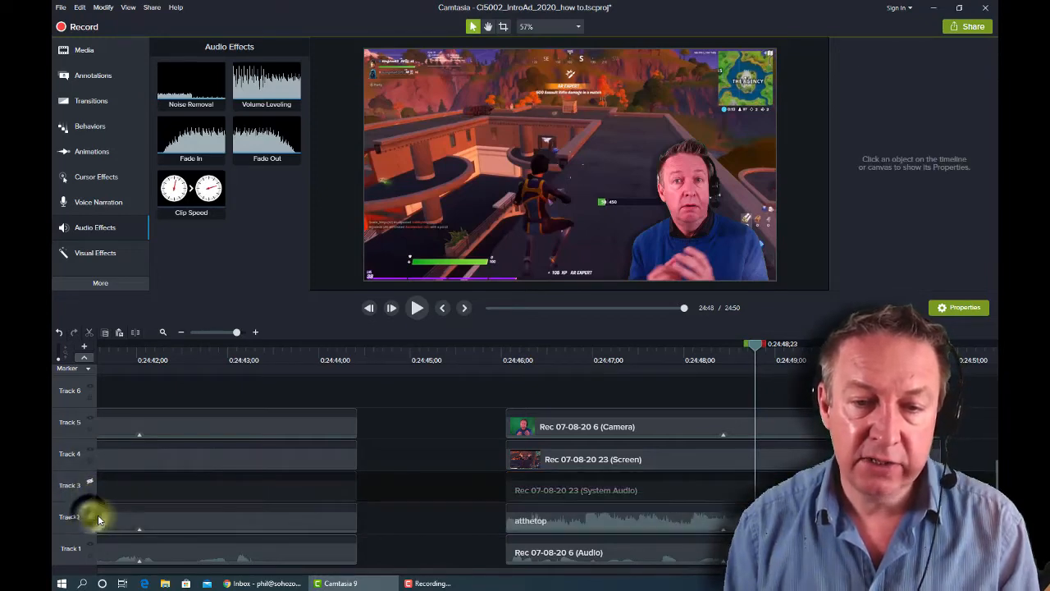
left_click(511, 361)
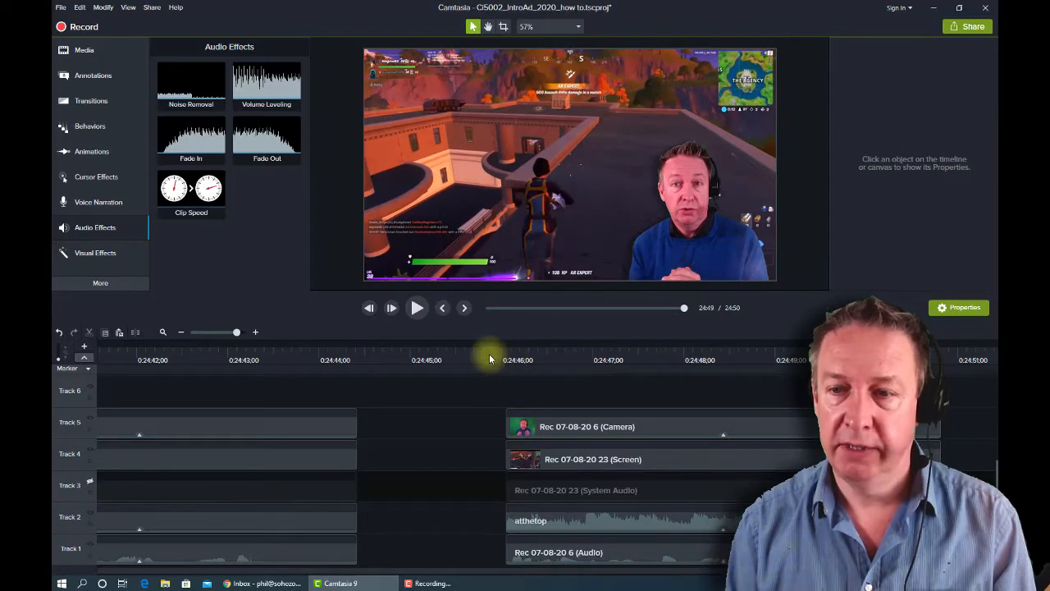
Lower the audio level of the atthetop clip in the second group on Track 2, and play from about 24:46 to 24:48.
left_click(566, 521)
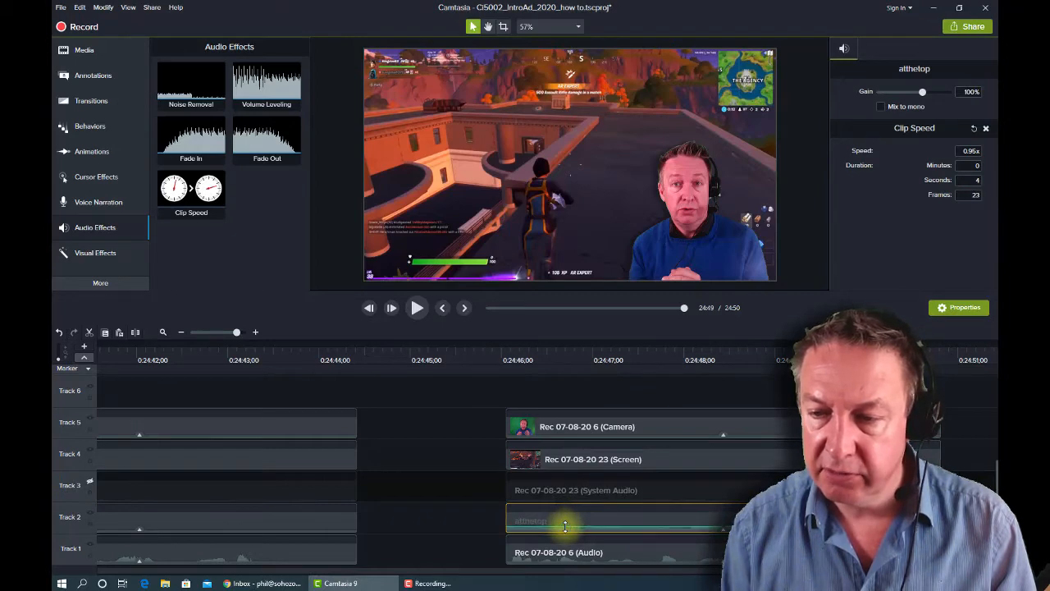
left_click(517, 359)
key("space")
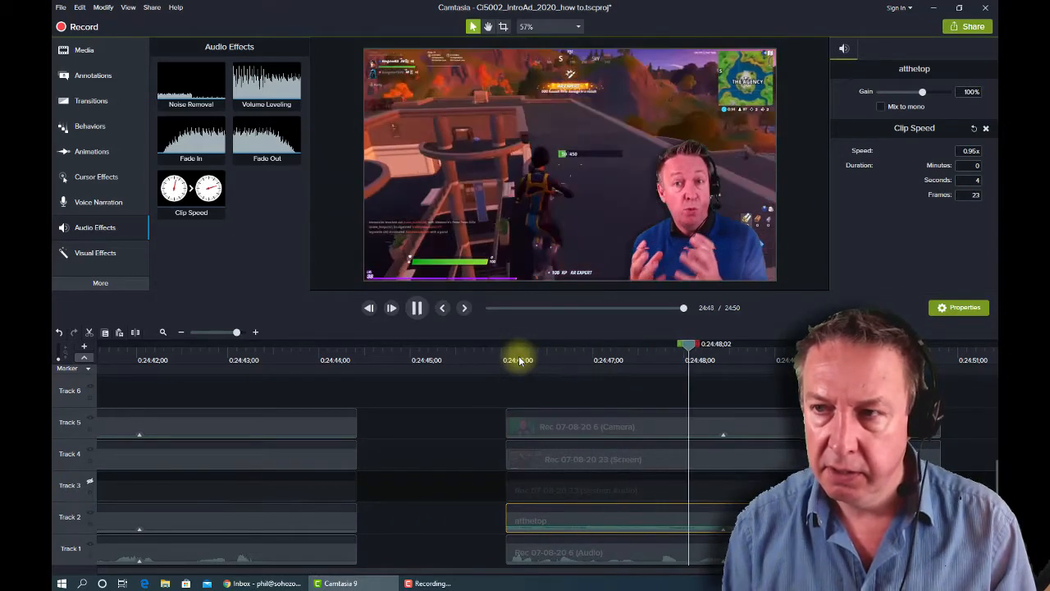
key("space")
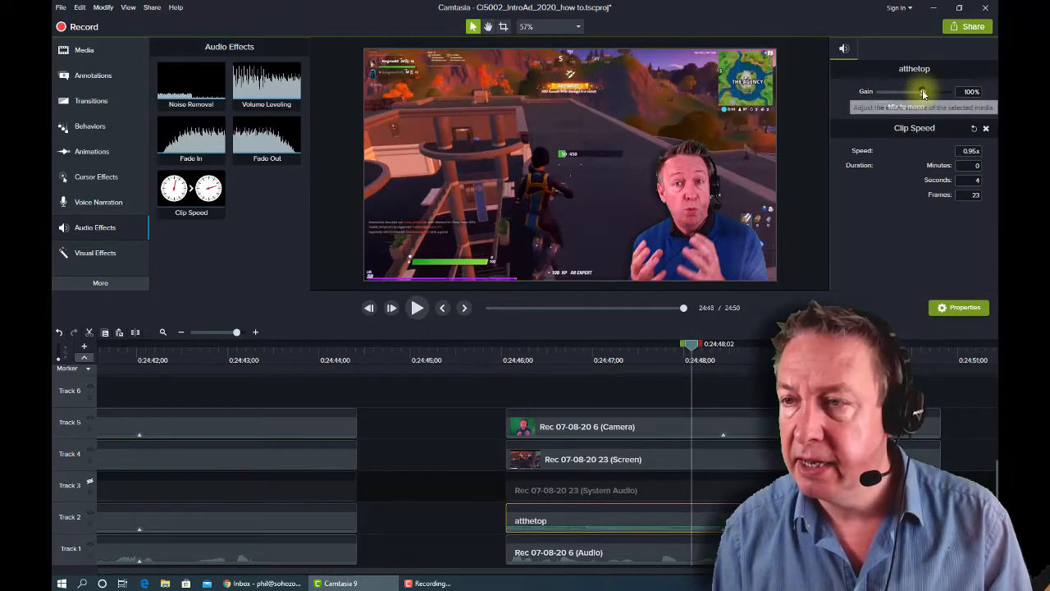
Set the gain of the atthetop music clip on Track 2 to 33% and play the second clip group from about 24:46.
left_click_drag(923, 94, 905, 93)
left_click_drag(696, 345, 549, 353)
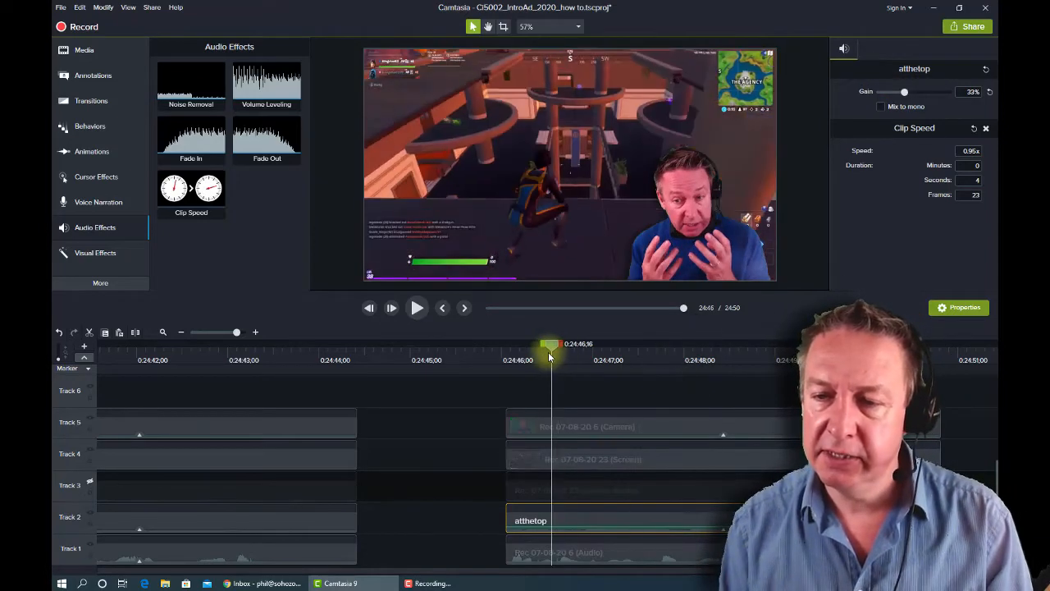
key("space")
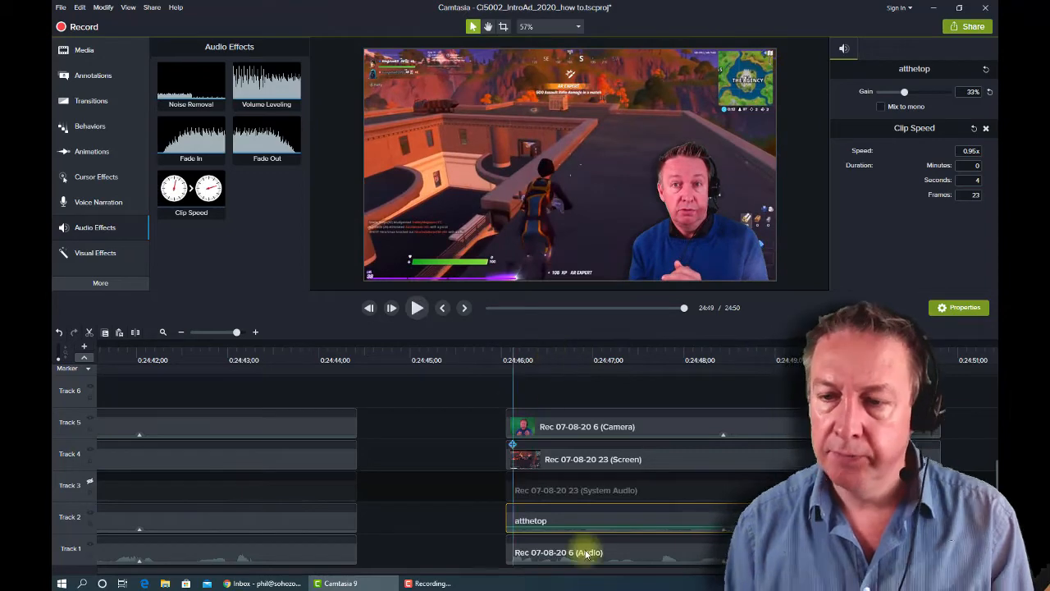
Try to lower the audio level of the Rec 07-08-20 6 (Audio) voice clip, and play the group from about 24:46 to 24:49.
left_click(646, 558)
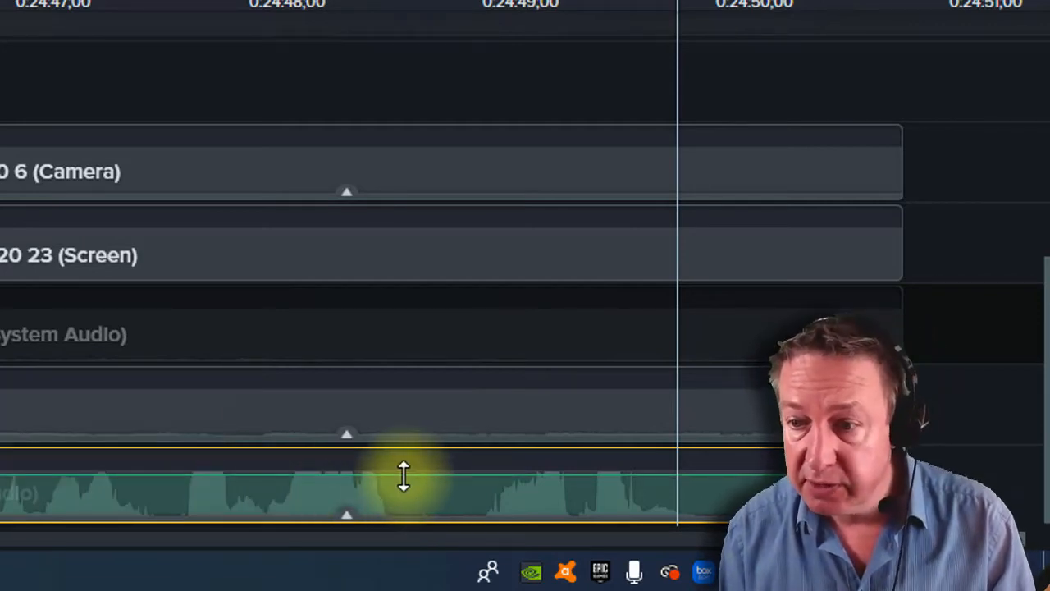
left_click_drag(404, 476, 402, 485)
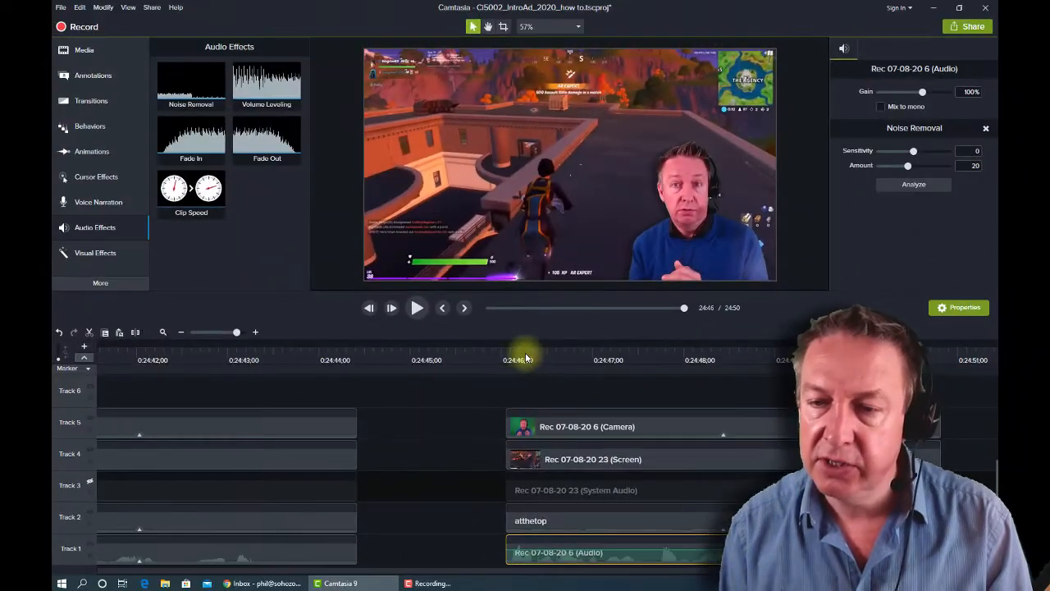
left_click(525, 357)
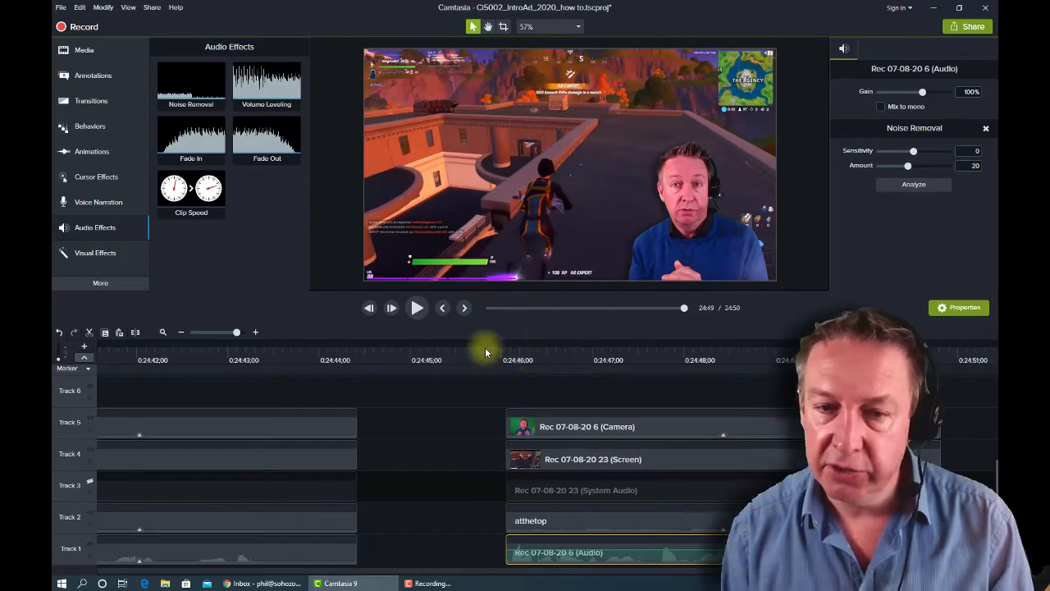
Enable Track 3 with the system audio again and play the full mix from about 24:46 to 24:50.
left_click(90, 484)
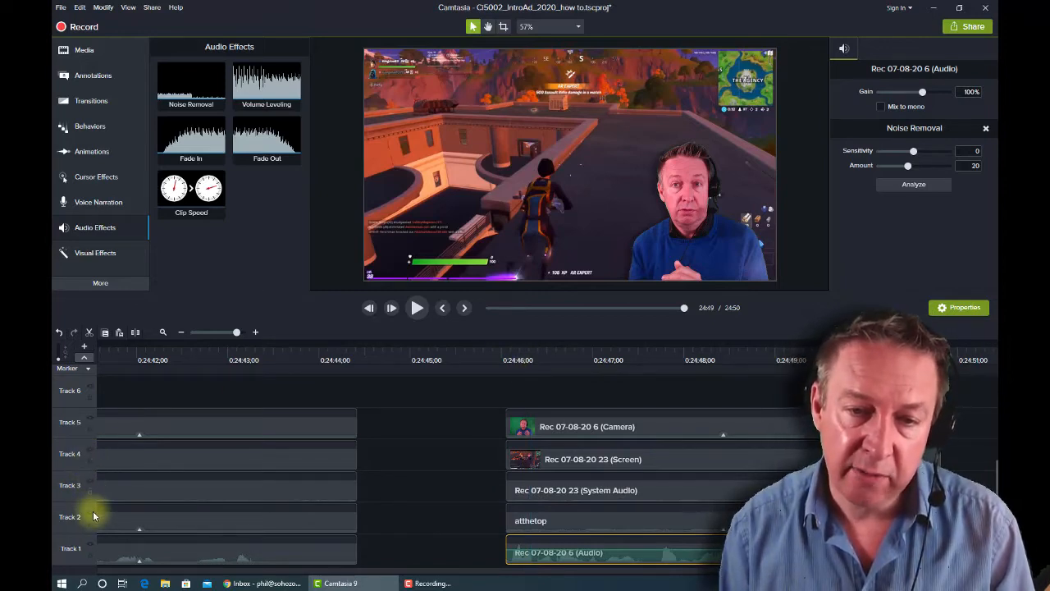
left_click(513, 375)
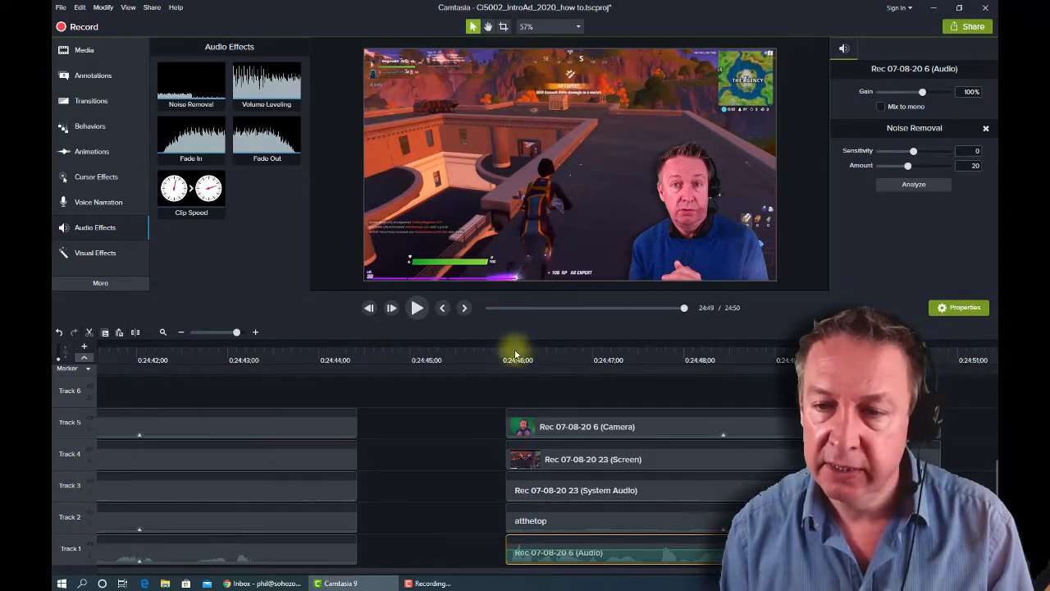
left_click(508, 358)
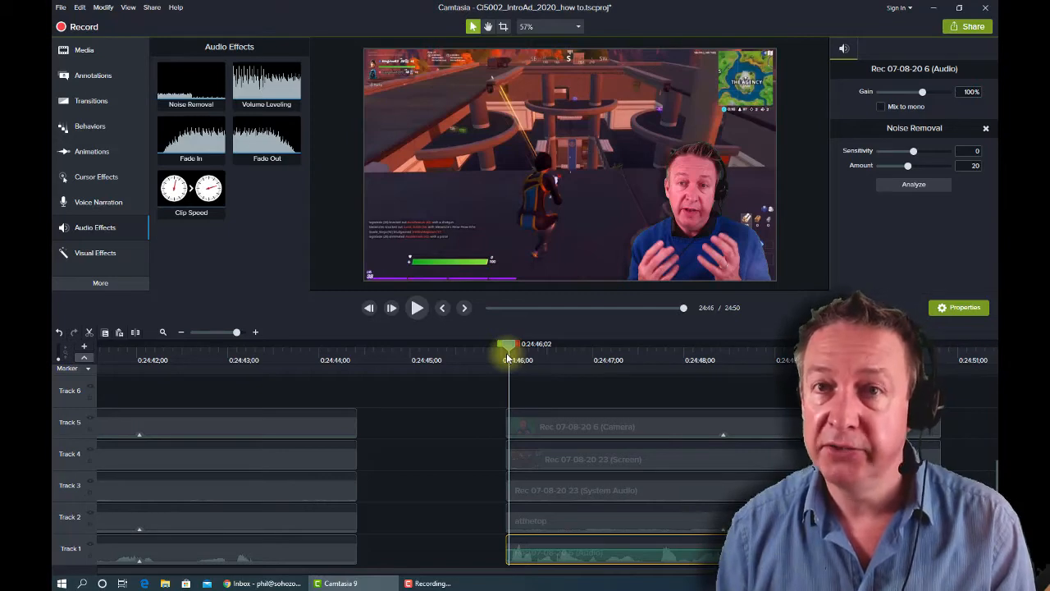
key("space")
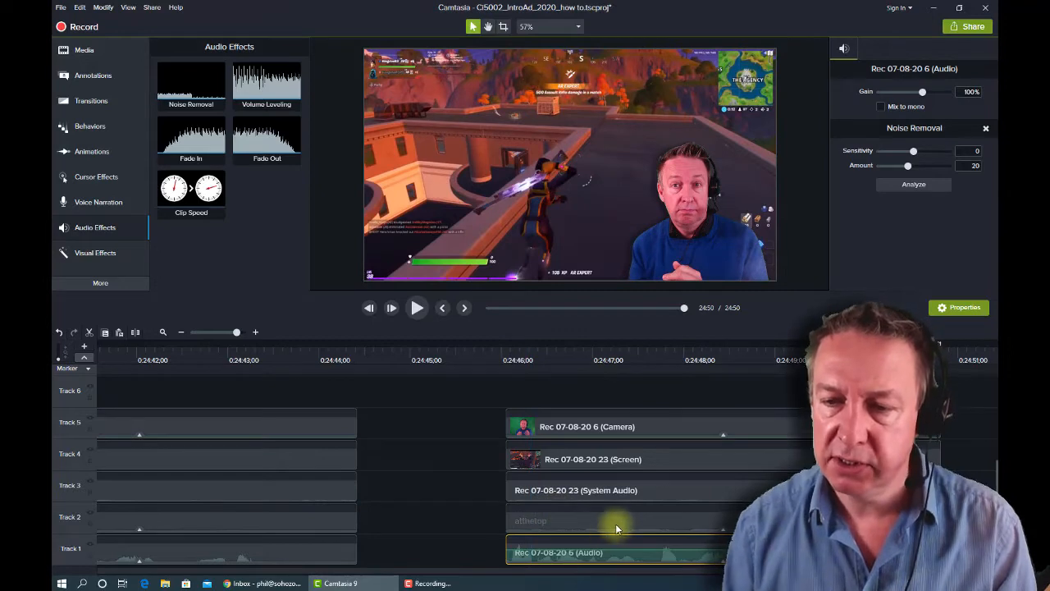
Set the gain of the Rec 07-08-20 23 (System Audio) clip to 80% and play the group up to about 24:50.
left_click(661, 493)
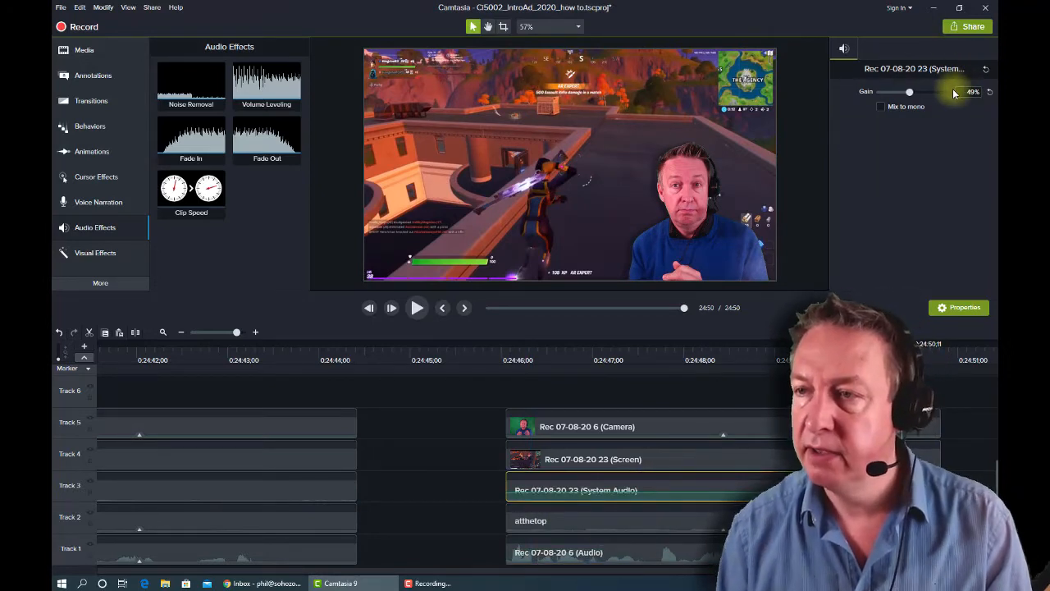
left_click_drag(914, 97, 917, 93)
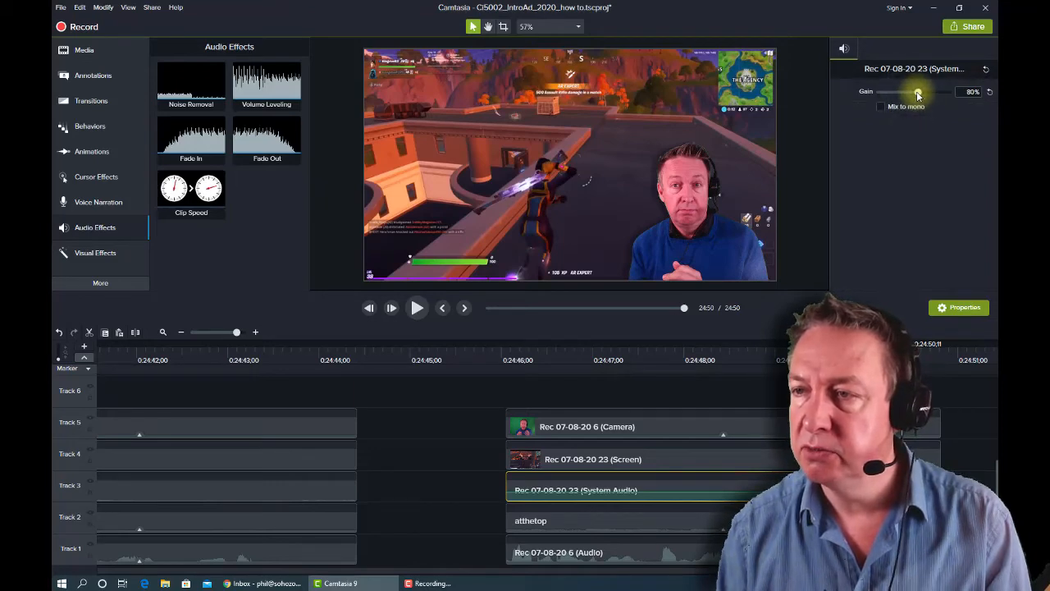
left_click(563, 350)
key("space")
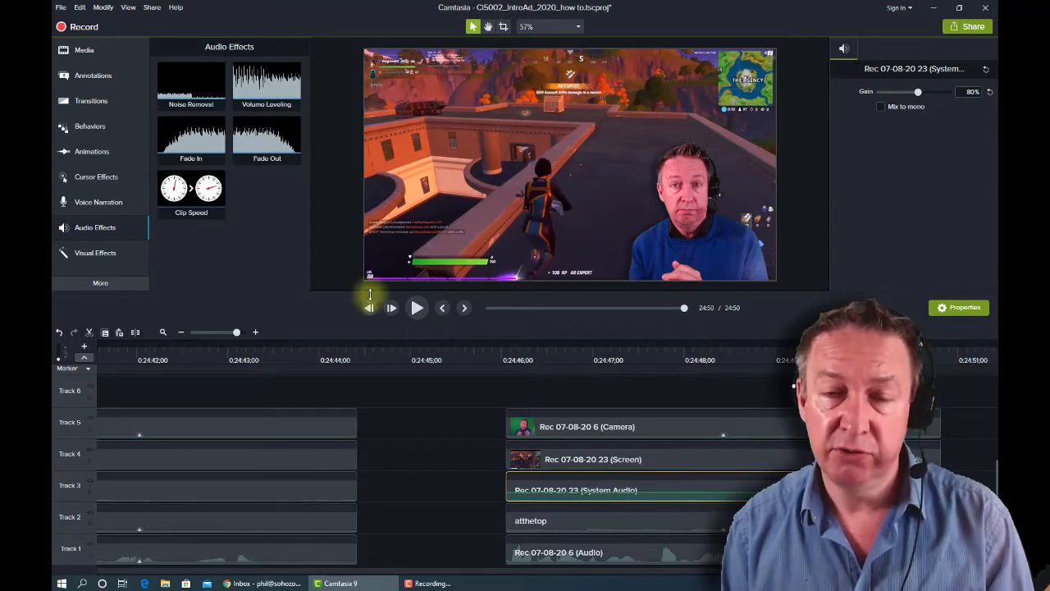
Add a Fade In to the Rec 07-08-20 23 (System Audio) clip and shorten the fade to about half a second.
left_click(96, 230)
left_click(96, 230)
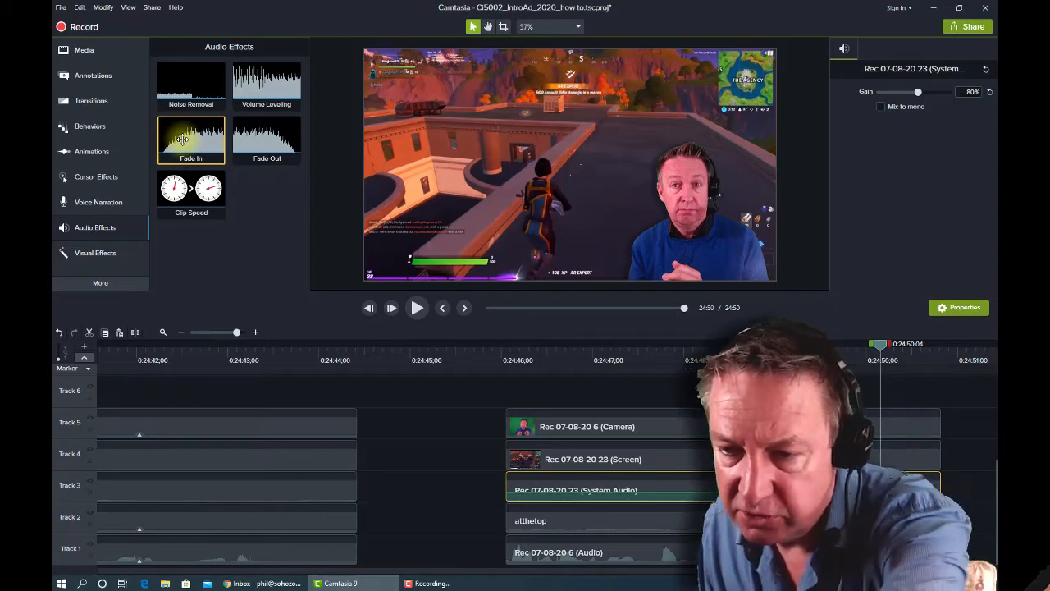
left_click_drag(182, 139, 524, 495)
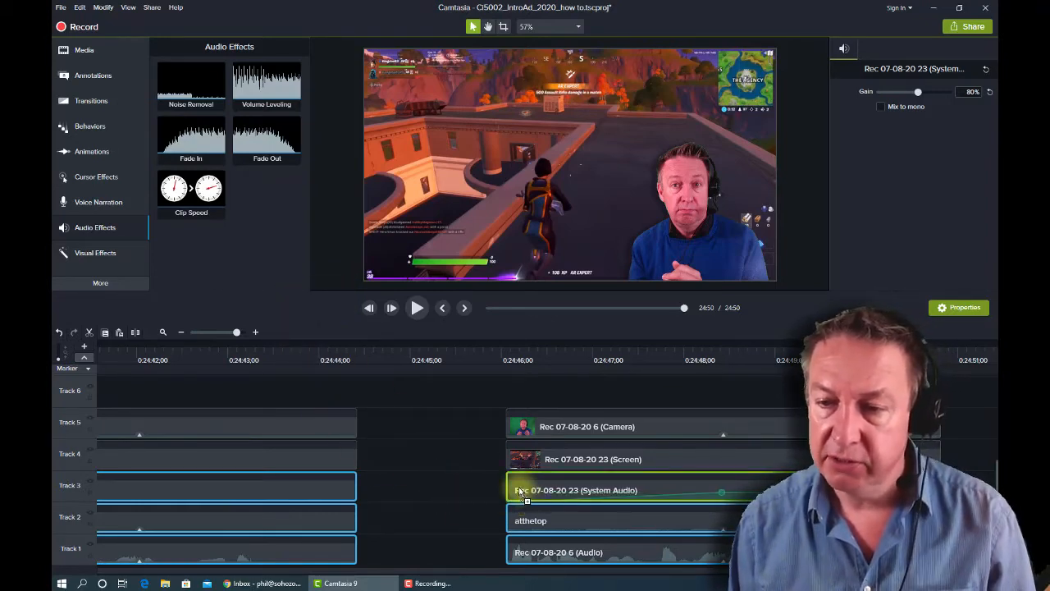
left_click_drag(519, 490, 519, 491)
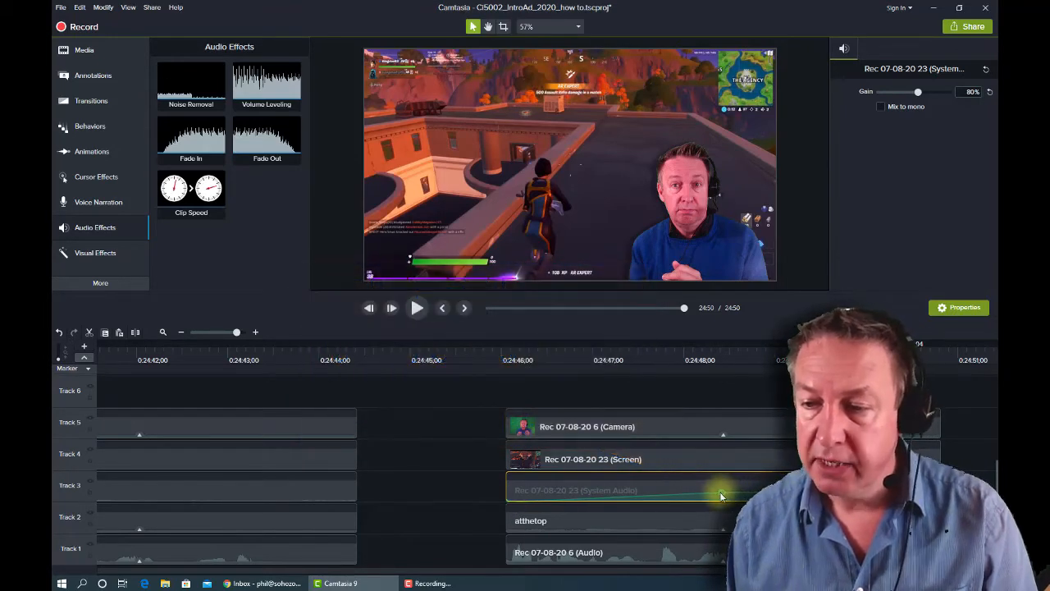
left_click_drag(720, 496, 558, 494)
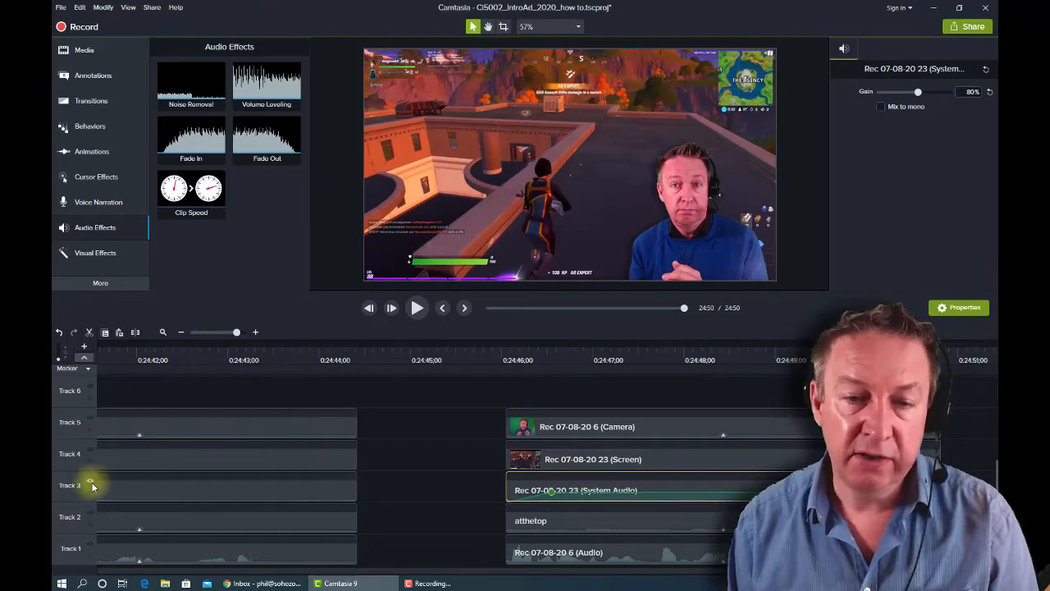
Disable Track 2 and Track 1 to isolate the system audio, and play its fade-in from about 24:46 to 24:48.
left_click(88, 512)
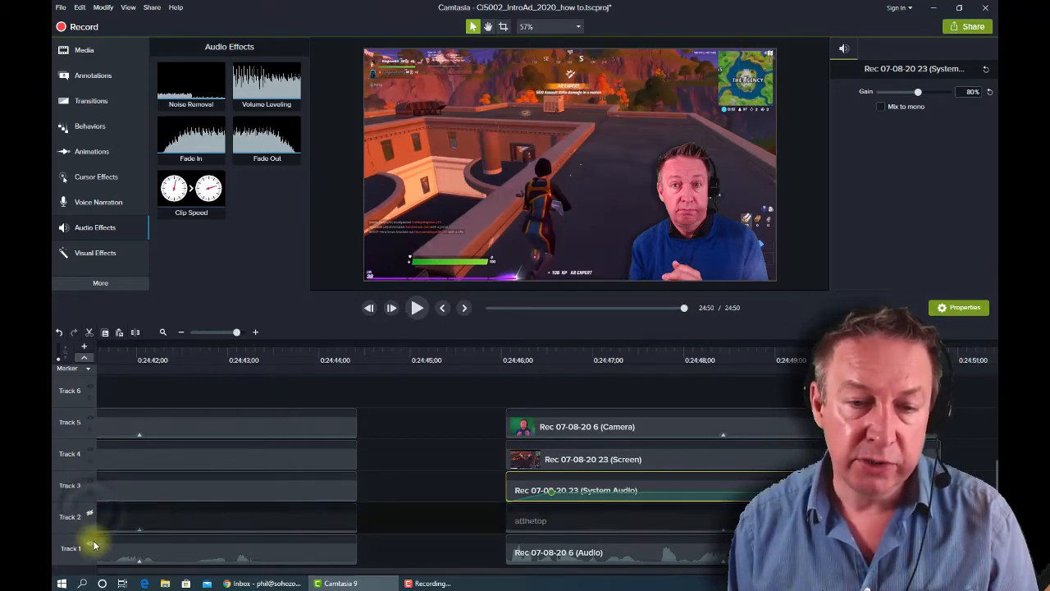
left_click(91, 543)
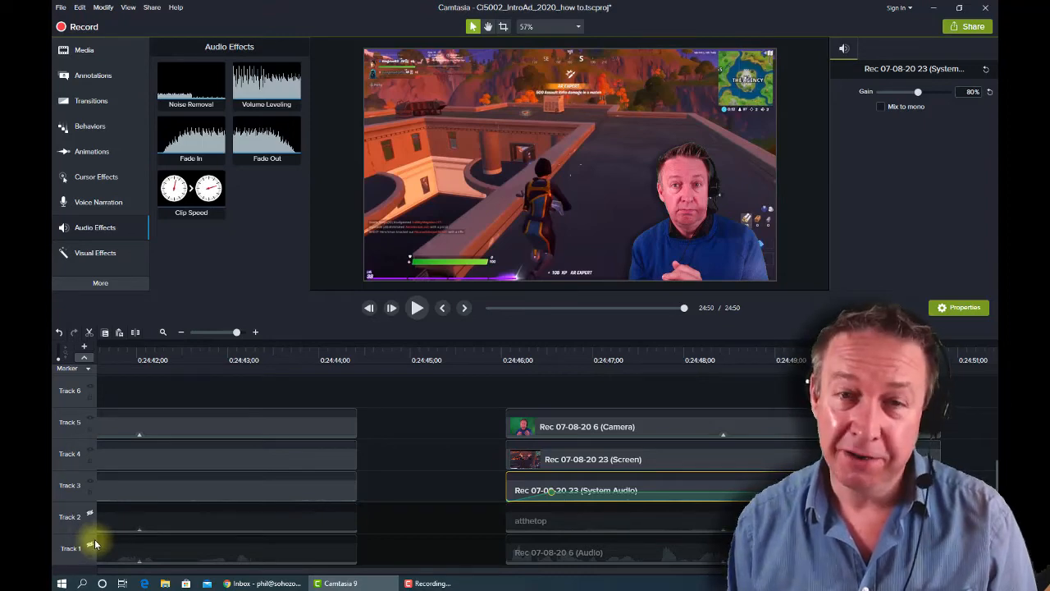
left_click(504, 355)
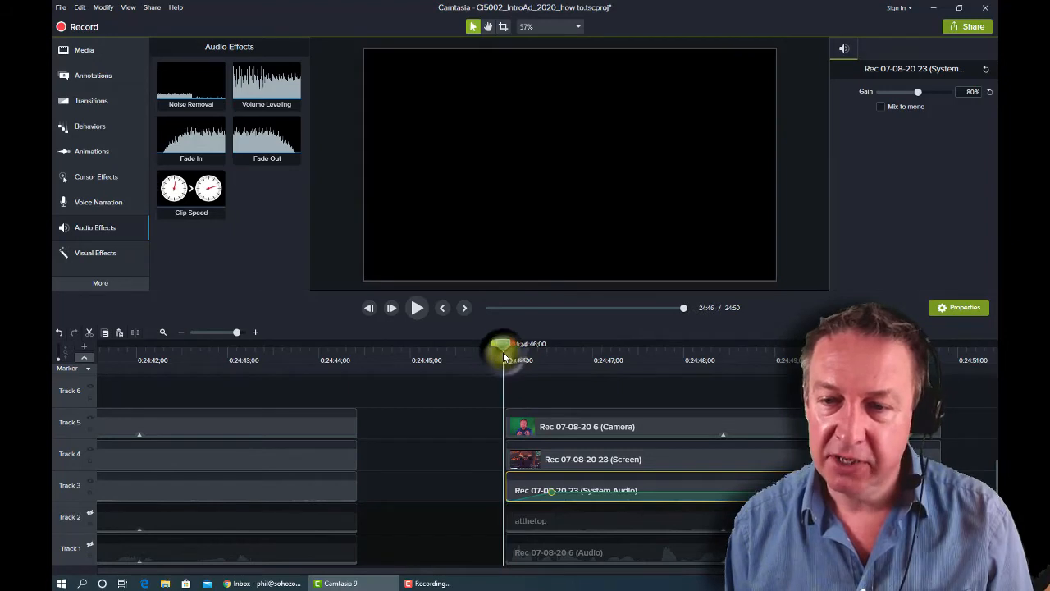
left_click(505, 356)
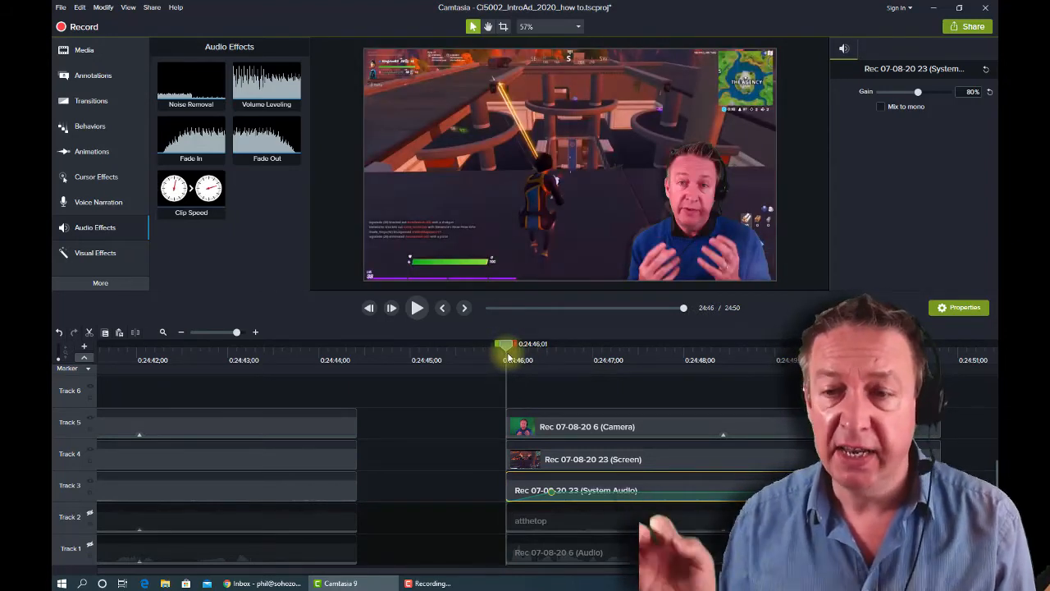
key("space")
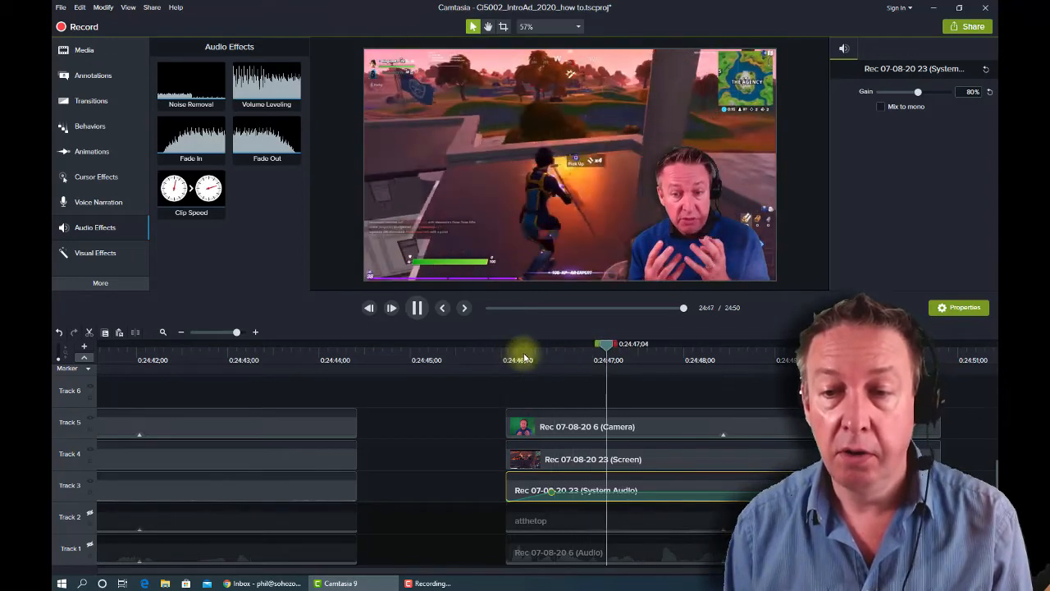
key("space")
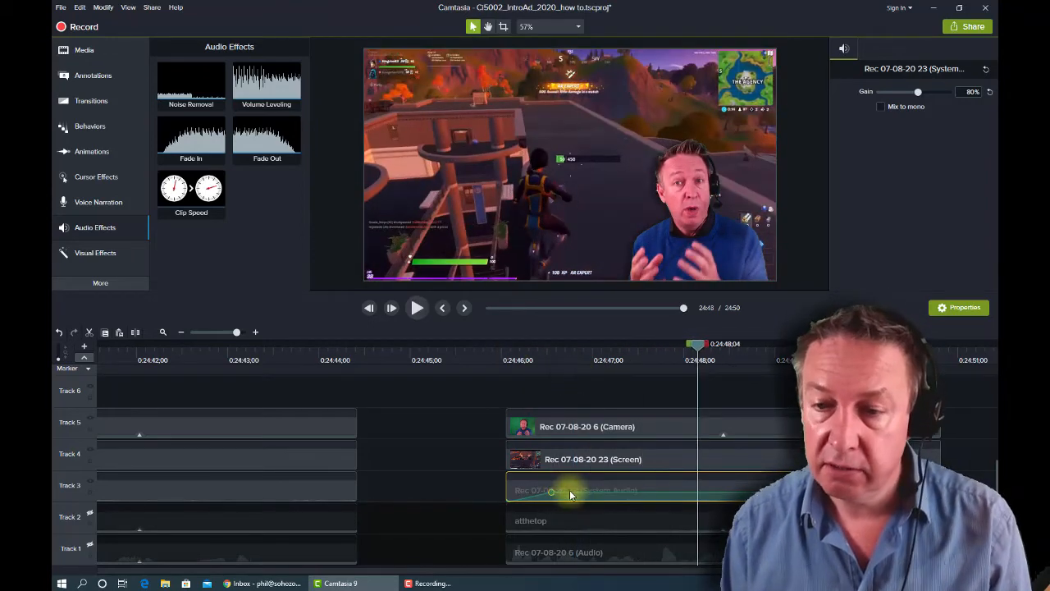
Extend the system audio's fade-in to about 24:47, set the clip's gain to 210%, and play from about 24:45.
left_click_drag(552, 495, 607, 499)
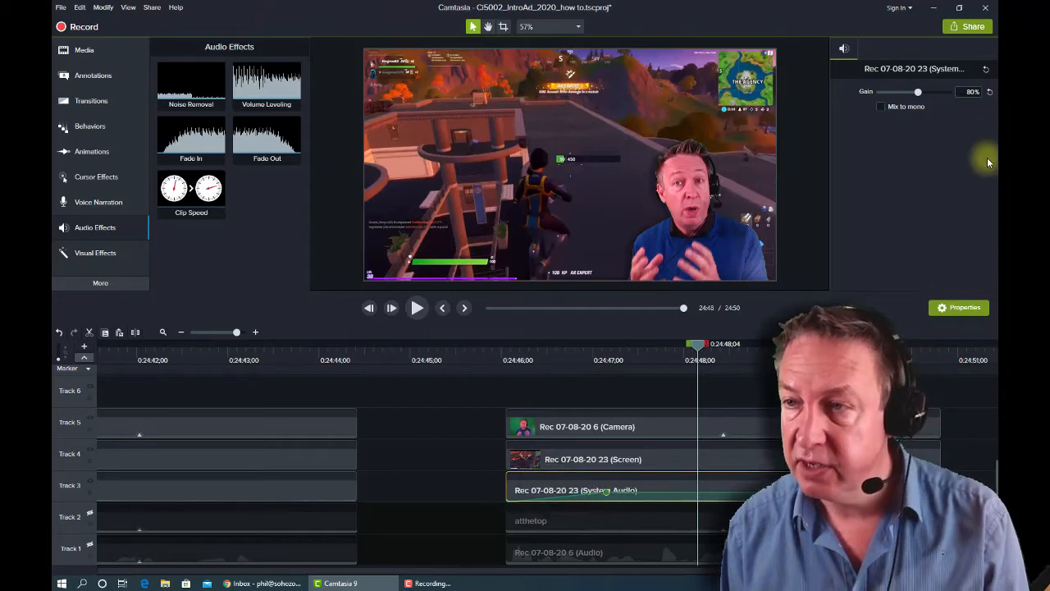
left_click_drag(920, 92, 941, 92)
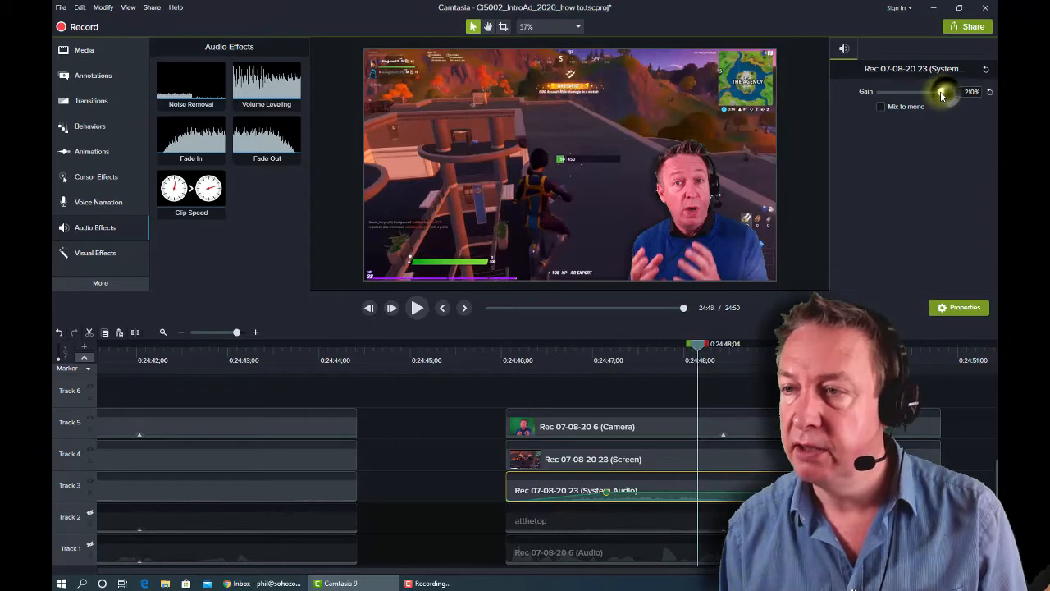
left_click(494, 361)
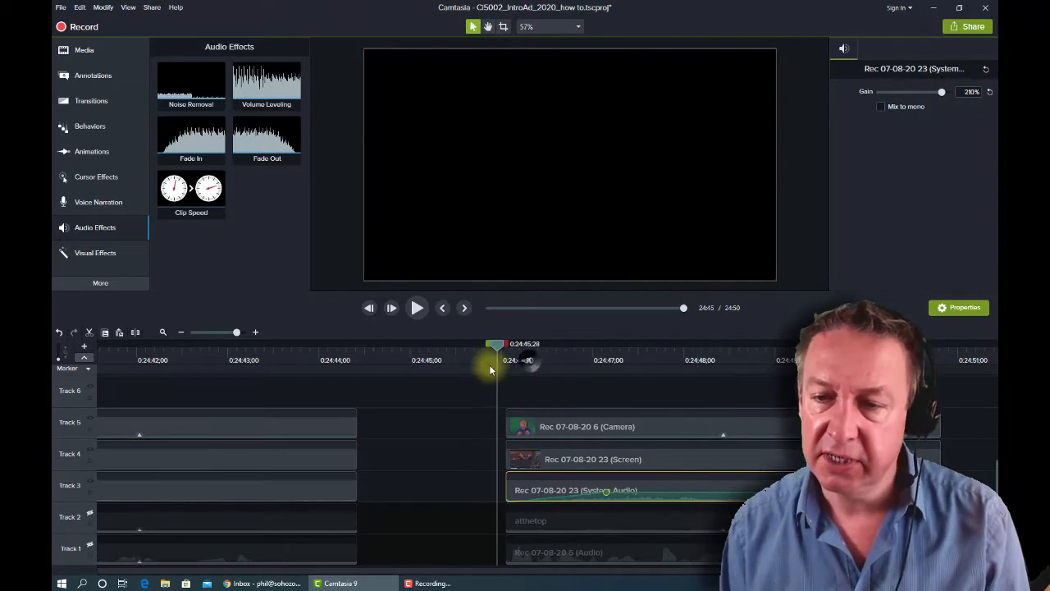
key("space")
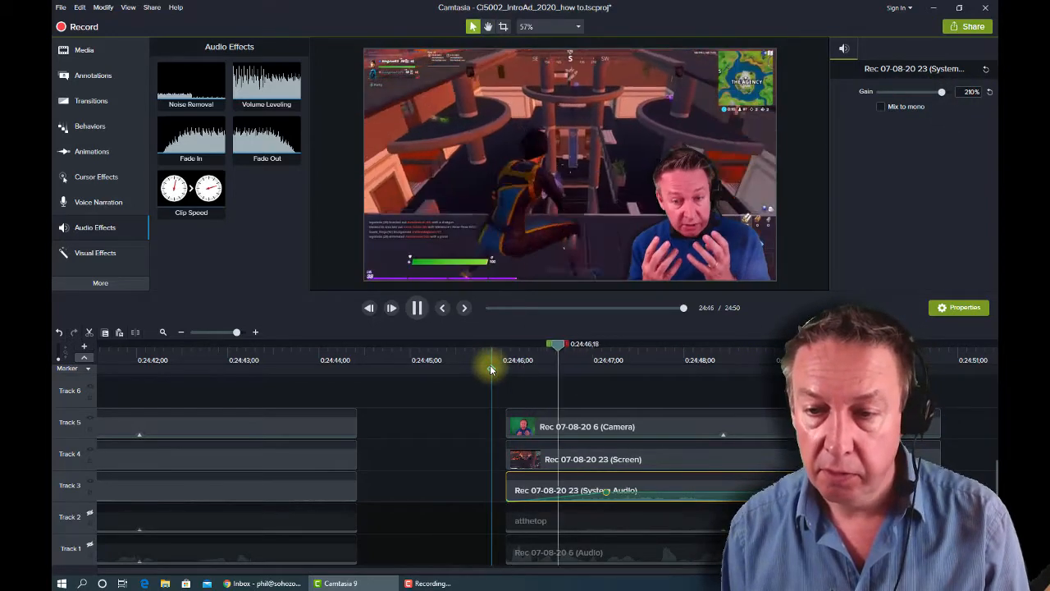
key("space")
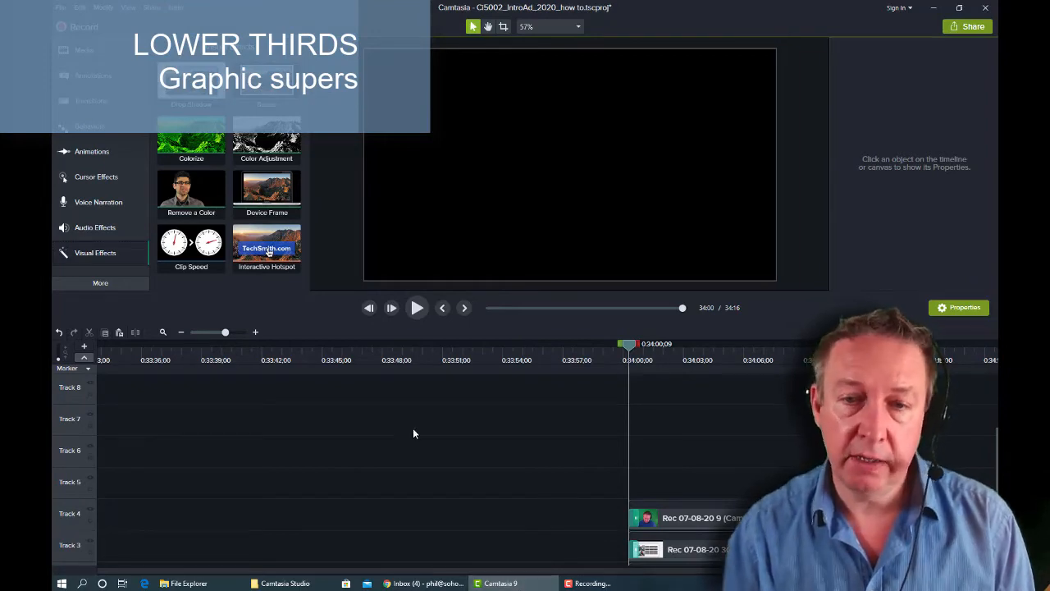
Play the opening's squaresandrectangles-01-91 lower third on Track 5 until about 0:09, where the presenter's name and title are shown.
left_click(492, 308)
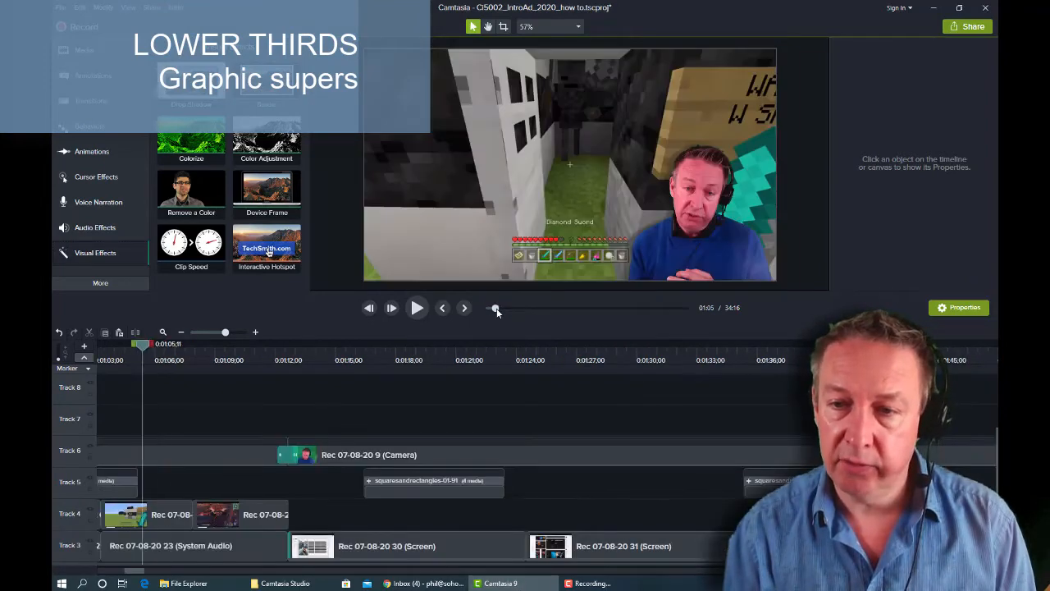
left_click(244, 360)
key("space")
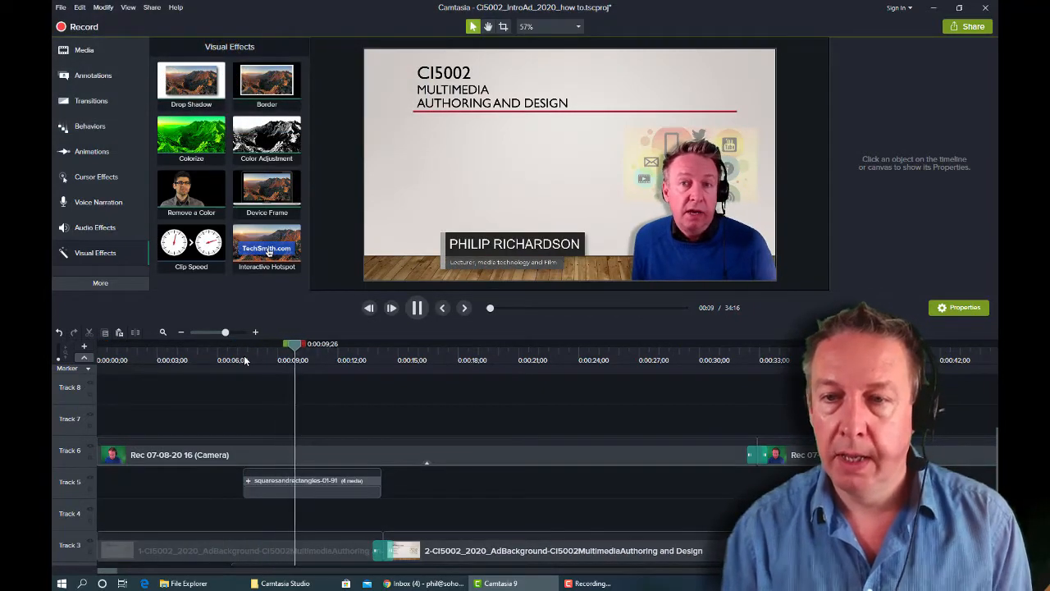
key("space")
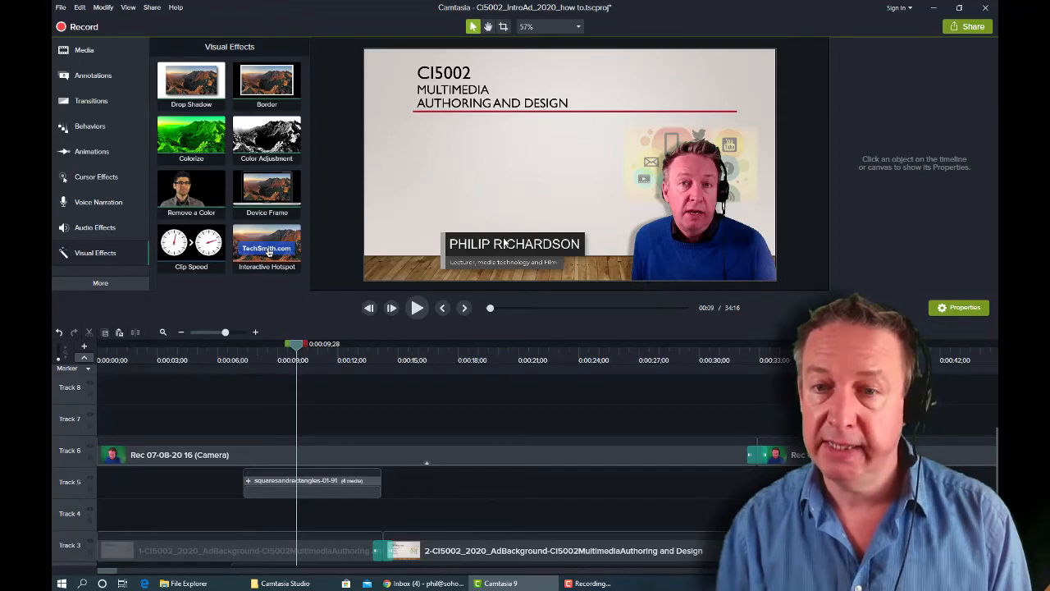
Go to the short clip group near the timeline's end and play it from about 34:00 to 34:04.
left_click_drag(495, 310, 654, 315)
scroll(489, 412, "down", 2)
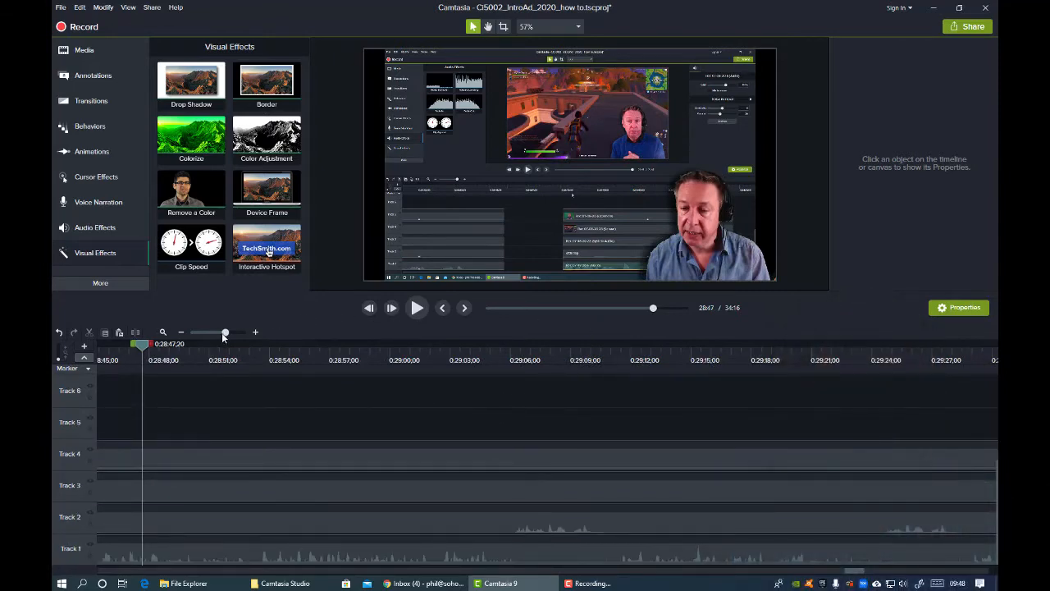
left_click_drag(222, 335, 211, 340)
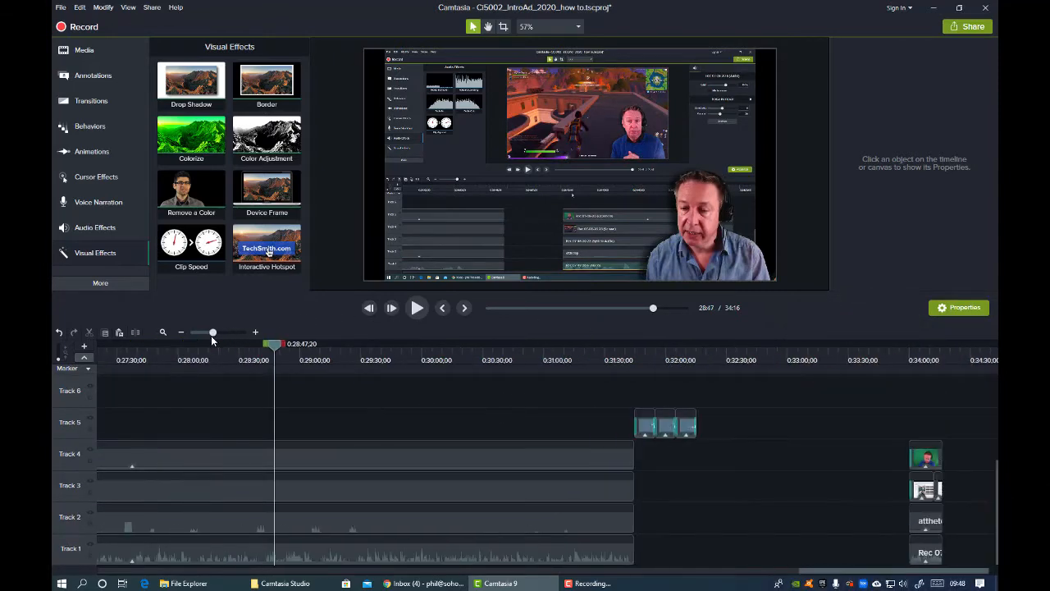
left_click(912, 356)
key("space")
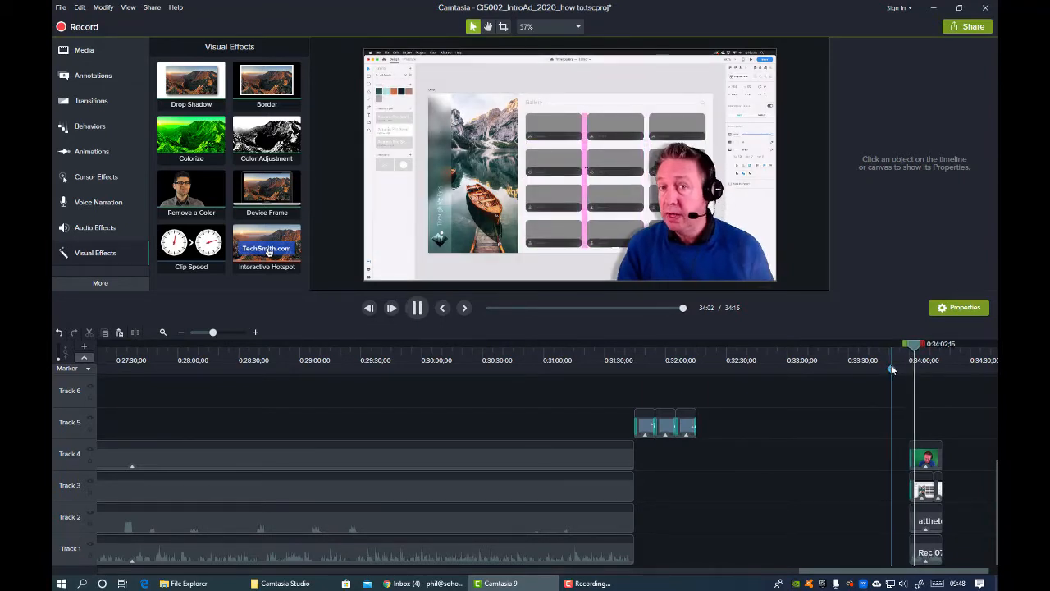
key("space")
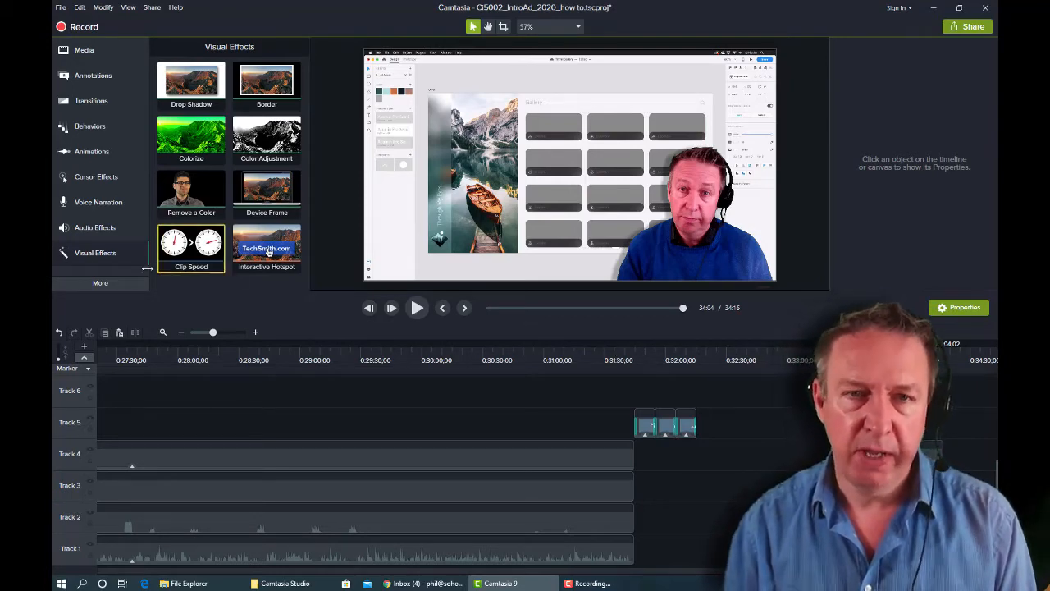
Preview the electricbox-01-91 lower third from the library's Motion Graphics - Lower Thirds folder.
left_click(85, 52)
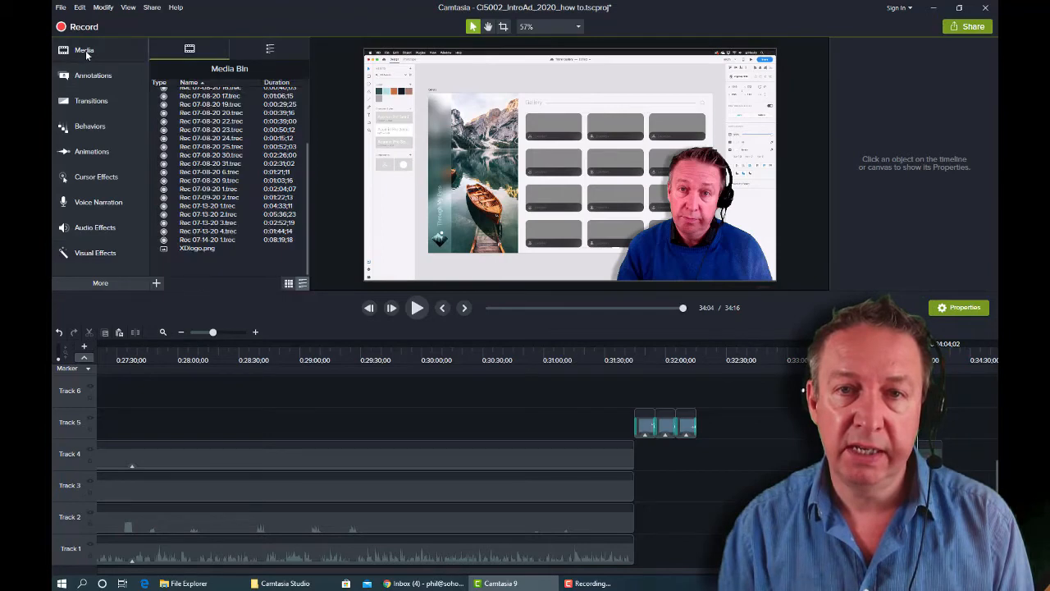
left_click(270, 50)
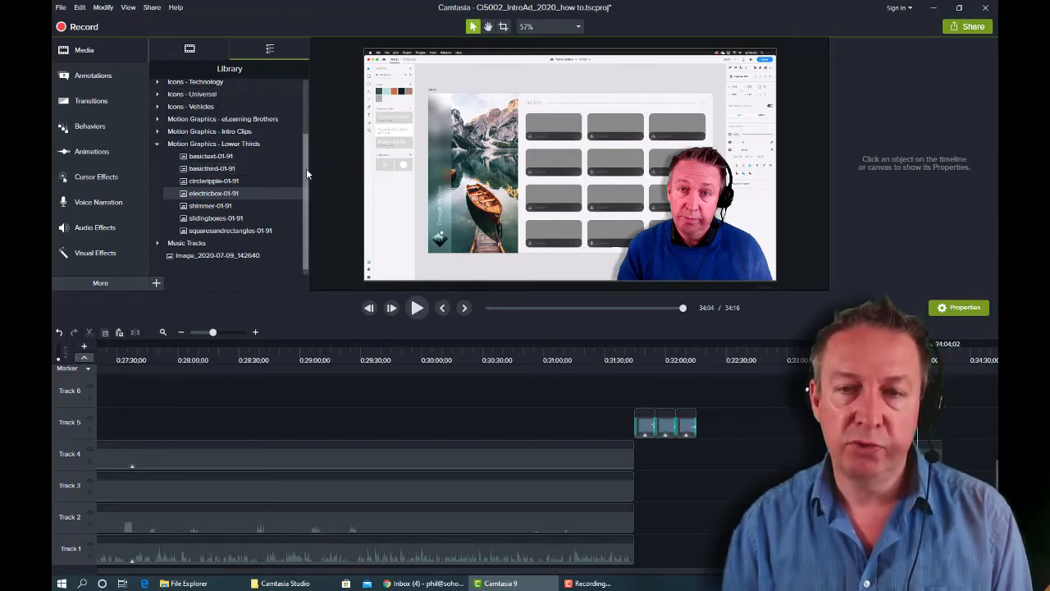
left_click_drag(306, 168, 309, 109)
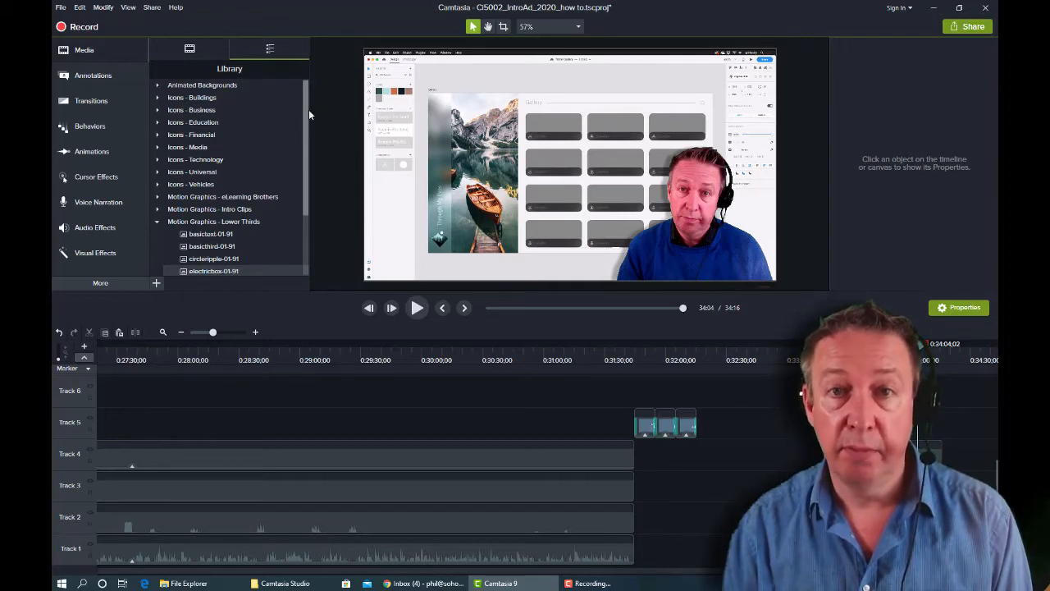
left_click_drag(308, 109, 311, 167)
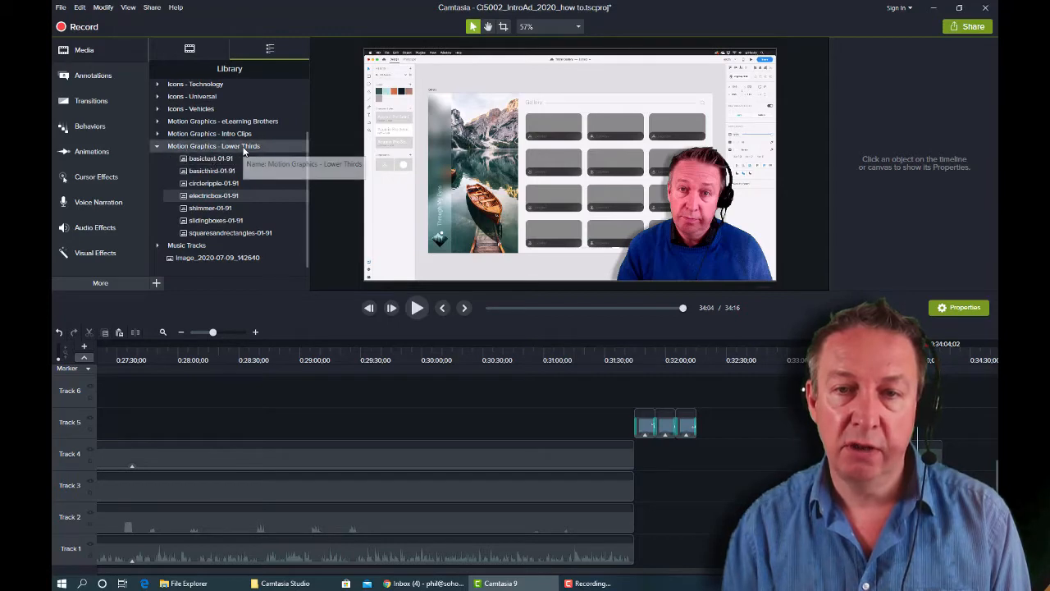
double_click(184, 198)
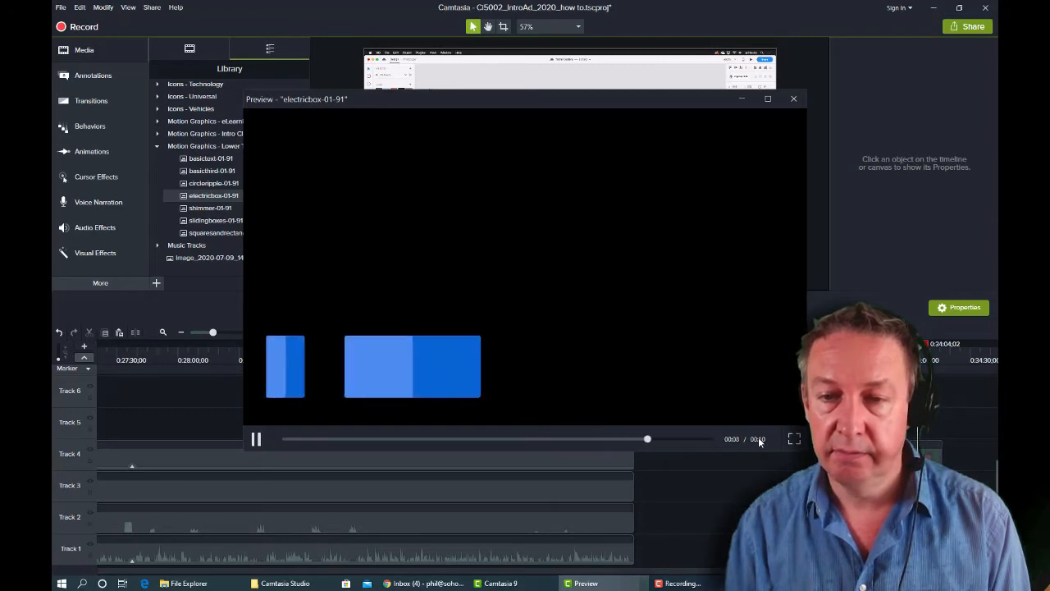
left_click(793, 100)
left_click(258, 259)
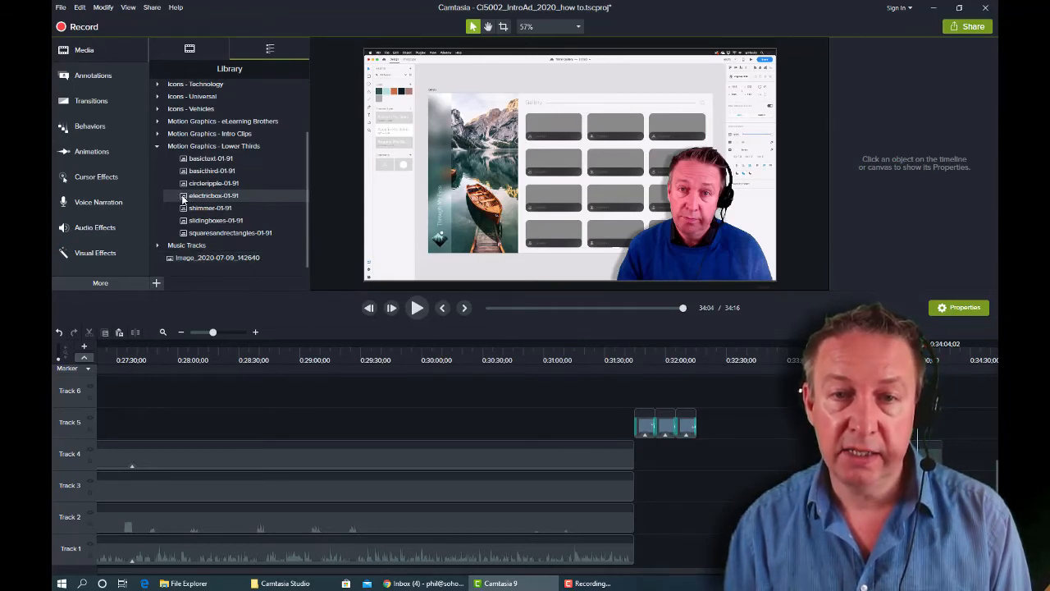
Add the electricbox-01-91 lower third to Track 5 above the clips at about 34:00, and play it until about 34:05.
left_click_drag(184, 199, 917, 423)
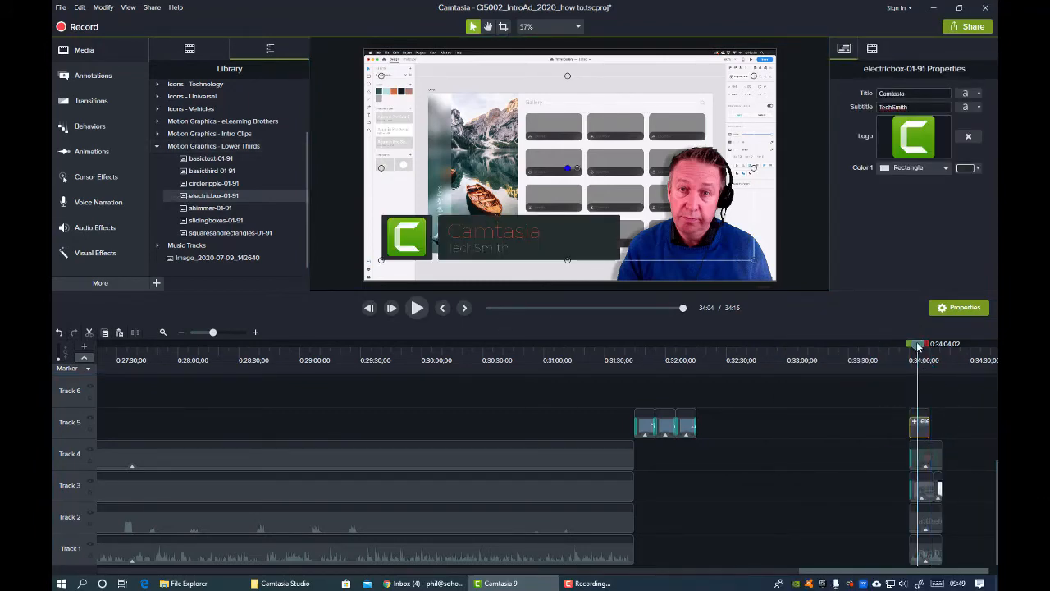
left_click_drag(917, 345, 909, 343)
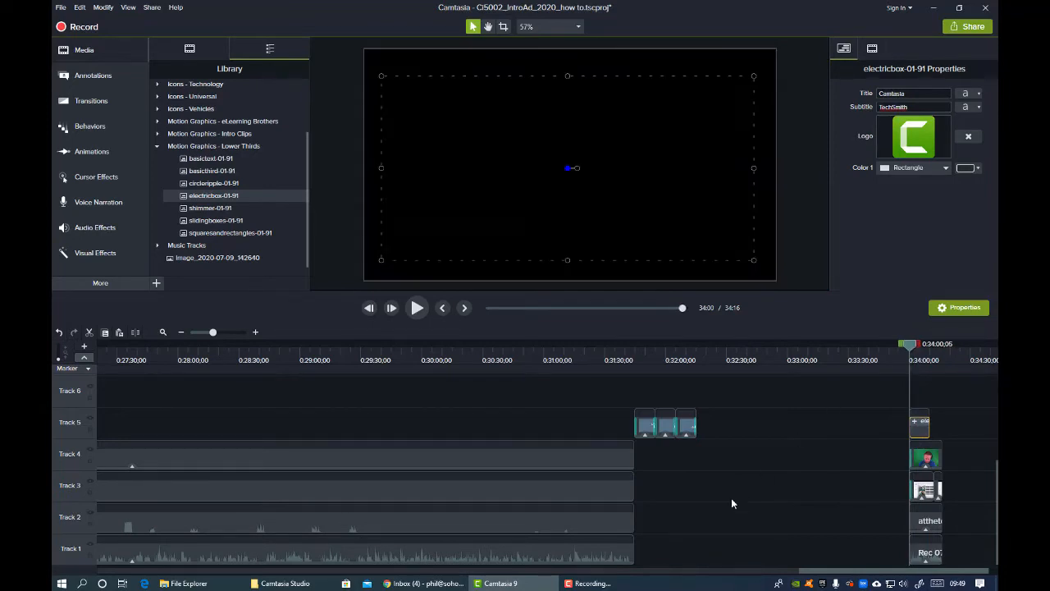
key("space")
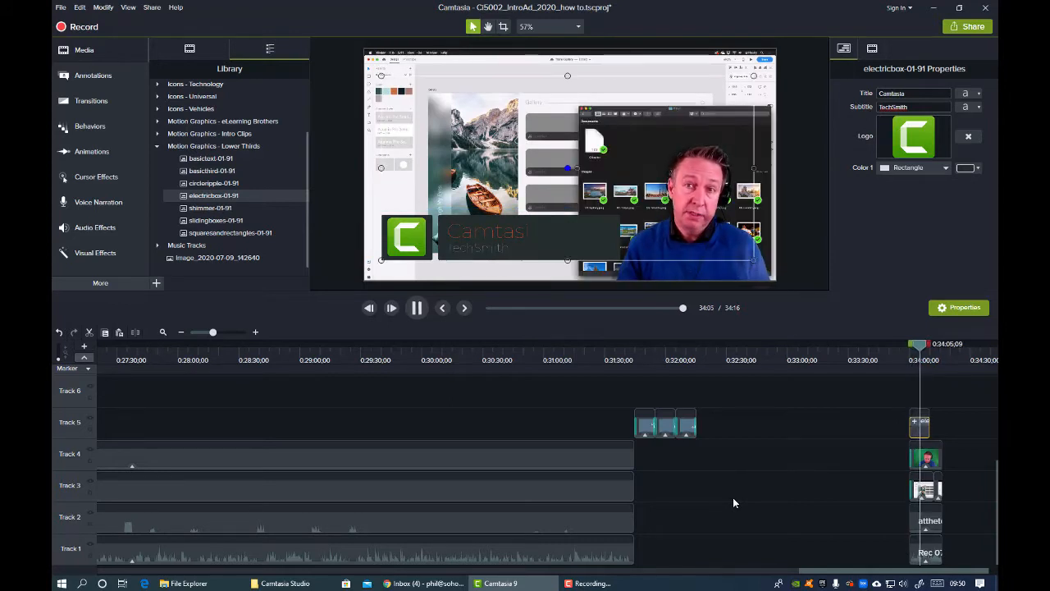
key("space")
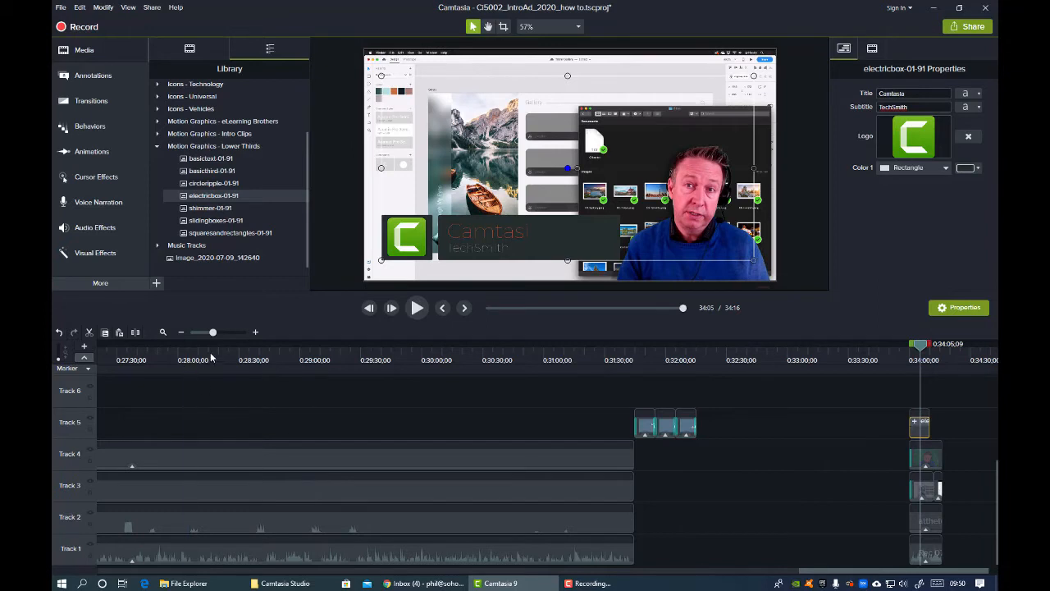
Replace the electricbox-01-91 lower third's logo with the adobe-animate-logo-png-transparent image from Documents.
left_click_drag(212, 334, 219, 334)
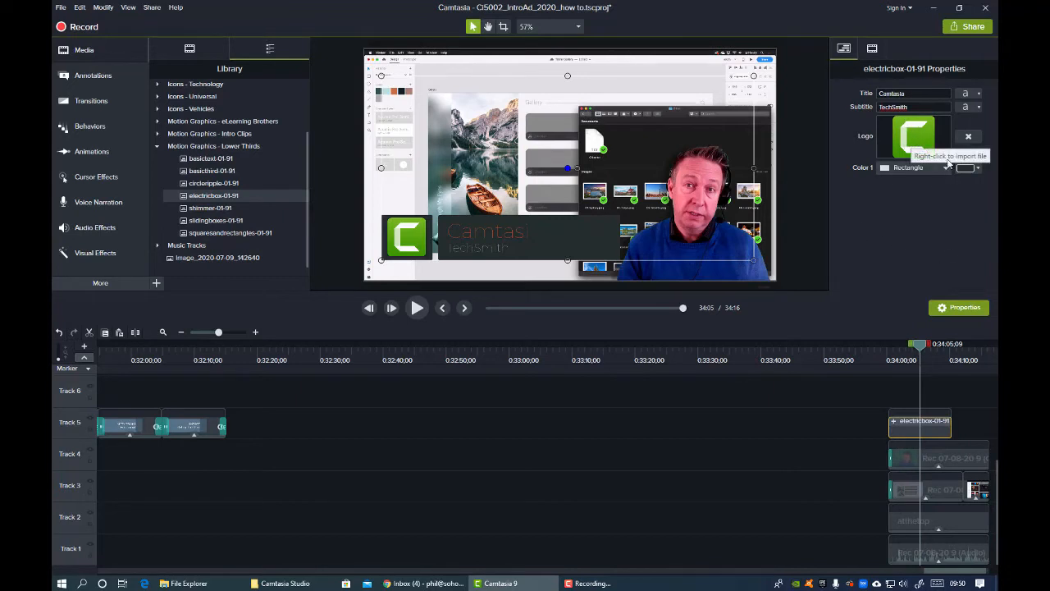
left_click(968, 136)
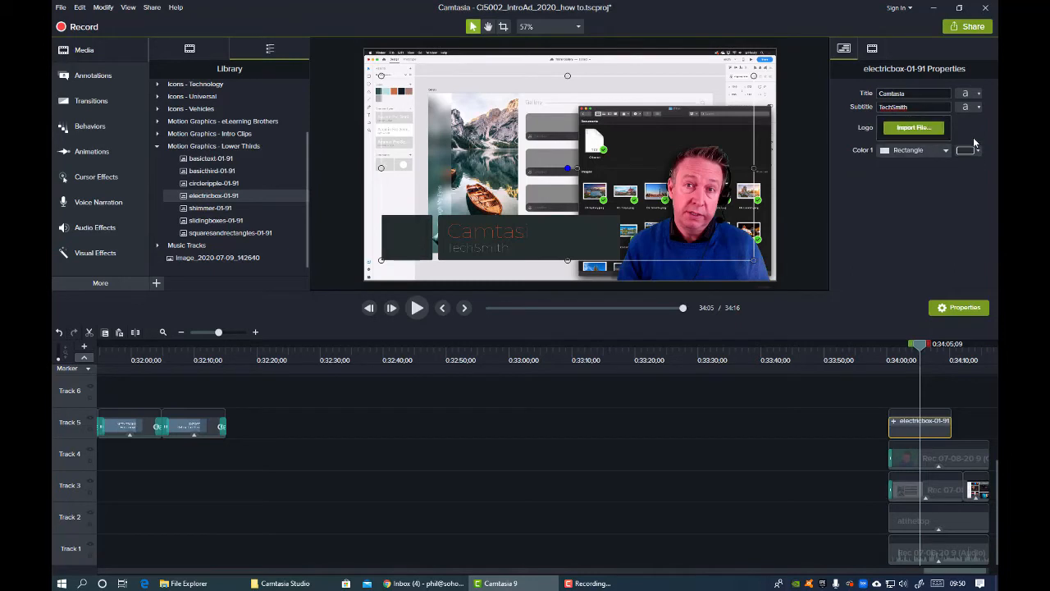
left_click(911, 128)
scroll(353, 193, "down", 5)
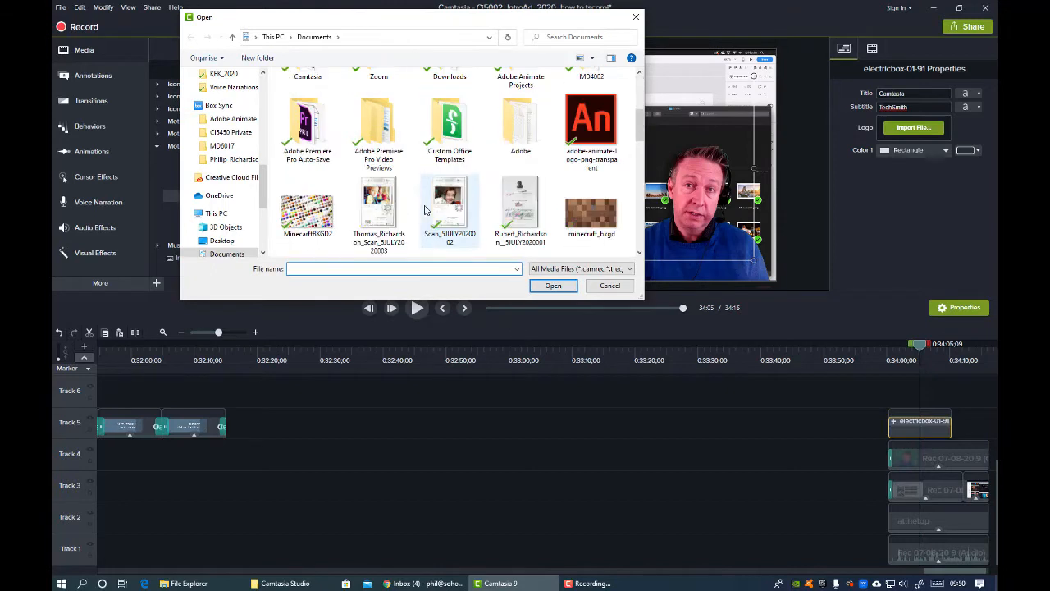
left_click(609, 140)
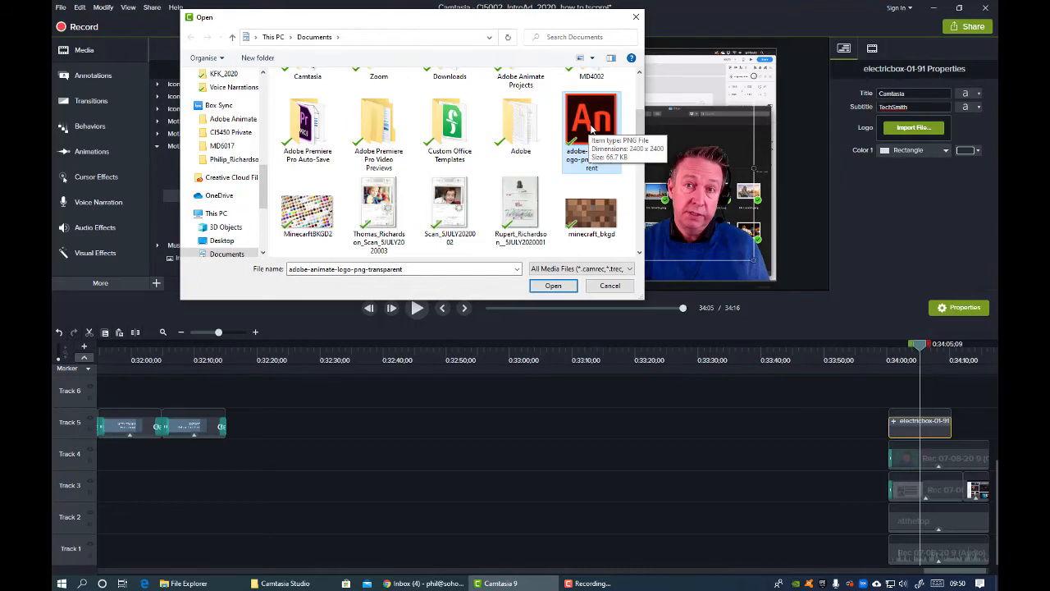
left_click(553, 286)
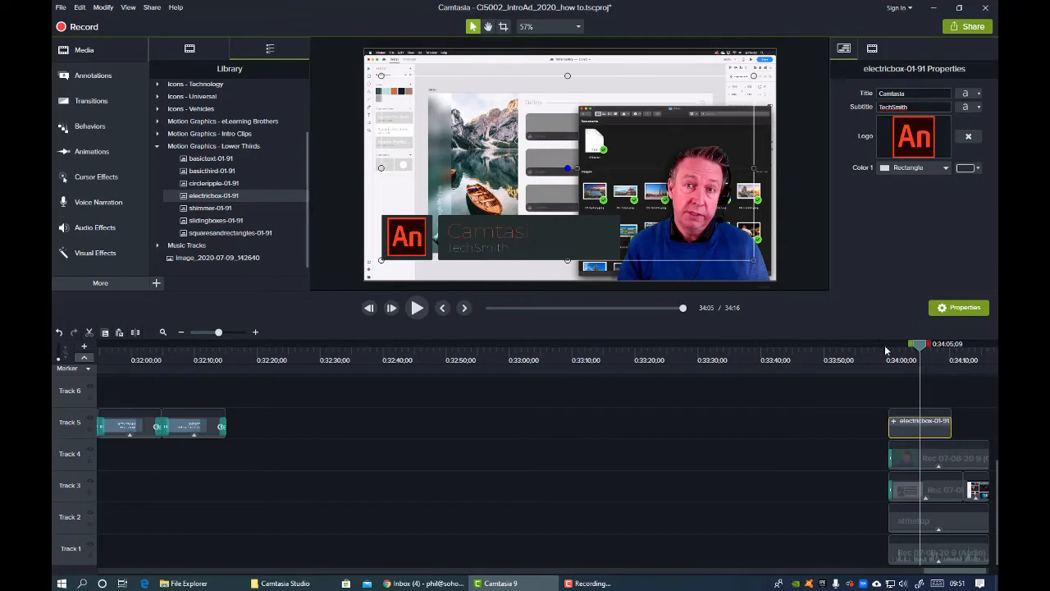
Change the lower third's title text on the canvas to "Ani M8" at about 34:02.
mouse_move(920, 346)
left_mouse_down()
mouse_move(929, 349)
mouse_move(905, 351)
left_mouse_up()
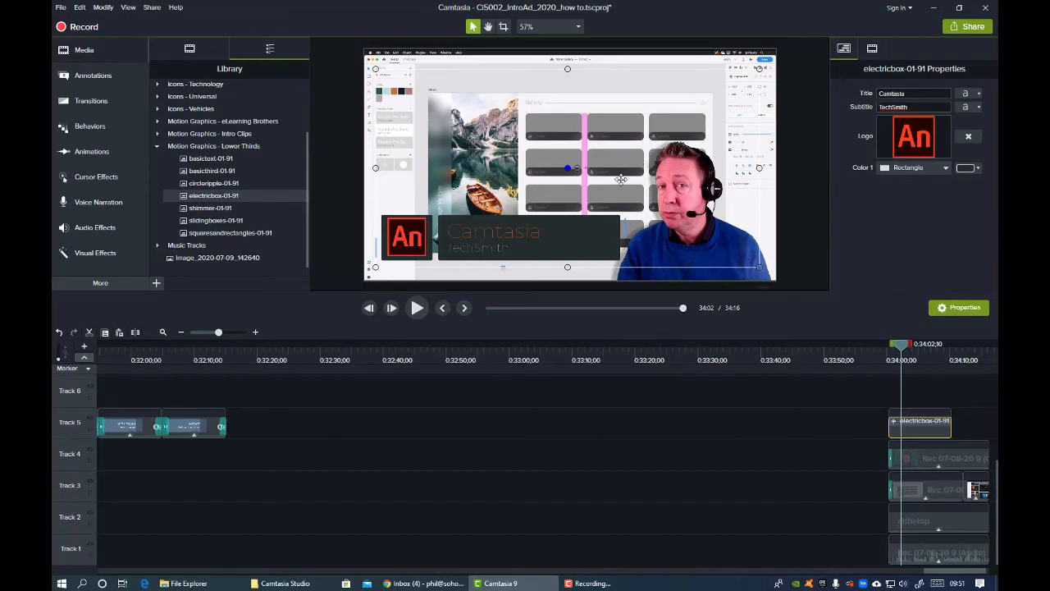
double_click(485, 232)
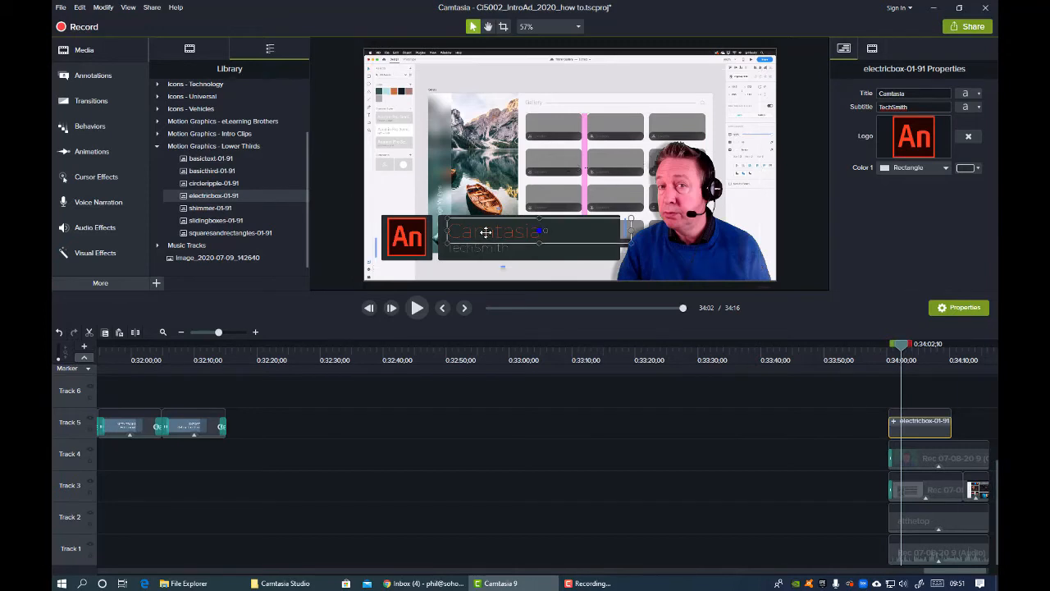
double_click(485, 232)
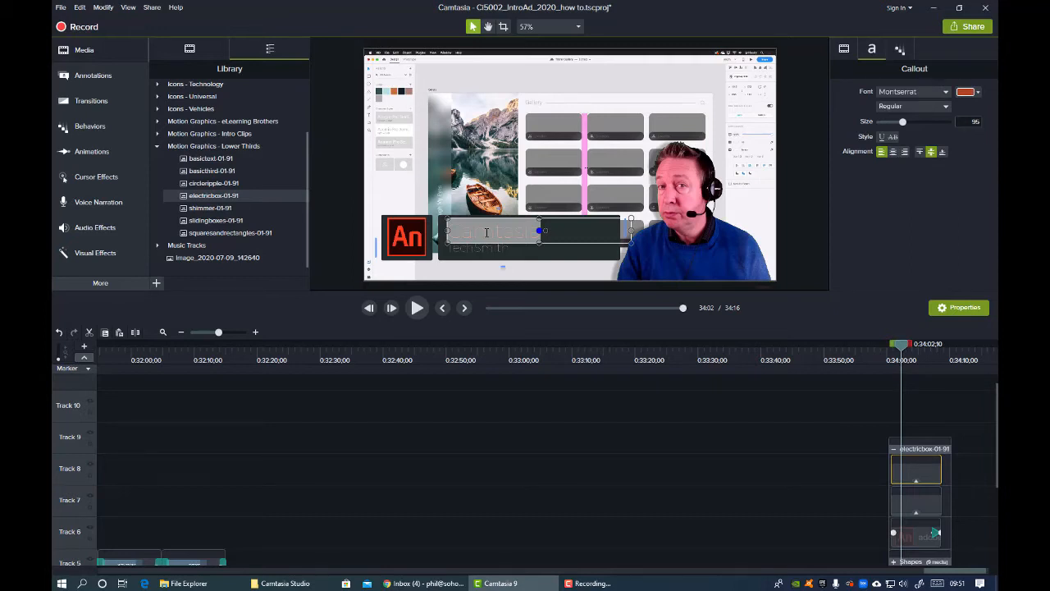
type("A")
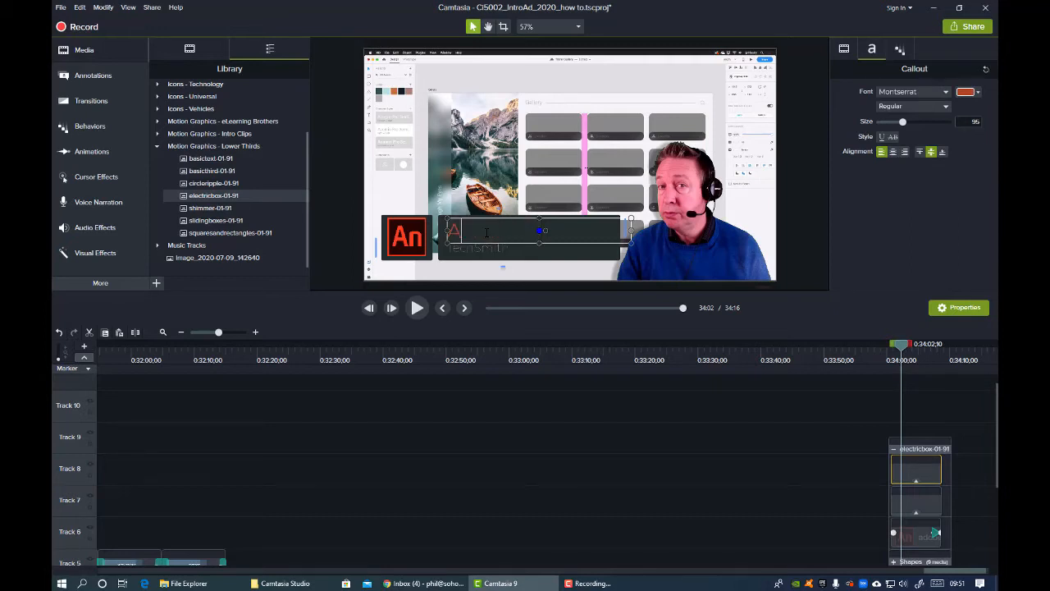
type("ni M8")
Change the lower third's subtitle text on the canvas to "Lecturer".
left_click(488, 250)
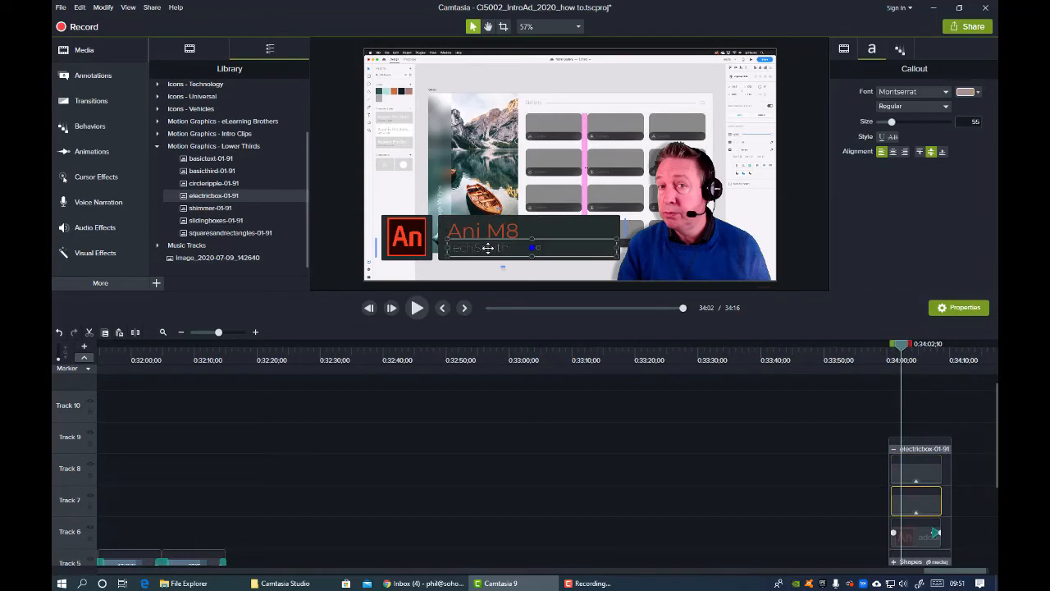
double_click(491, 247)
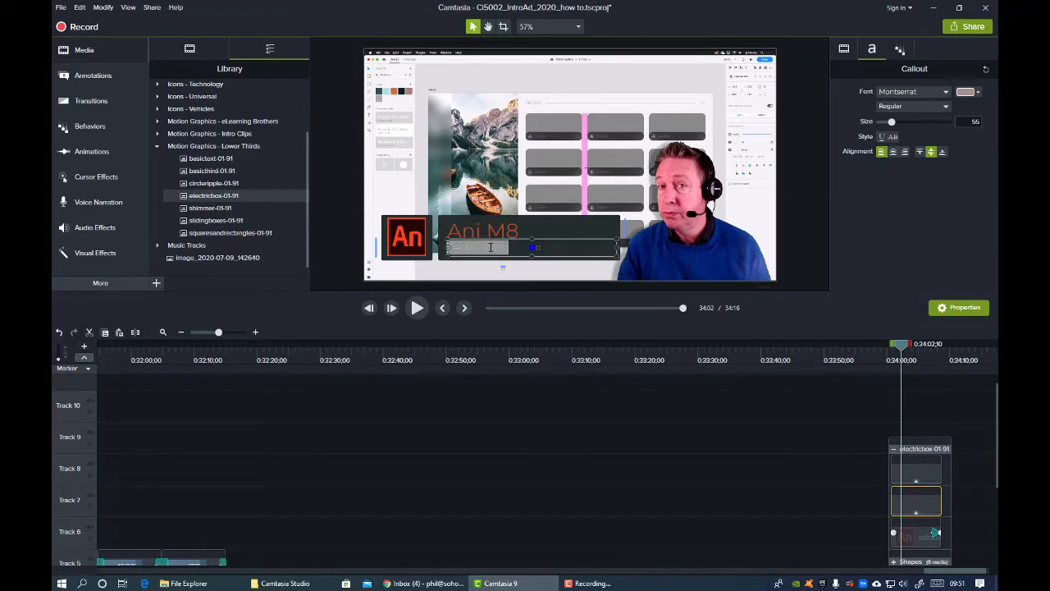
type("Lectu")
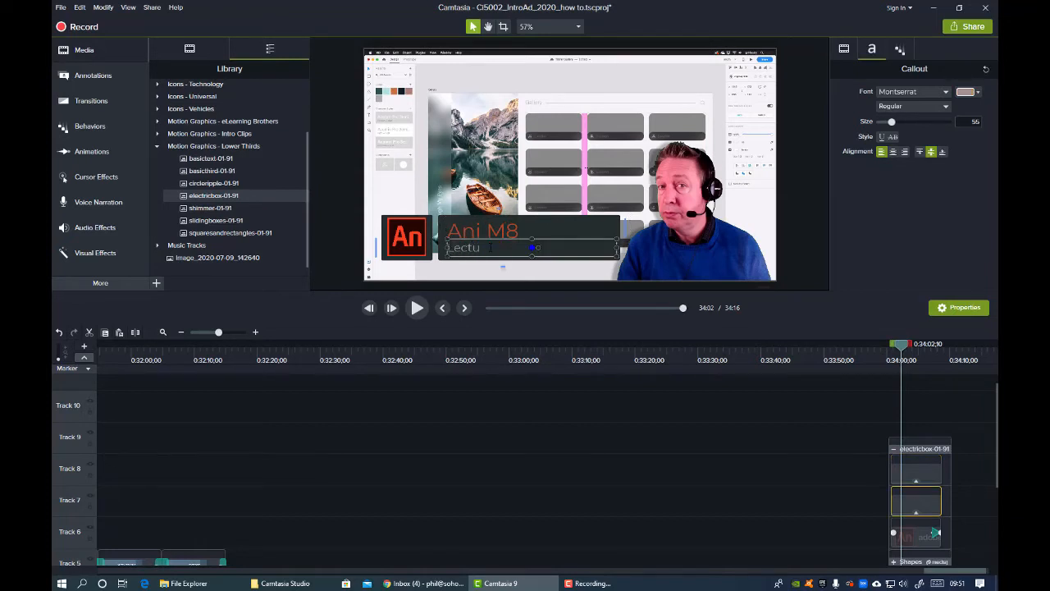
type("rer")
Play the customised lower third from about 33:59 to 34:08, return to about 34:01, and deselect it.
left_click_drag(876, 353, 883, 354)
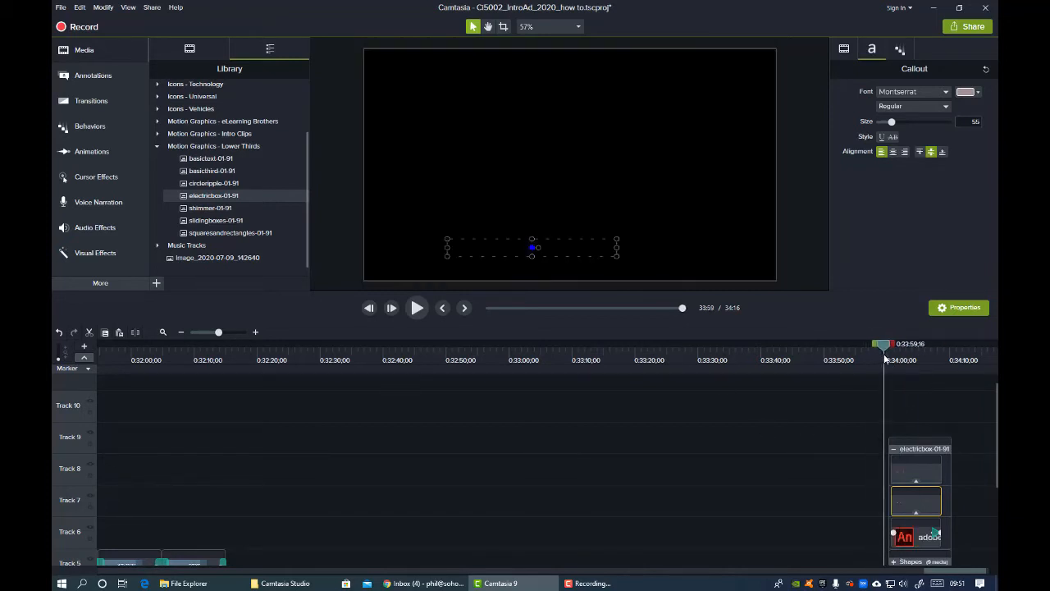
key("space")
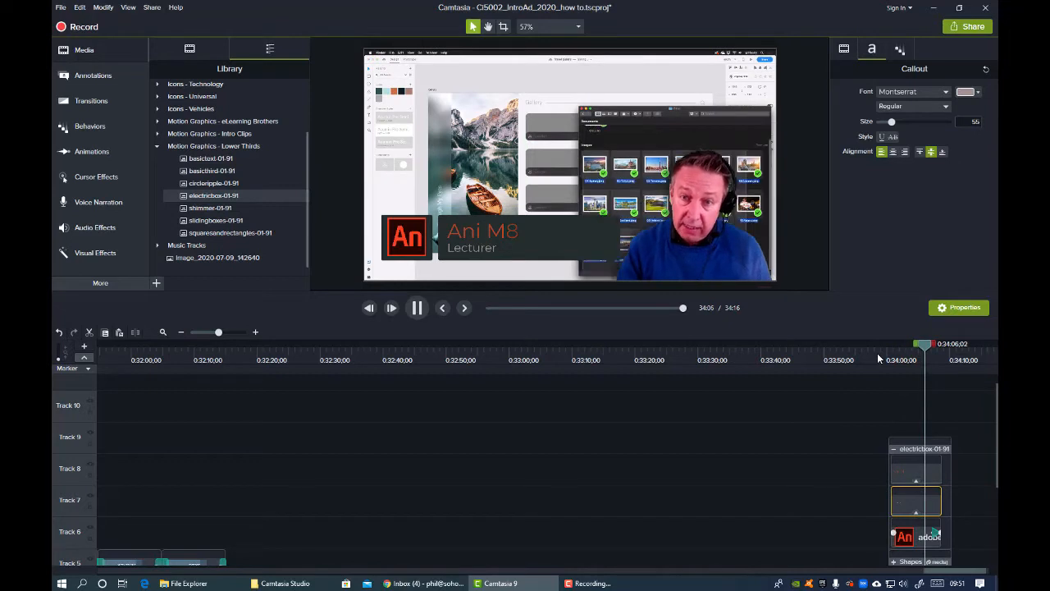
key("space")
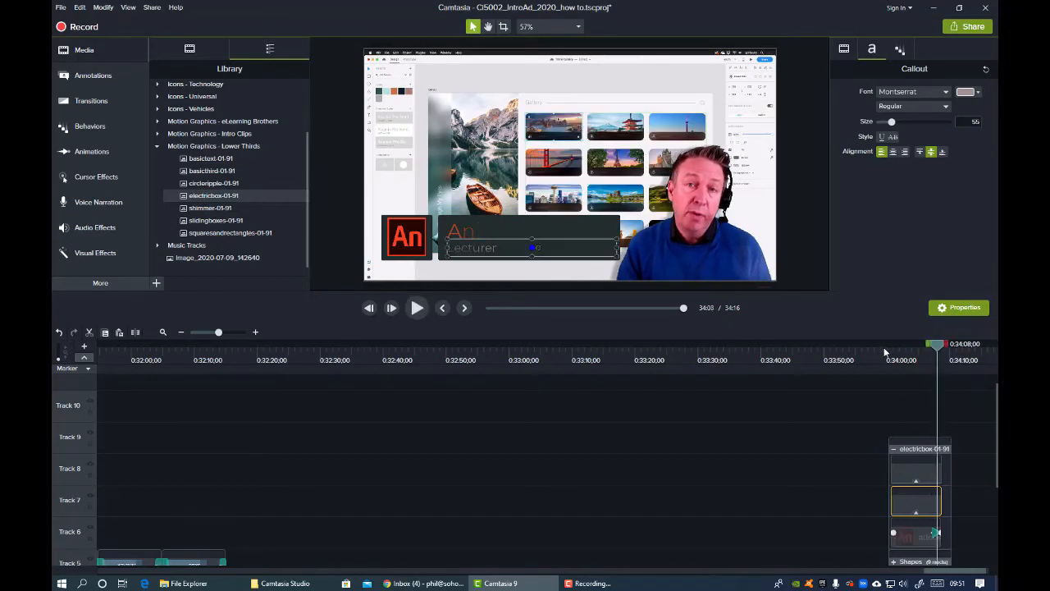
left_click(898, 359)
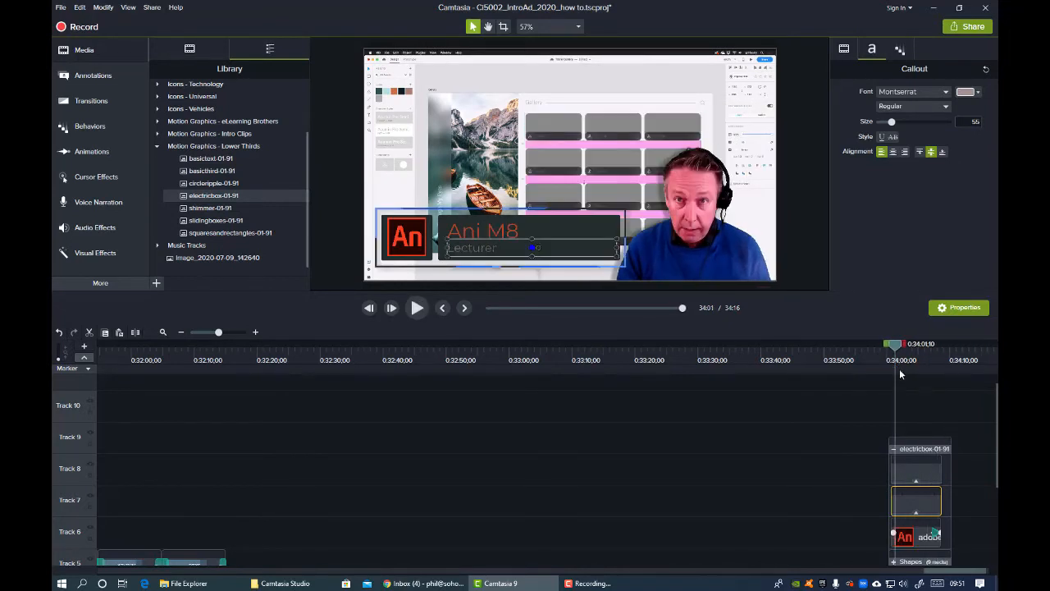
left_click(825, 418)
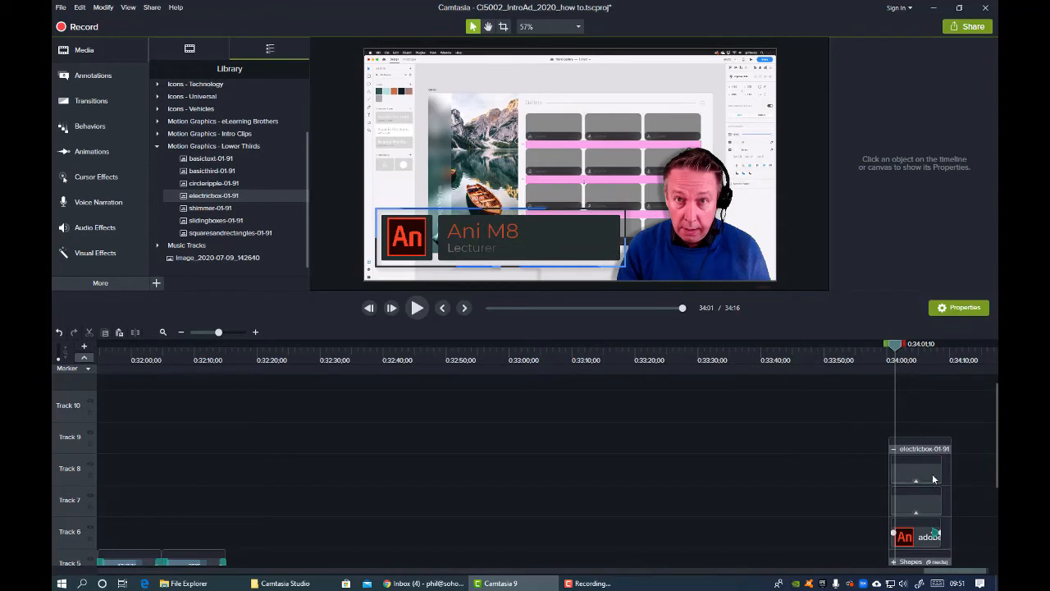
Examine the collapsed electricbox-01-91 group's title, subtitle and title font properties, and expand the group to view its layers.
scroll(977, 451, "down", 2)
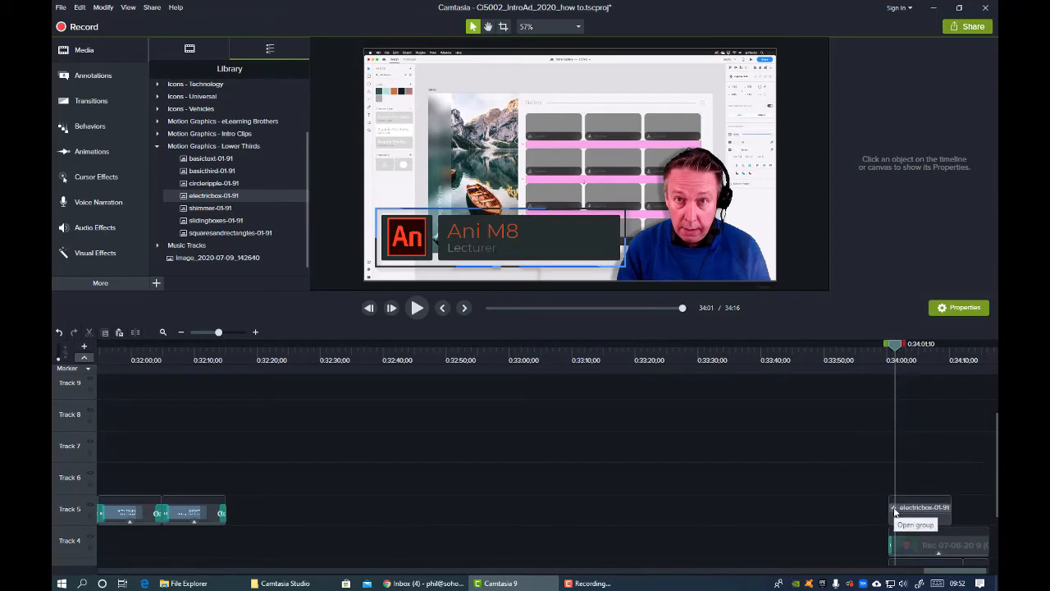
scroll(944, 498, "down", 3)
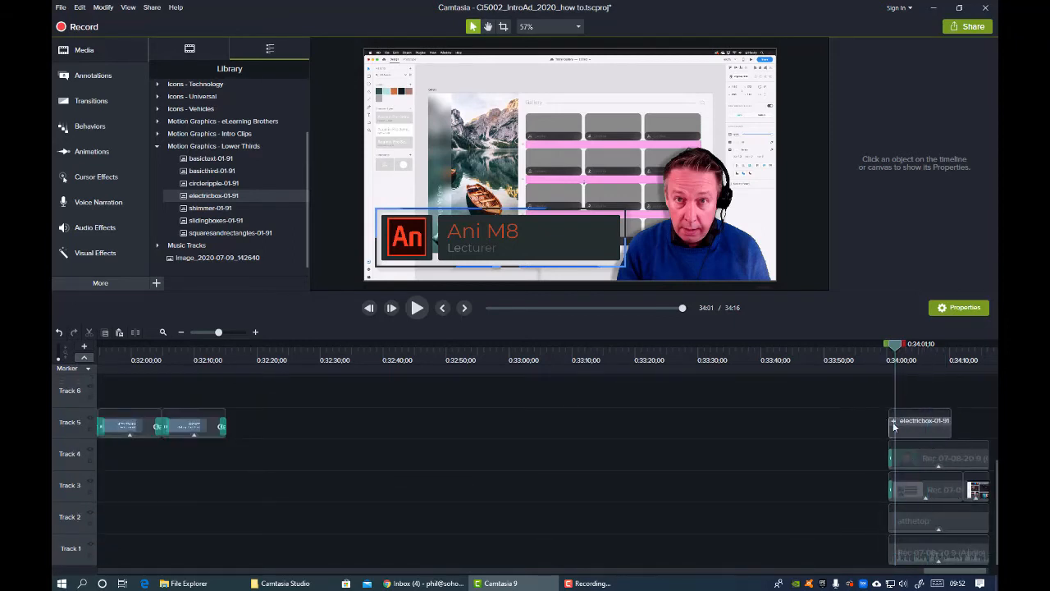
left_click(945, 430)
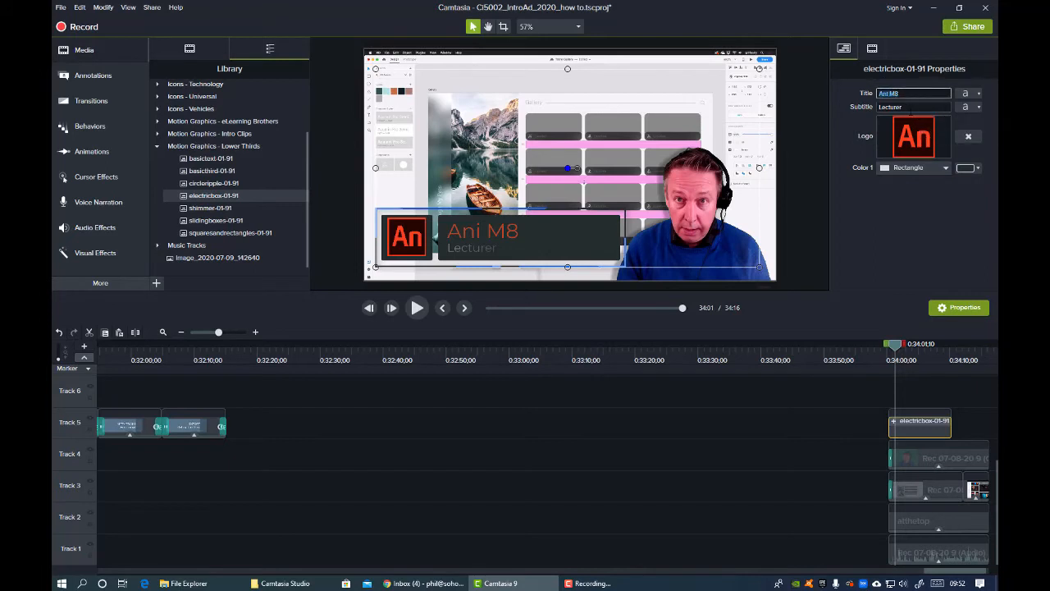
left_click(911, 107)
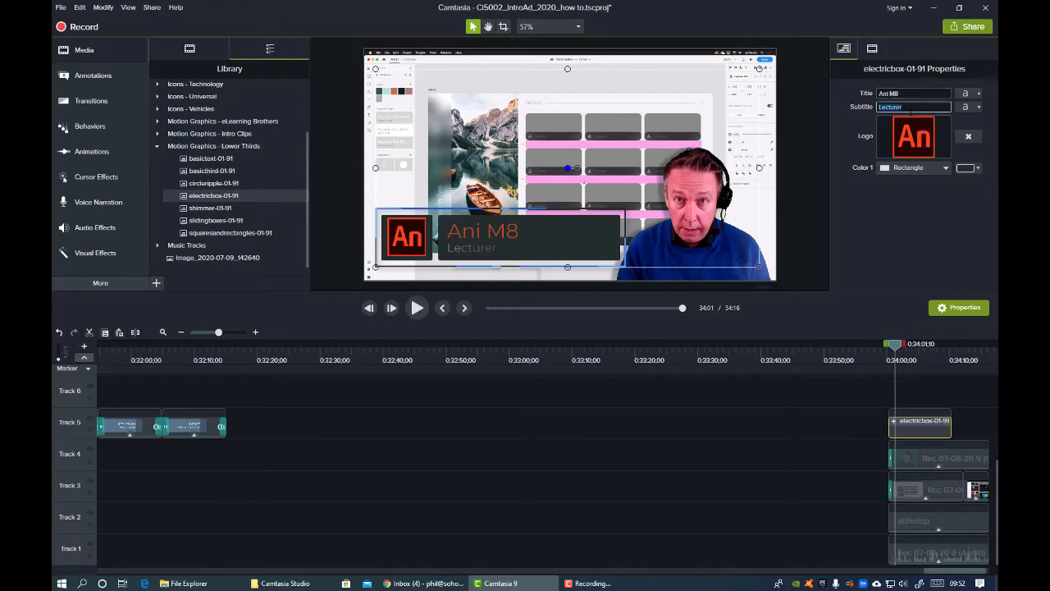
left_click(976, 96)
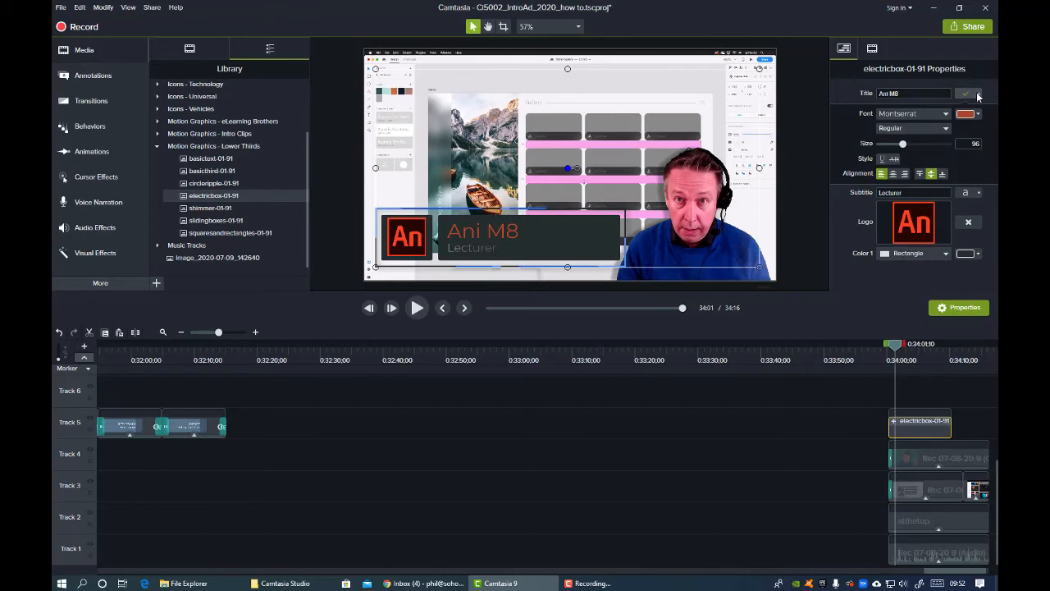
left_click(976, 96)
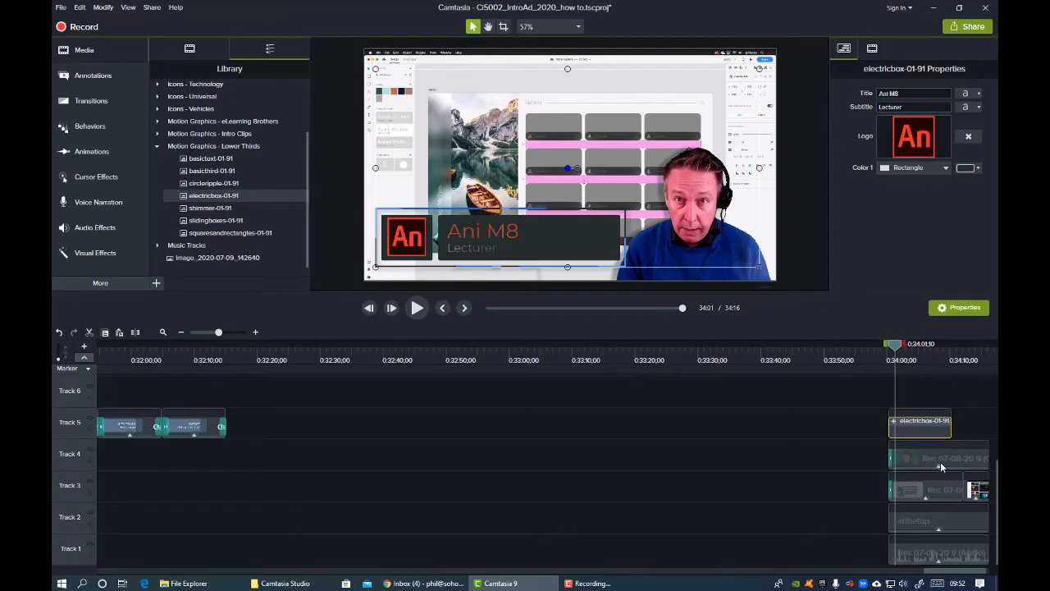
left_click(894, 424)
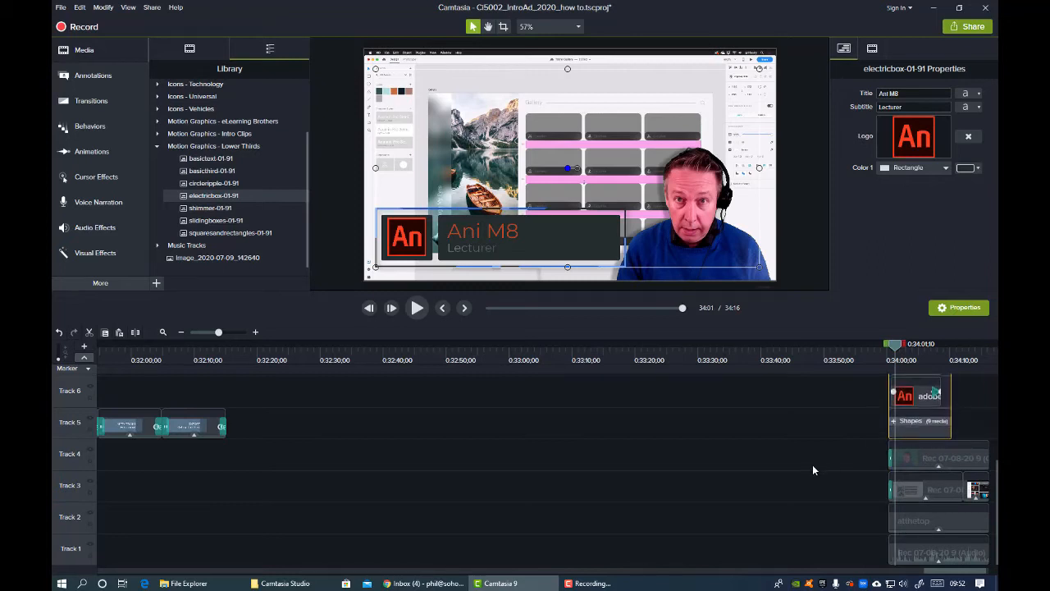
scroll(813, 469, "up", 2)
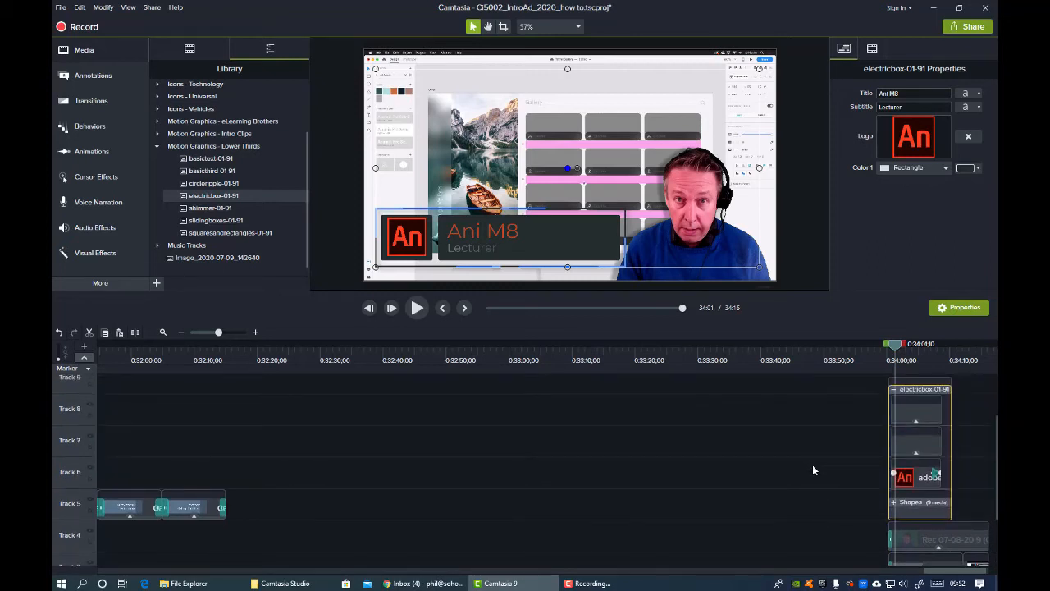
Expand the Shapes group inside the electricbox-01-91 lower third and examine its nested shape layers on the timeline.
scroll(812, 470, "up", 1)
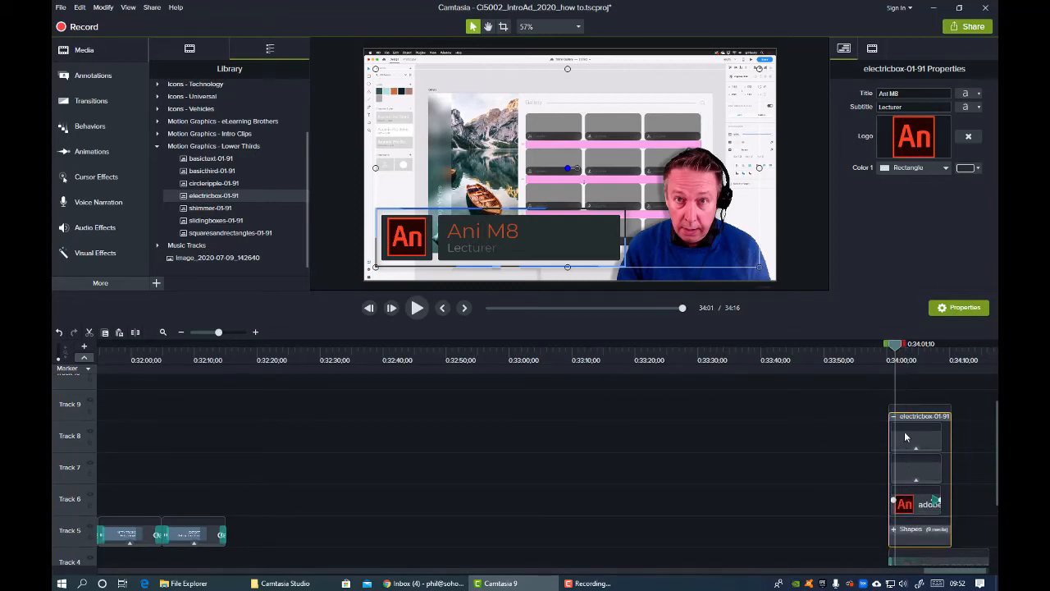
left_click(894, 532)
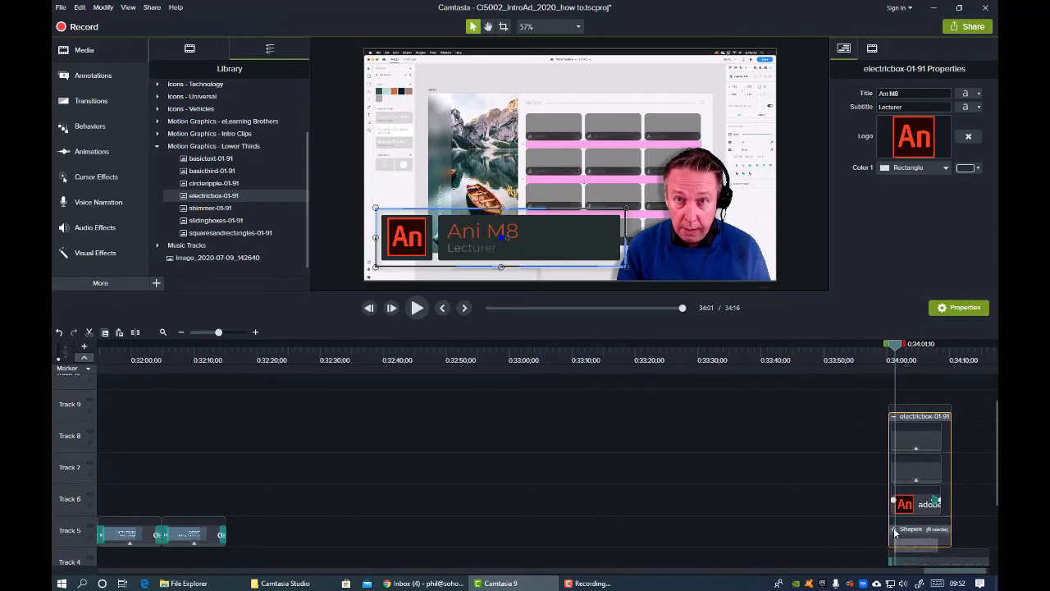
left_click(894, 531)
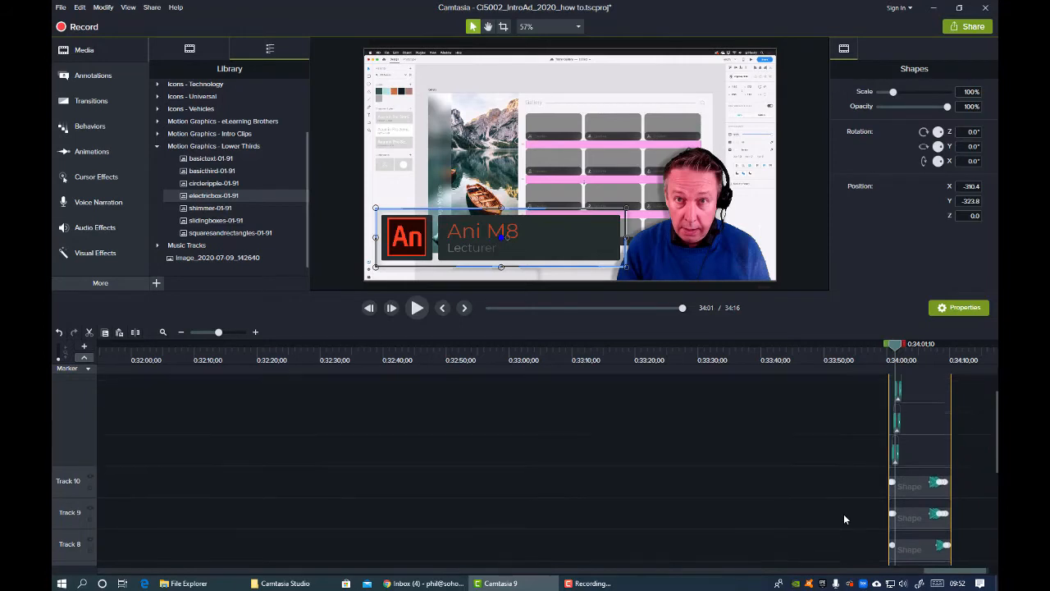
scroll(844, 513, "down", 5)
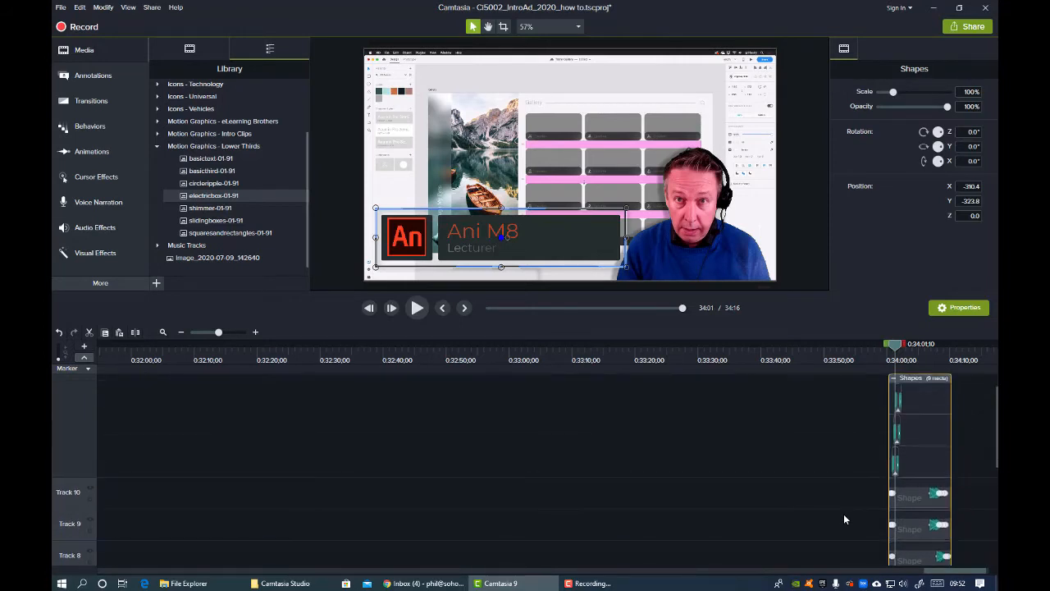
scroll(844, 518, "down", 2)
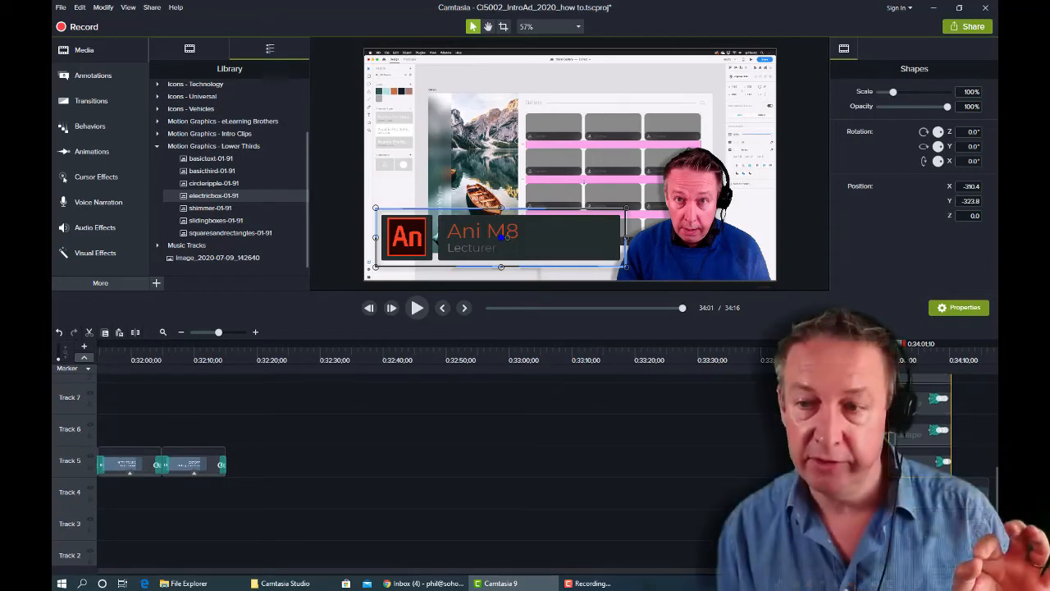
key("Escape")
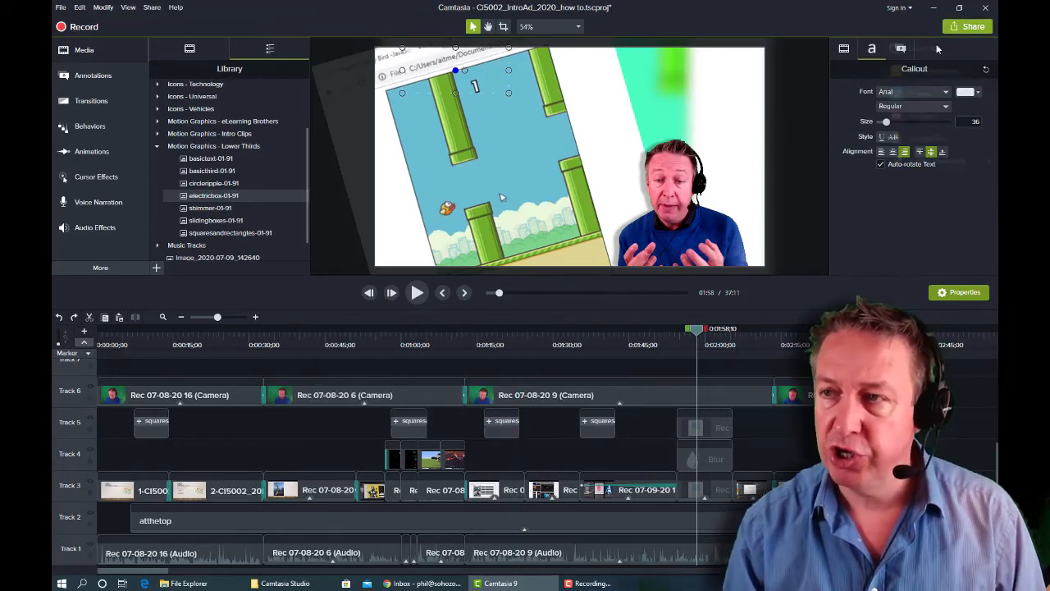
Start producing the video to a local file with custom production settings in the MP4 - Smart Player (HTML5) format.
left_click(966, 27)
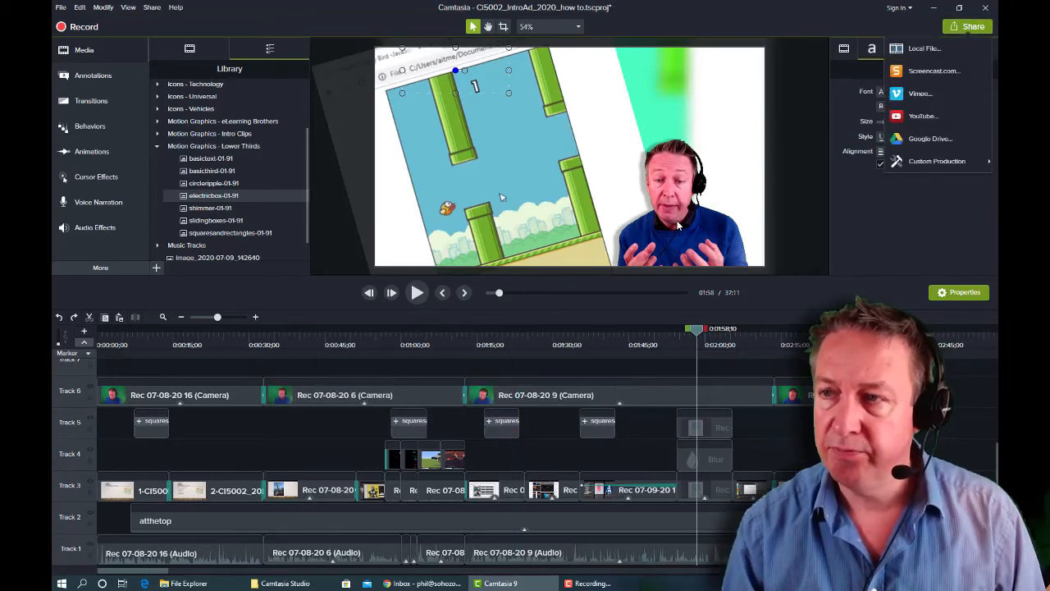
left_click(919, 51)
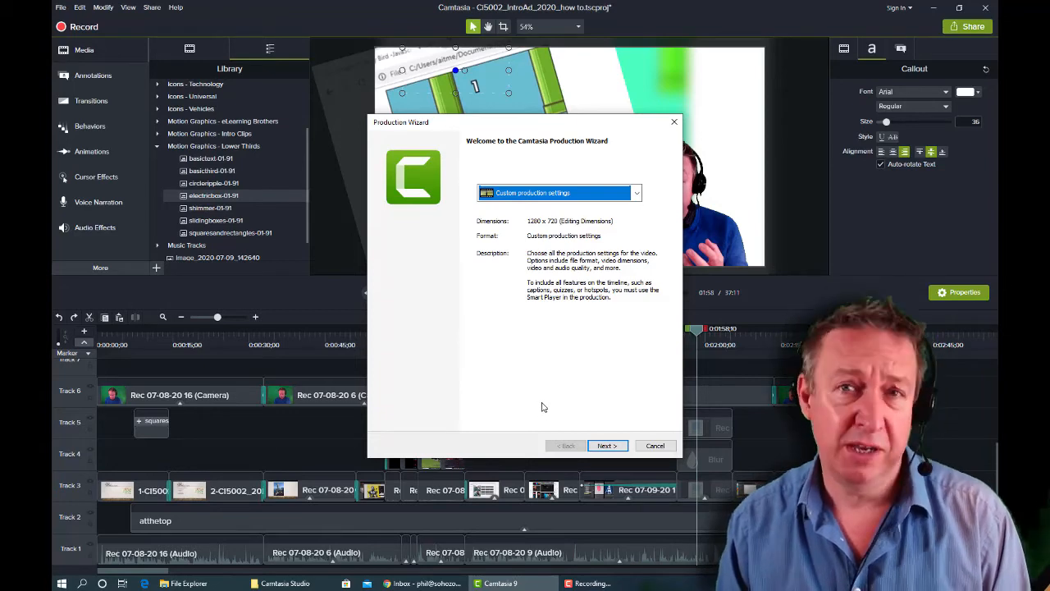
left_click(617, 447)
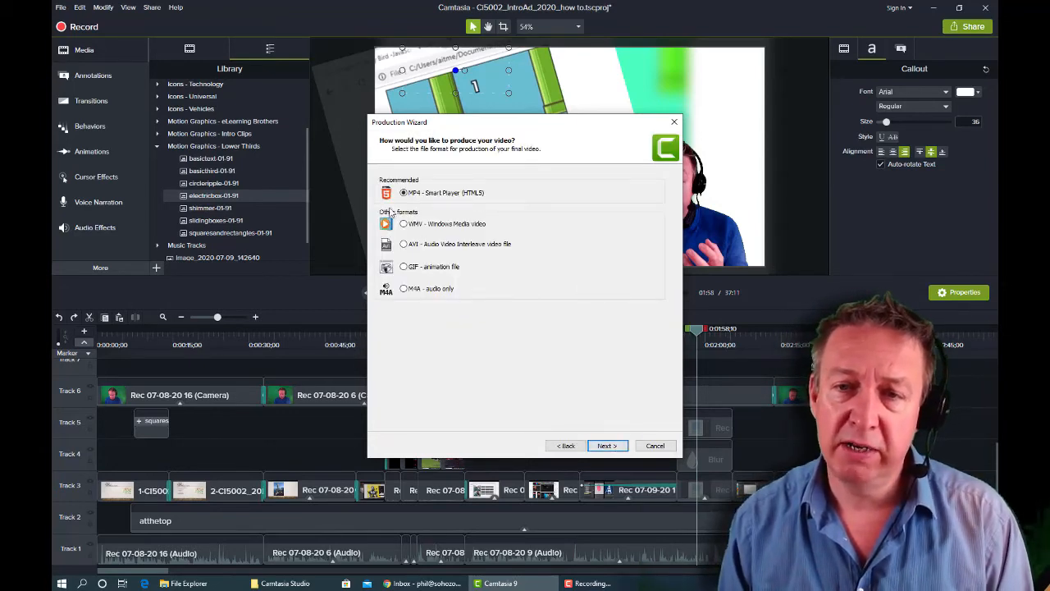
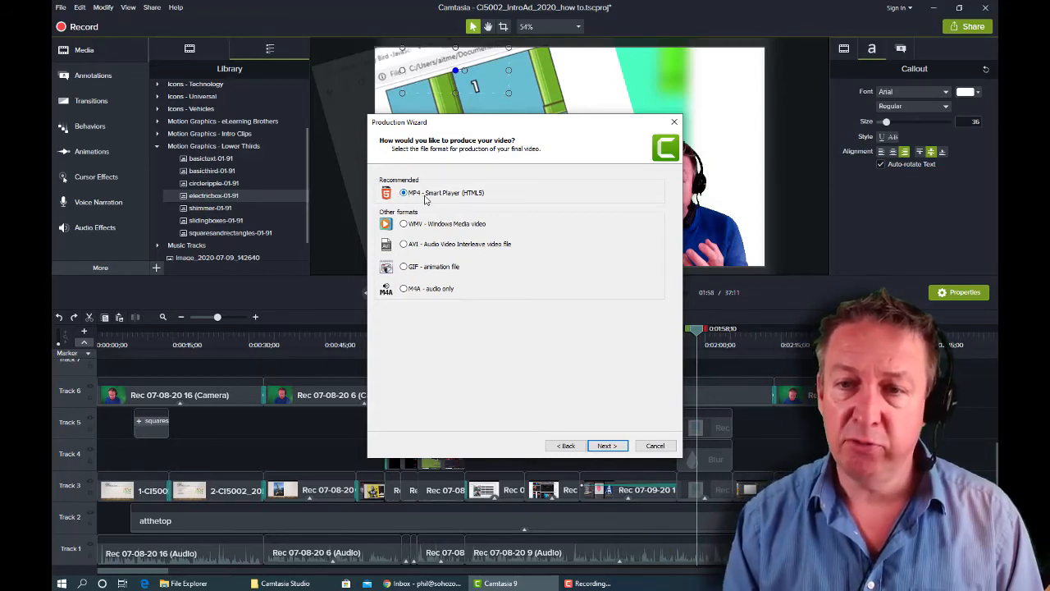
left_click(606, 446)
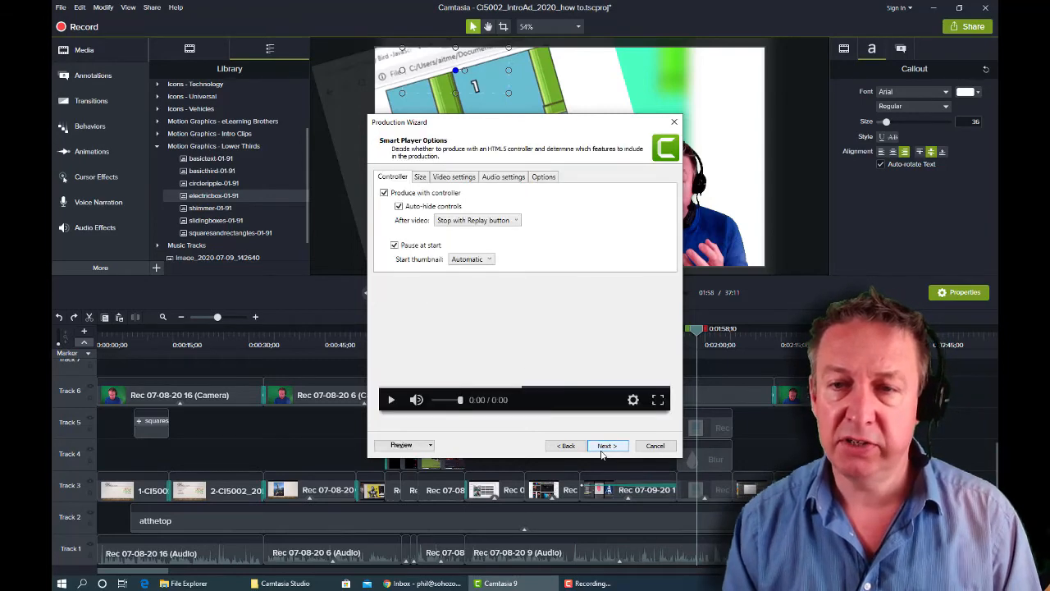
Turn off Produce with controller and continue past the video options, without a watermark, to the output file settings.
left_click(384, 194)
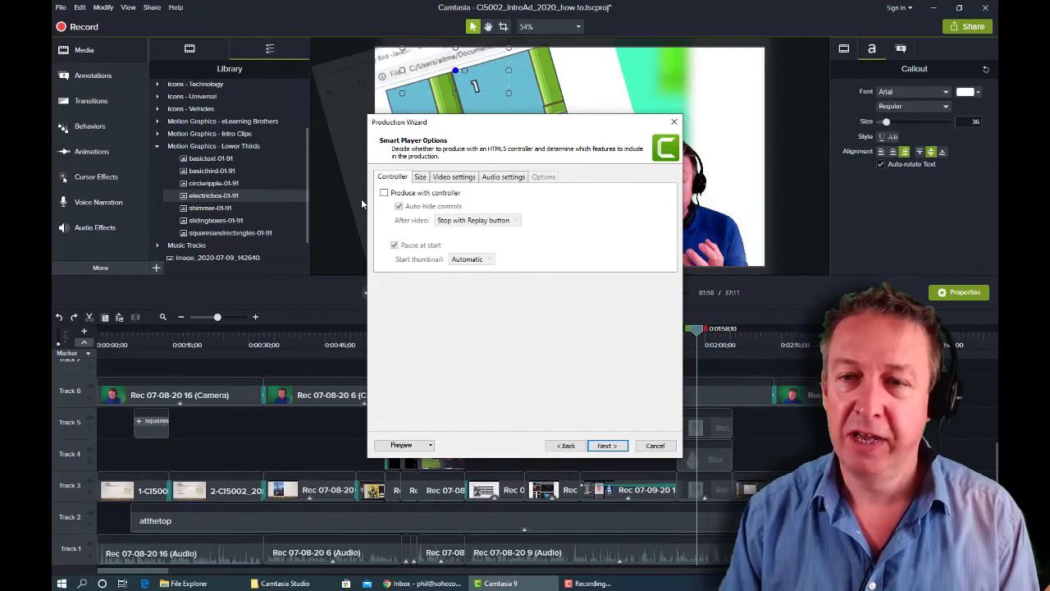
left_click(619, 445)
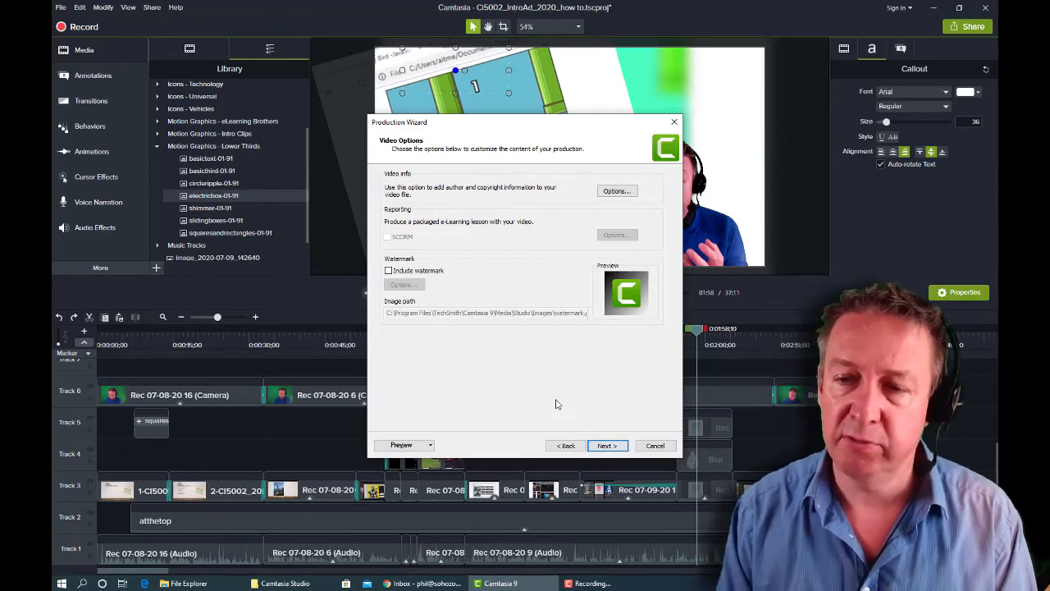
left_click(606, 445)
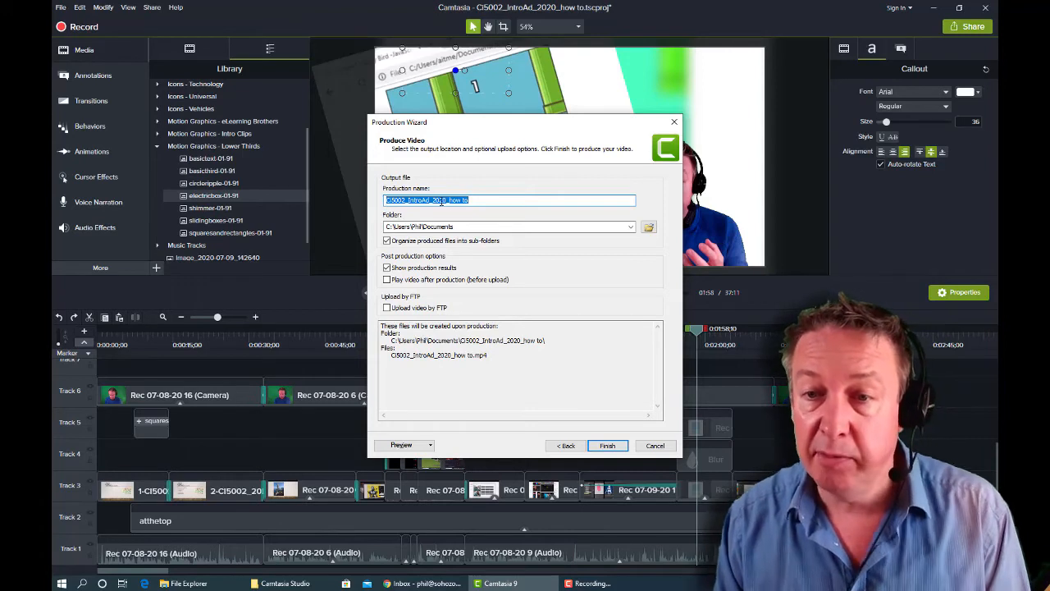
Review the production name and output folder, browse the Documents folder for a save location, and cancel the production.
left_click(478, 200)
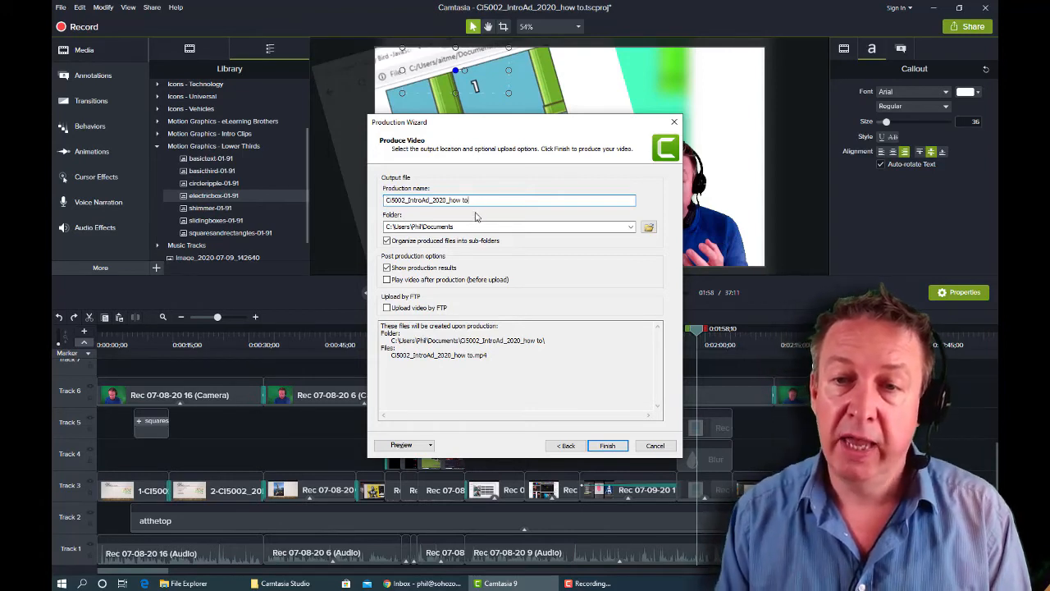
double_click(474, 227)
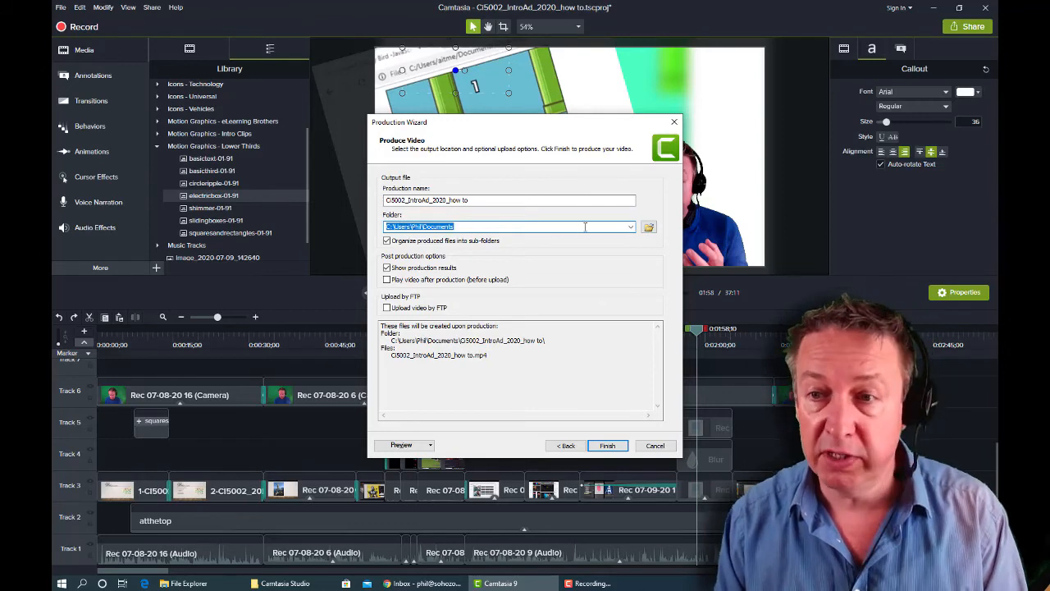
left_click(648, 227)
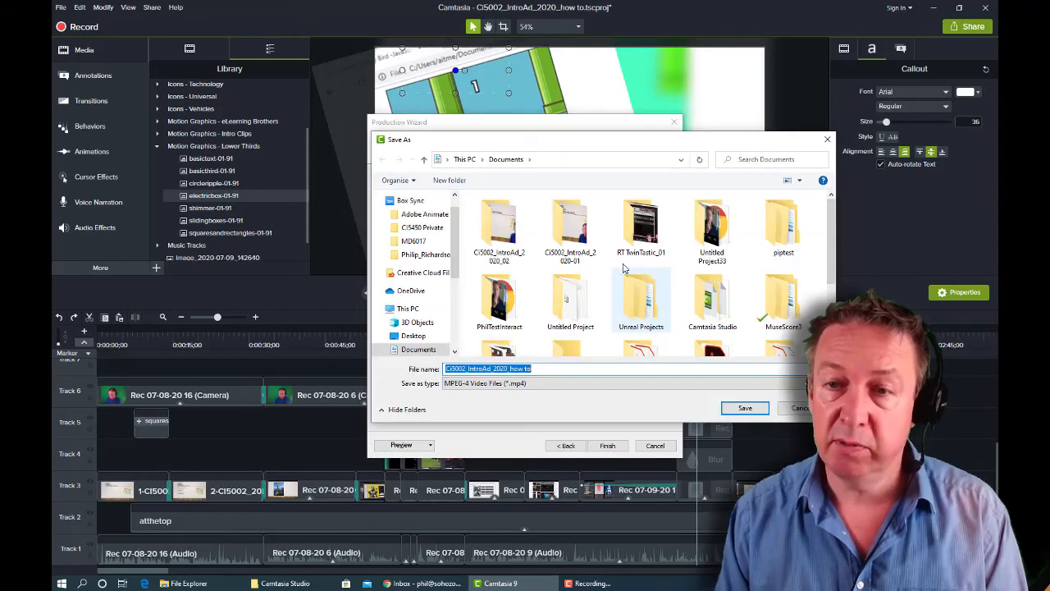
left_click(827, 139)
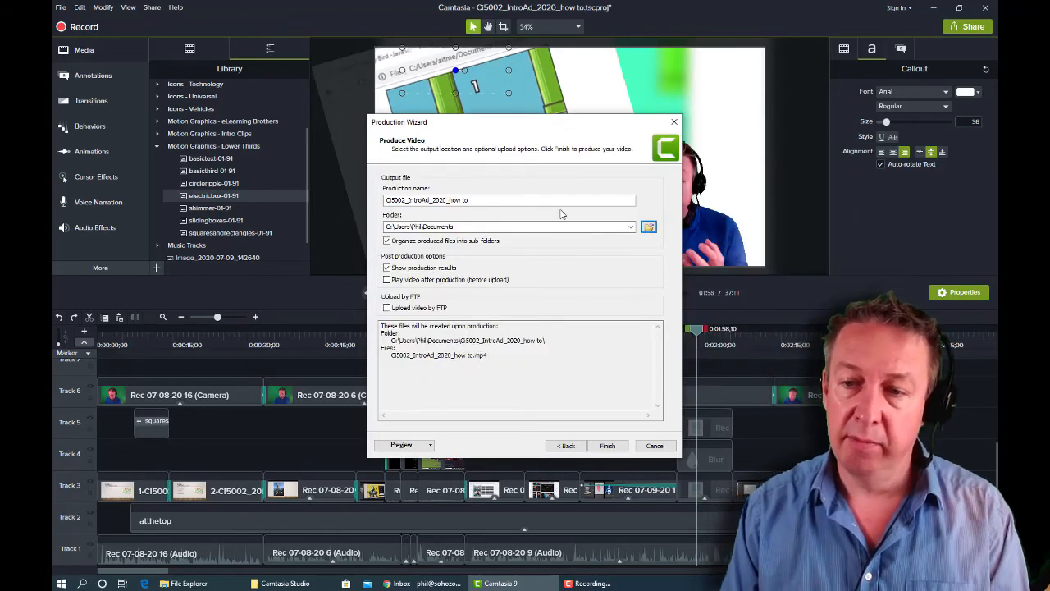
left_click(656, 446)
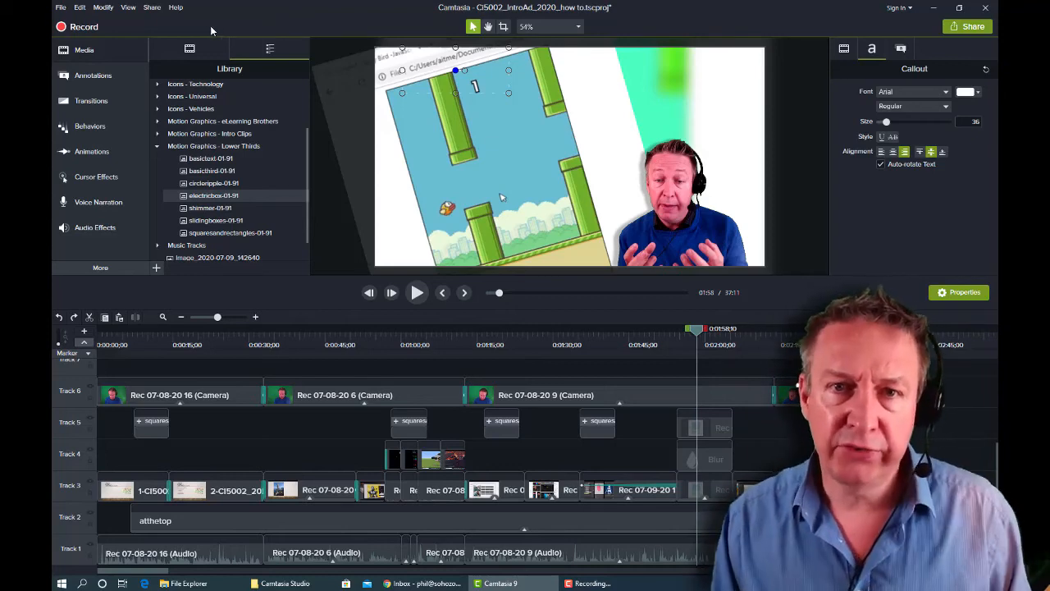
Show the project's Media Bin and delete all unused media from it.
left_click(75, 49)
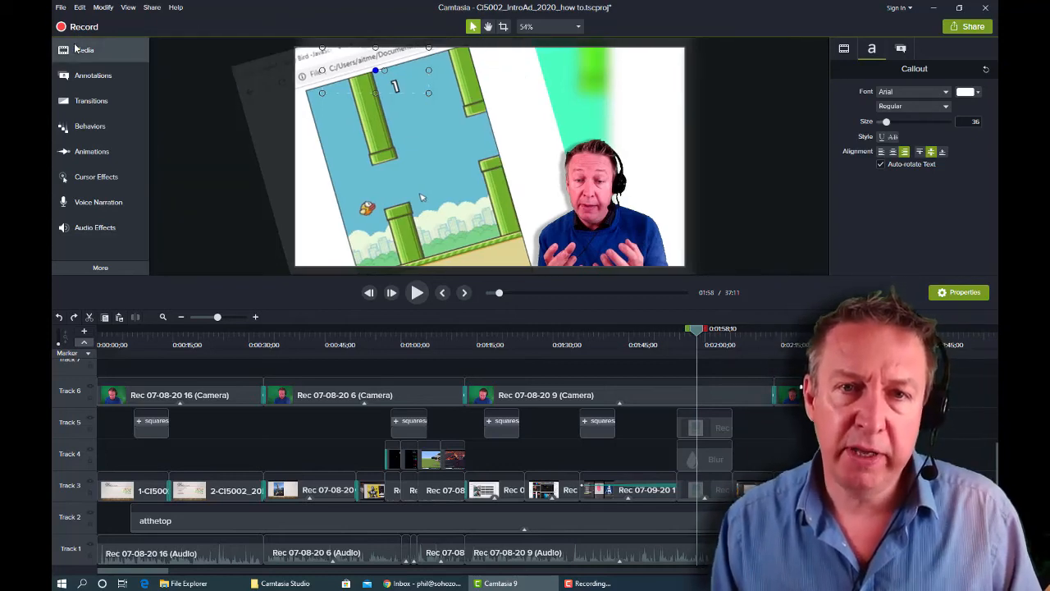
left_click(75, 49)
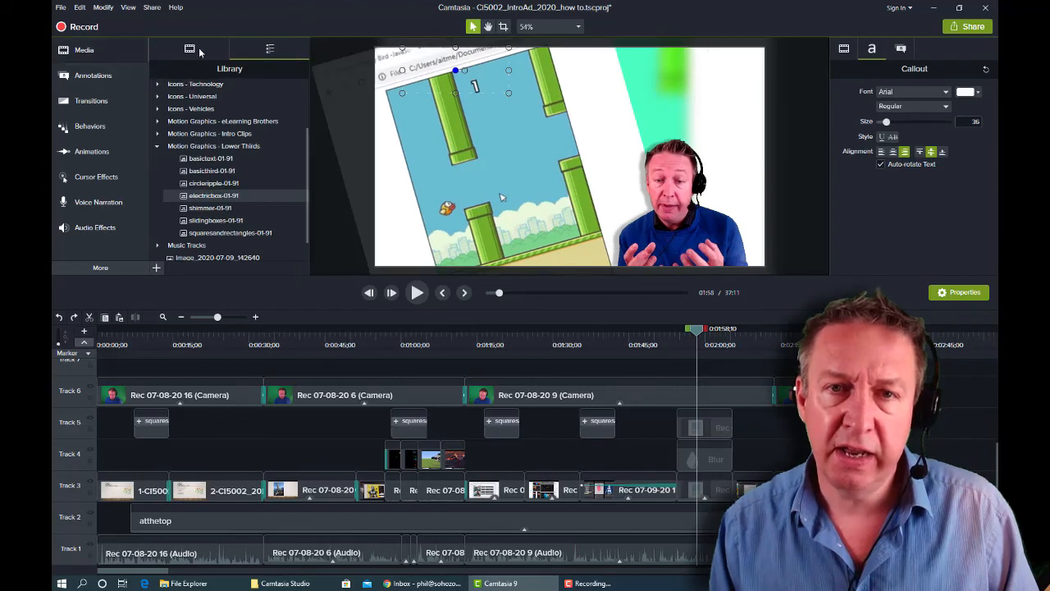
left_click(188, 50)
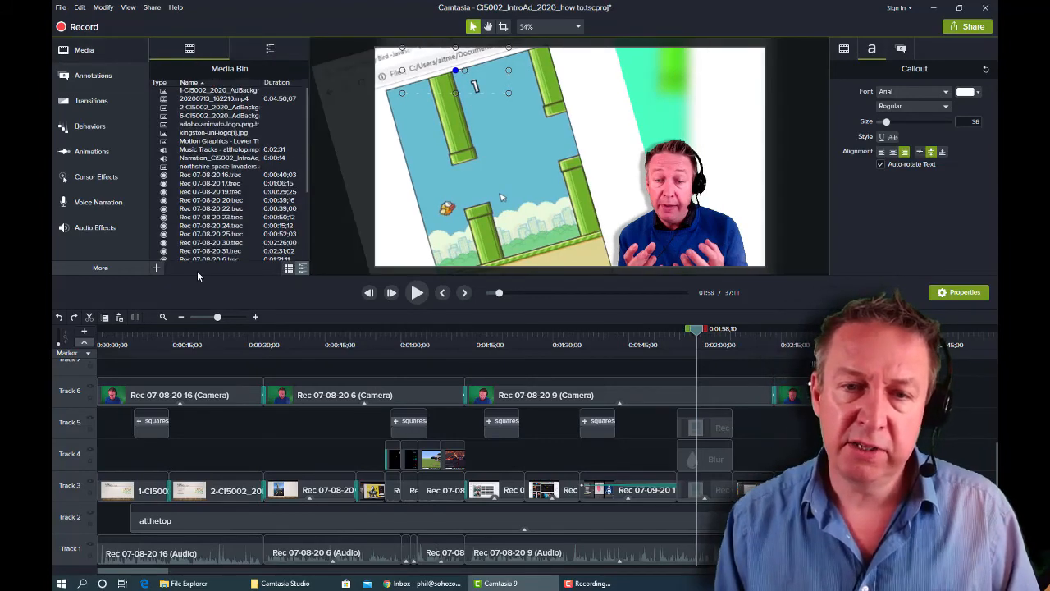
right_click(206, 242)
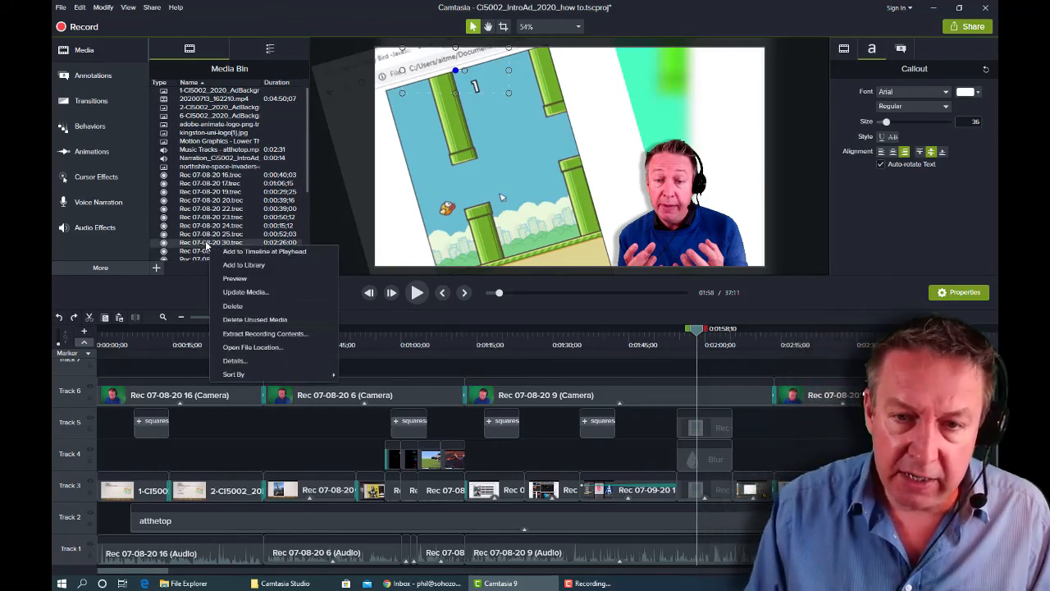
left_click(261, 319)
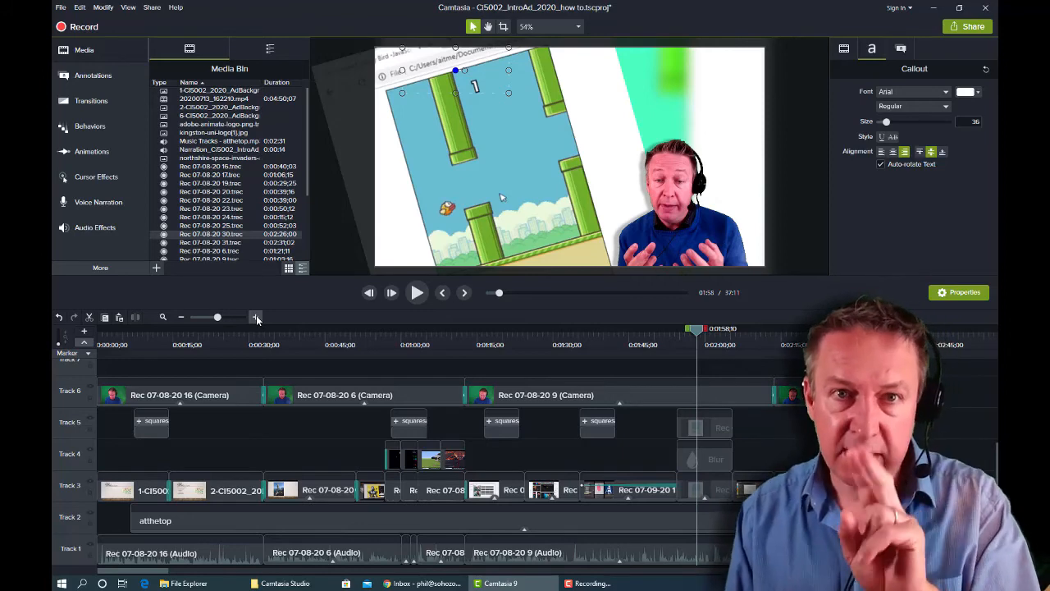
Start exporting the project as a zip file.
left_click(60, 8)
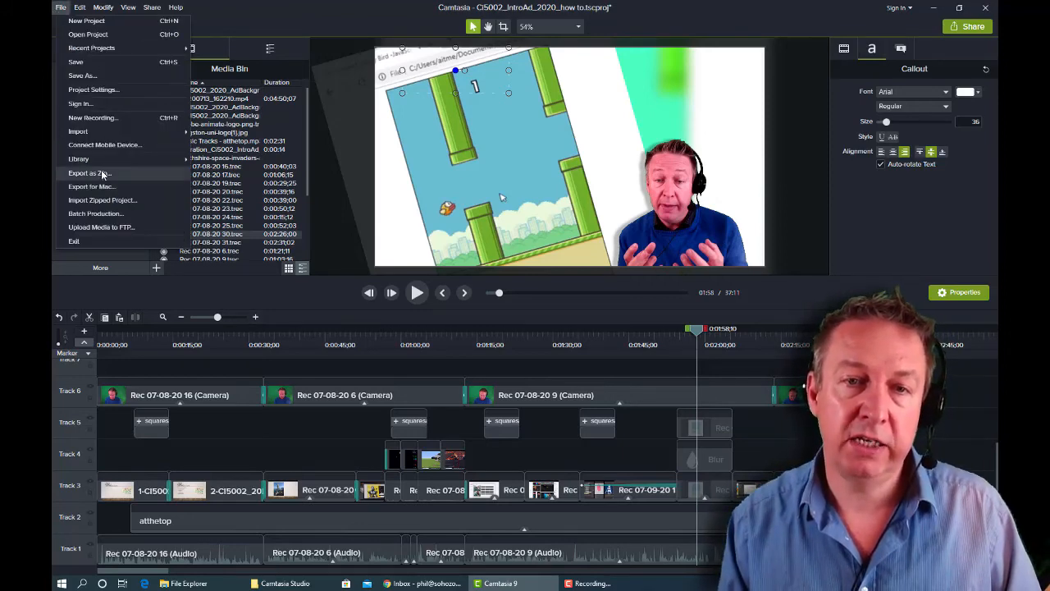